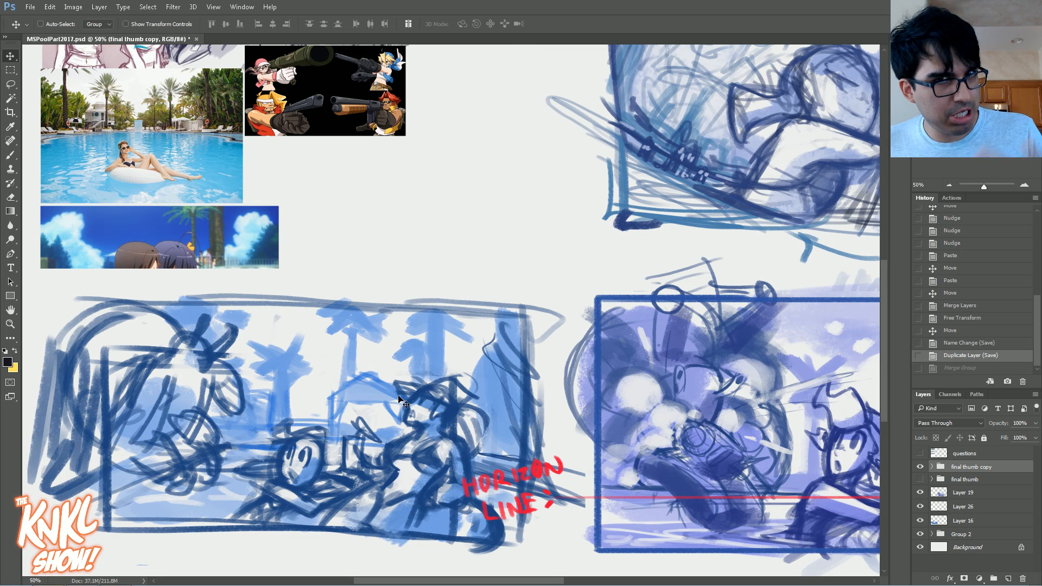
{"action": "left_click_drag", "start_coordinate": [933, 145], "coordinate": [940, 140]}
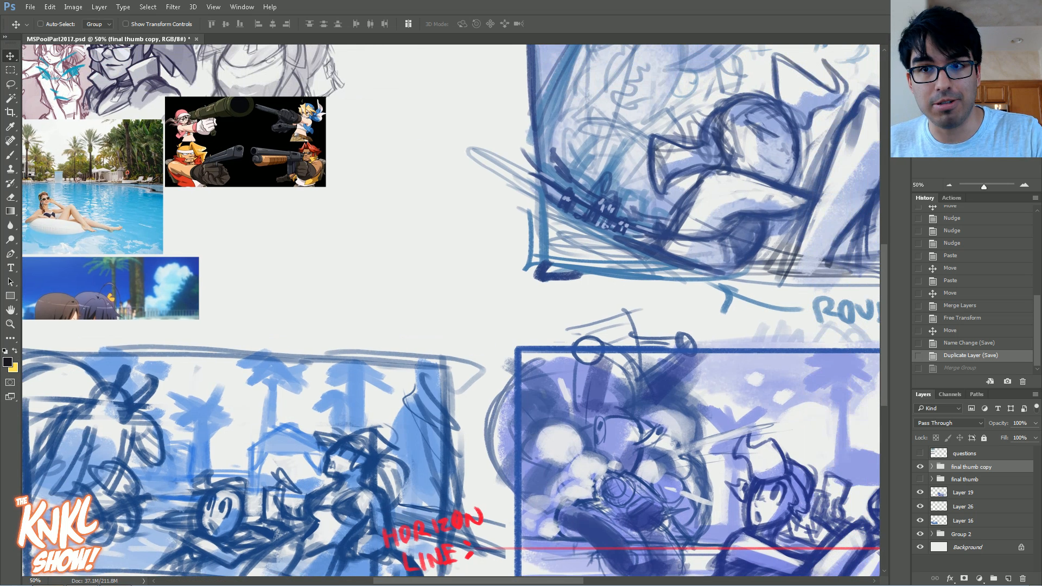
{"action": "left_click", "coordinate": [974, 147]}
{"action": "left_click", "coordinate": [994, 148]}
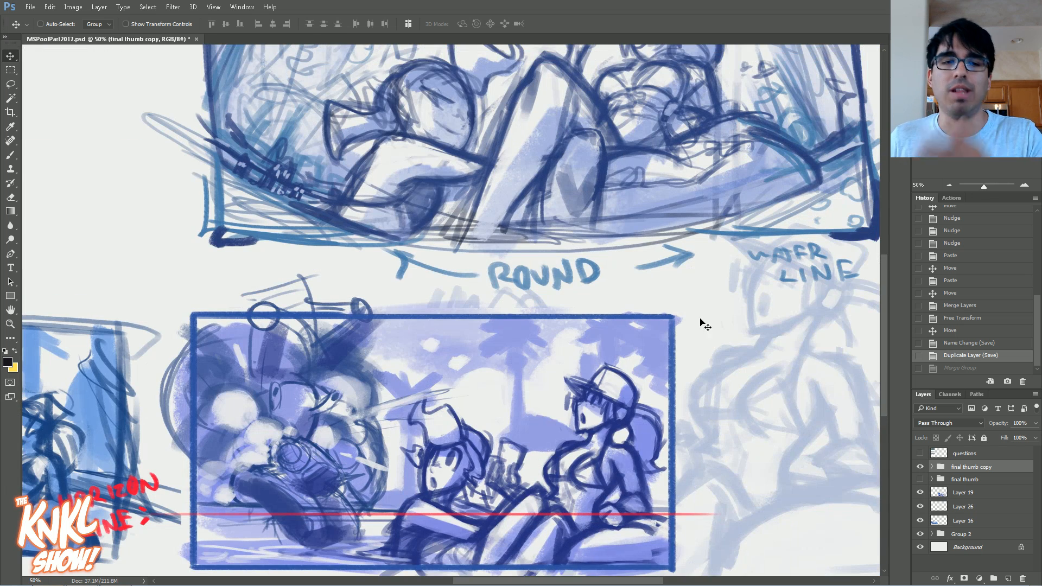
{"action": "left_click", "coordinate": [986, 149]}
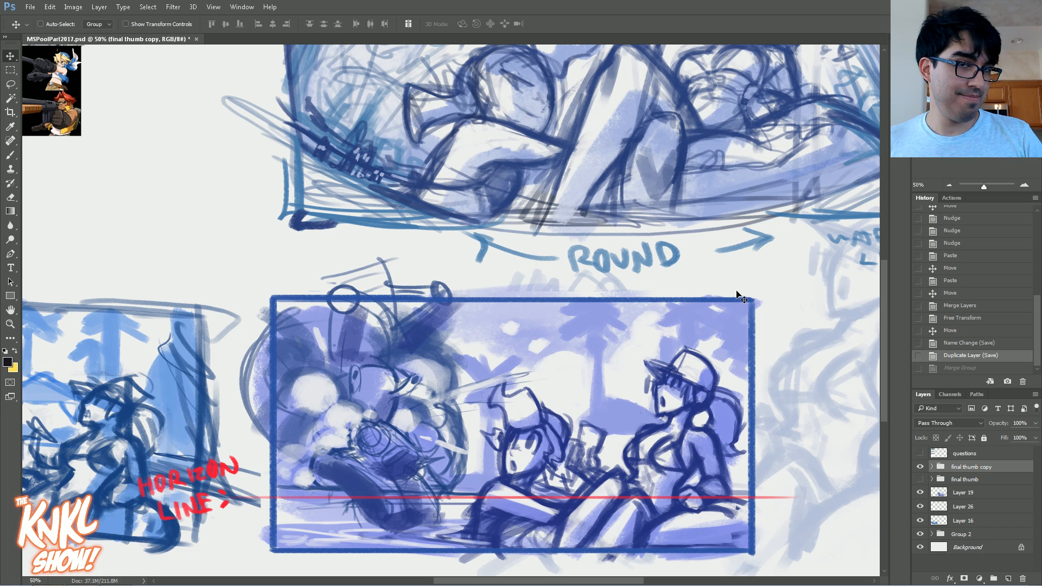
{"action": "left_click_drag", "start_coordinate": [742, 300], "coordinate": [632, 490]}
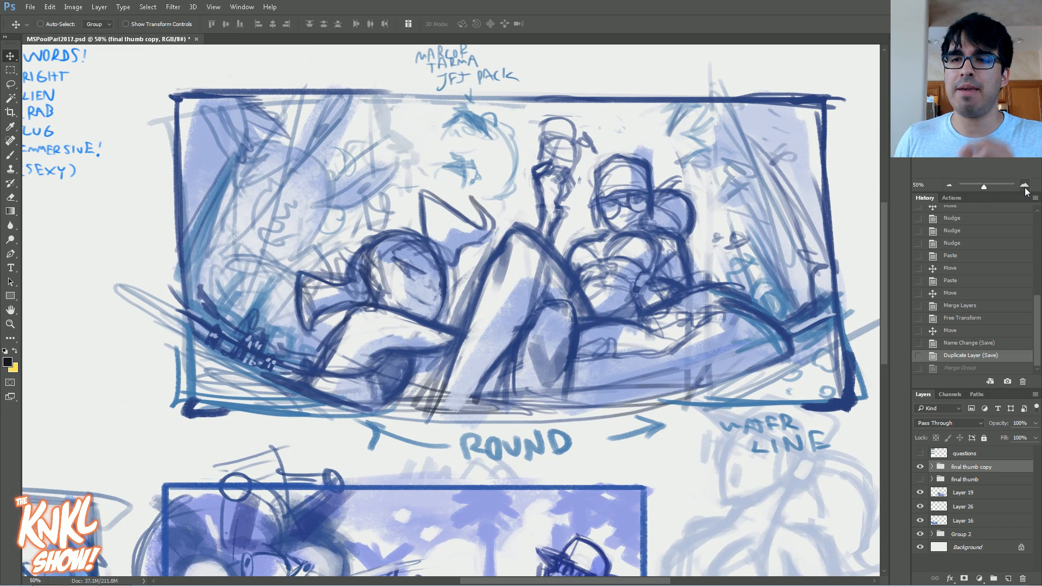
Step: Set the foreground colour to bright pinkish red, hex f22161
{"action": "left_click", "coordinate": [7, 362]}
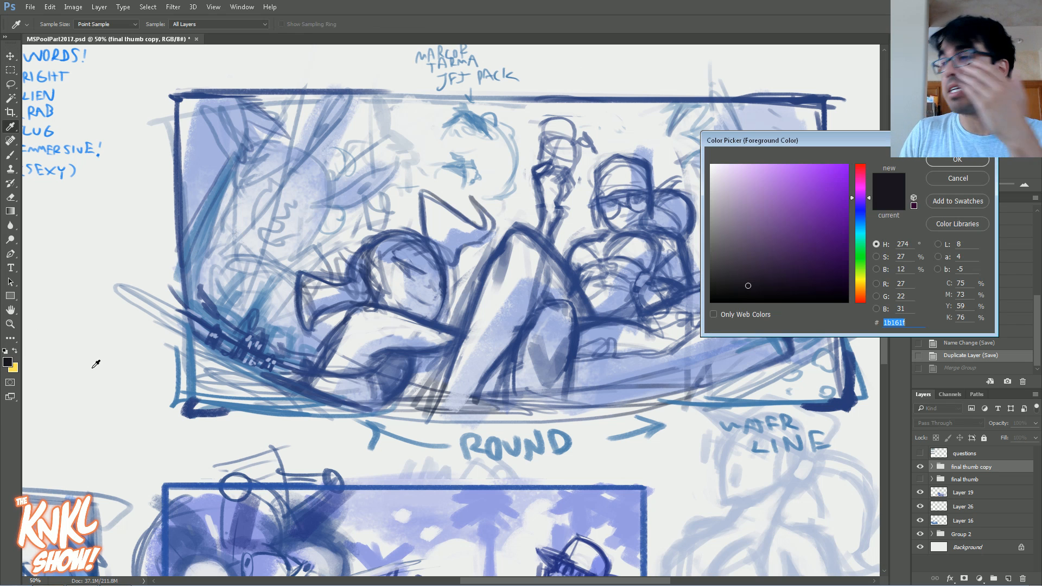
{"action": "left_click", "coordinate": [865, 183]}
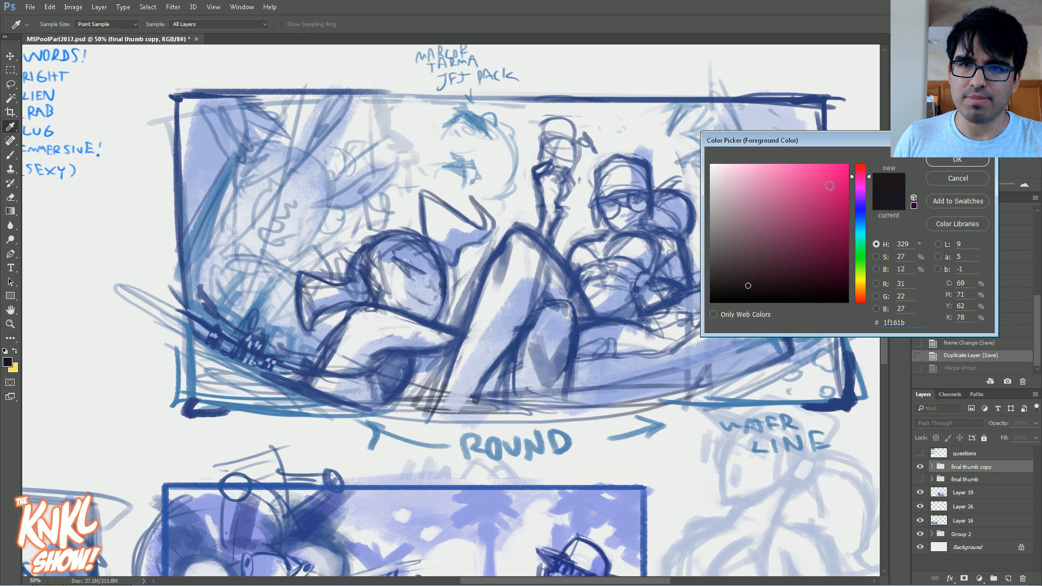
{"action": "left_click", "coordinate": [829, 171]}
{"action": "left_click", "coordinate": [862, 176]}
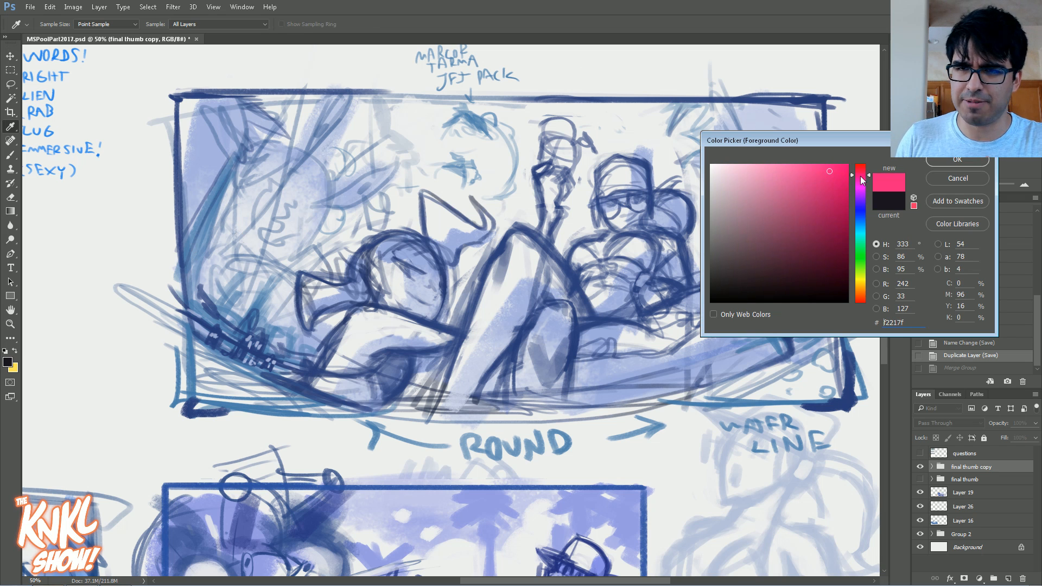
{"action": "left_click", "coordinate": [861, 175]}
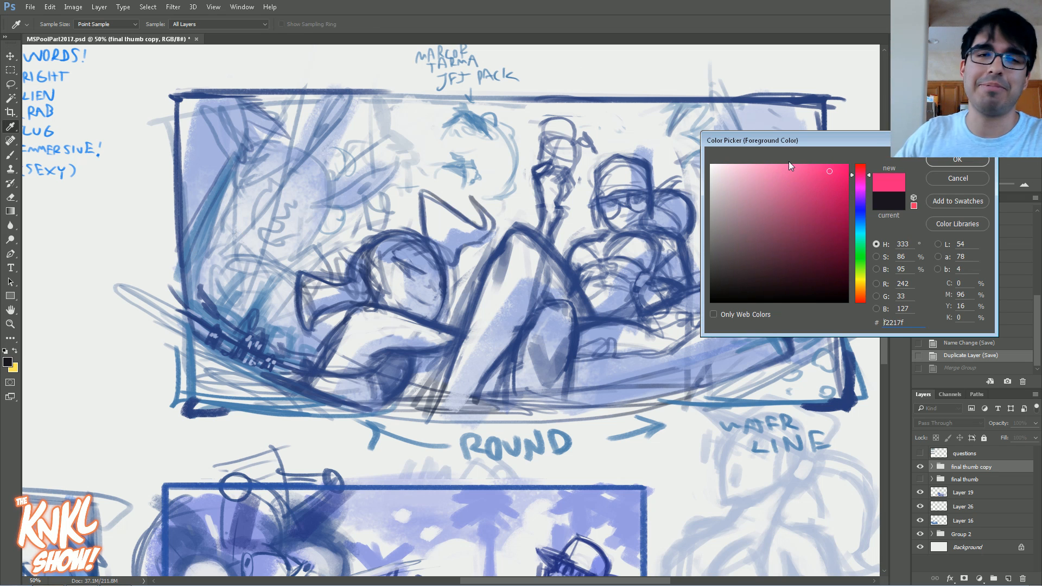
{"action": "left_click", "coordinate": [862, 173]}
{"action": "left_click", "coordinate": [862, 171]}
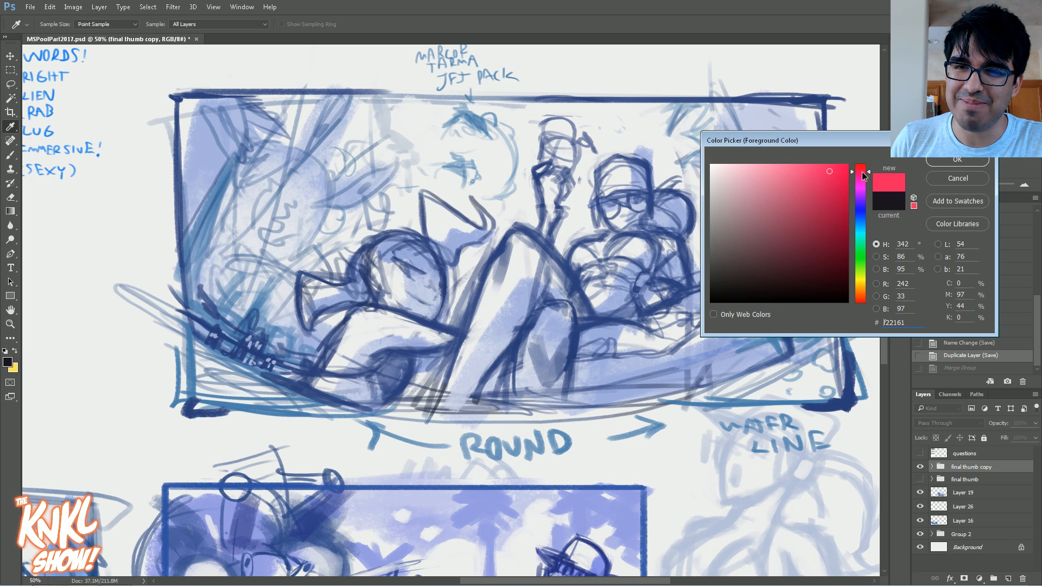
{"action": "left_click", "coordinate": [937, 161]}
{"action": "key", "text": "v"}
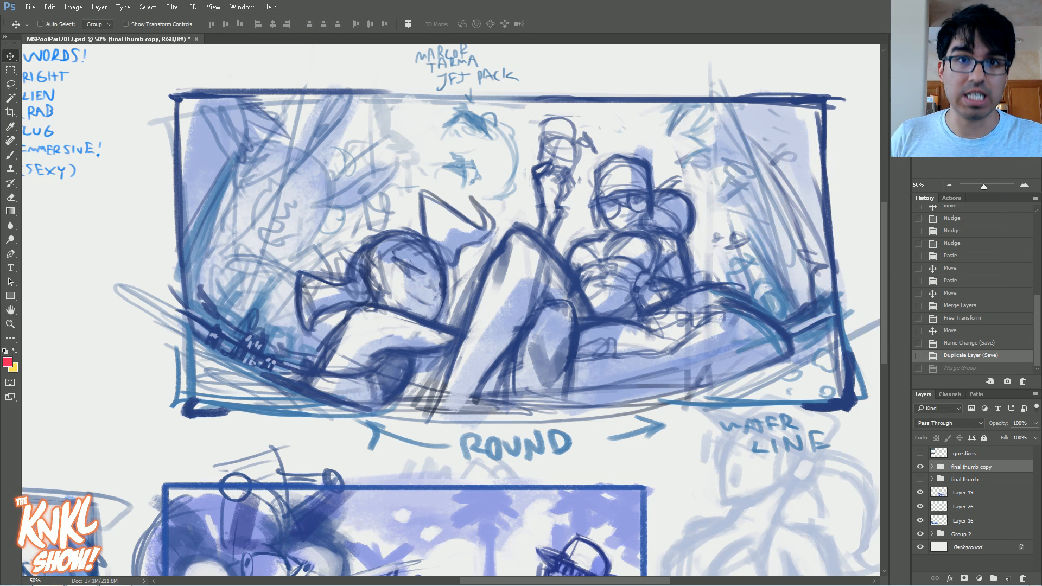
Step: Create a new layer and brush two opposing red arrows between the large upper thumbnail and the purple one below it
{"action": "key", "text": "ctrl+shift+n"}
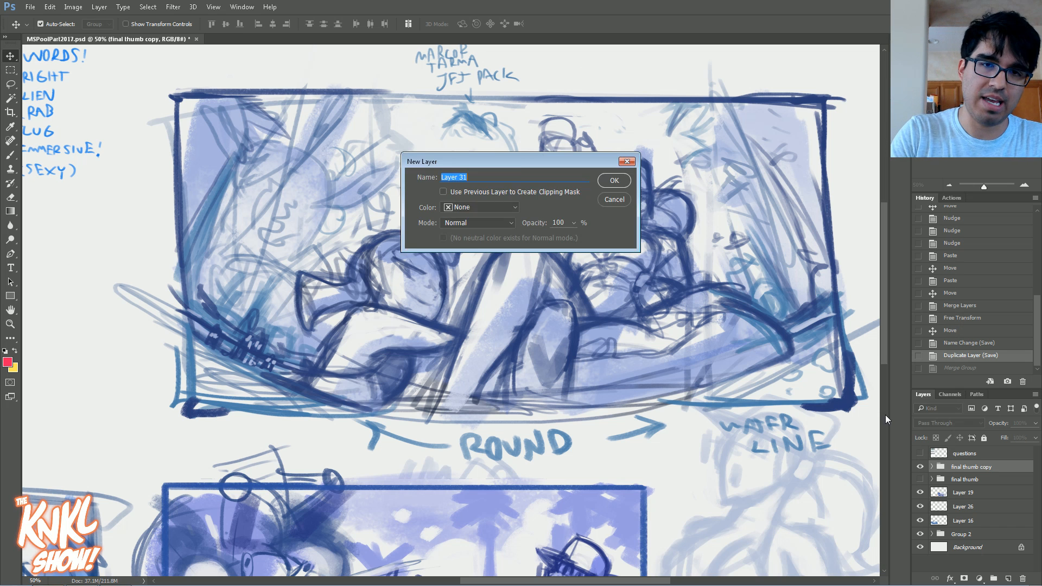
{"action": "key", "text": "Return"}
{"action": "key", "text": "b"}
{"action": "key", "text": "bracketright"}
{"action": "mouse_move", "coordinate": [403, 516]}
{"action": "left_mouse_down"}
{"action": "mouse_move", "coordinate": [465, 328]}
{"action": "mouse_move", "coordinate": [456, 354]}
{"action": "left_mouse_up"}
{"action": "left_click_drag", "start_coordinate": [468, 255], "coordinate": [459, 326]}
{"action": "mouse_move", "coordinate": [444, 307]}
{"action": "left_mouse_down"}
{"action": "mouse_move", "coordinate": [482, 304]}
{"action": "mouse_move", "coordinate": [527, 256]}
{"action": "mouse_move", "coordinate": [456, 285]}
{"action": "mouse_move", "coordinate": [437, 394]}
{"action": "mouse_move", "coordinate": [438, 244]}
{"action": "left_mouse_up"}
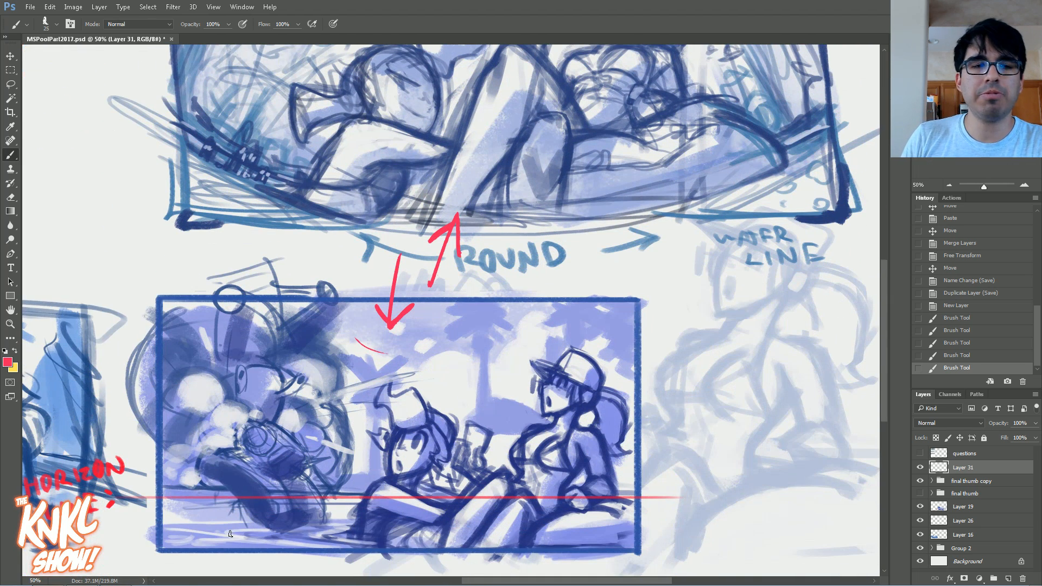
Step: Outline the two seated figures in the lower purple thumbnail with red strokes along their heads, torsos and knees
{"action": "mouse_move", "coordinate": [144, 488]}
{"action": "left_mouse_down"}
{"action": "mouse_move", "coordinate": [293, 496]}
{"action": "mouse_move", "coordinate": [651, 473]}
{"action": "left_mouse_up"}
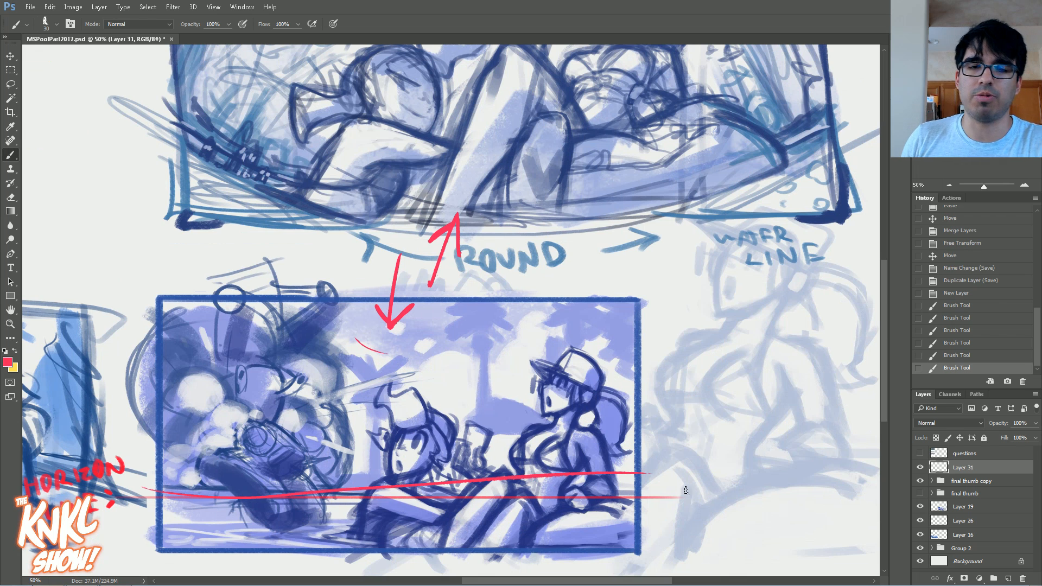
{"action": "key", "text": "ctrl+z"}
{"action": "mouse_move", "coordinate": [438, 540]}
{"action": "left_mouse_down"}
{"action": "mouse_move", "coordinate": [501, 469]}
{"action": "mouse_move", "coordinate": [542, 504]}
{"action": "mouse_move", "coordinate": [523, 466]}
{"action": "left_mouse_up"}
{"action": "mouse_move", "coordinate": [519, 471]}
{"action": "left_mouse_down"}
{"action": "mouse_move", "coordinate": [508, 454]}
{"action": "mouse_move", "coordinate": [560, 414]}
{"action": "mouse_move", "coordinate": [544, 383]}
{"action": "mouse_move", "coordinate": [602, 383]}
{"action": "left_mouse_up"}
{"action": "mouse_move", "coordinate": [449, 458]}
{"action": "left_mouse_down"}
{"action": "mouse_move", "coordinate": [410, 390]}
{"action": "mouse_move", "coordinate": [380, 407]}
{"action": "mouse_move", "coordinate": [397, 430]}
{"action": "mouse_move", "coordinate": [390, 461]}
{"action": "left_mouse_up"}
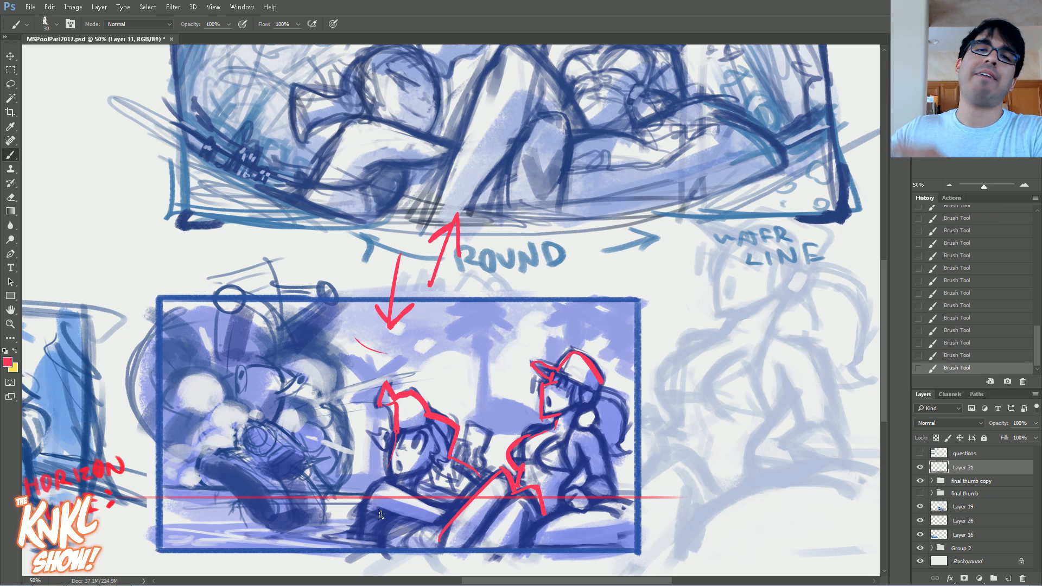
Step: Trace the bent knees and extended legs in the centre of the large upper thumbnail in red
{"action": "scroll", "coordinate": [430, 255], "scroll_direction": "up", "scroll_amount": 5}
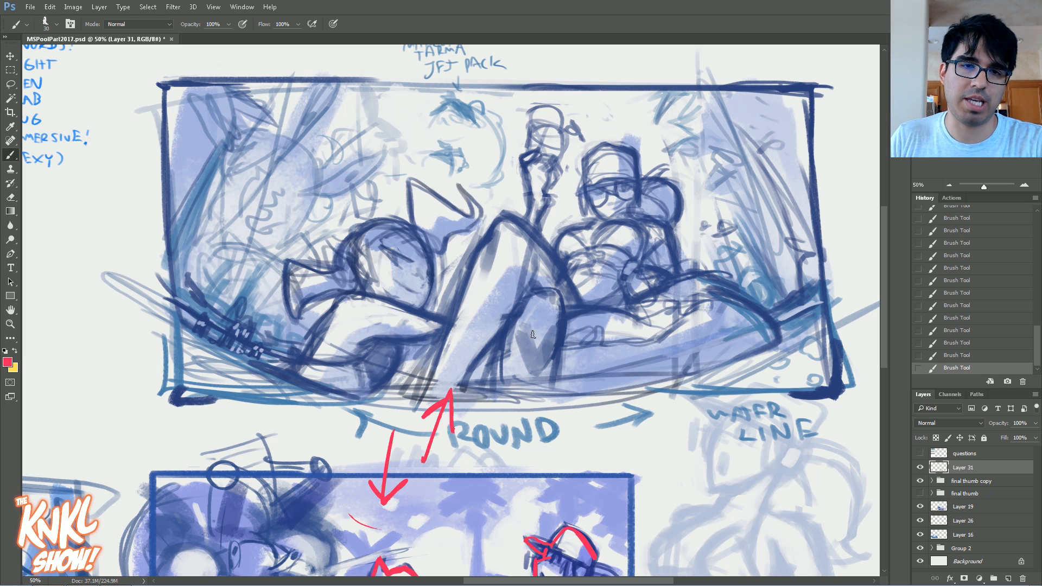
{"action": "mouse_move", "coordinate": [451, 323]}
{"action": "left_mouse_down"}
{"action": "mouse_move", "coordinate": [499, 221]}
{"action": "mouse_move", "coordinate": [512, 217]}
{"action": "mouse_move", "coordinate": [539, 245]}
{"action": "left_mouse_up"}
{"action": "left_click_drag", "start_coordinate": [530, 283], "coordinate": [462, 363]}
{"action": "mouse_move", "coordinate": [454, 404]}
{"action": "left_mouse_down"}
{"action": "mouse_move", "coordinate": [507, 304]}
{"action": "mouse_move", "coordinate": [555, 306]}
{"action": "mouse_move", "coordinate": [553, 372]}
{"action": "left_mouse_up"}
{"action": "mouse_move", "coordinate": [524, 243]}
{"action": "left_mouse_down"}
{"action": "mouse_move", "coordinate": [576, 311]}
{"action": "mouse_move", "coordinate": [661, 320]}
{"action": "left_mouse_up"}
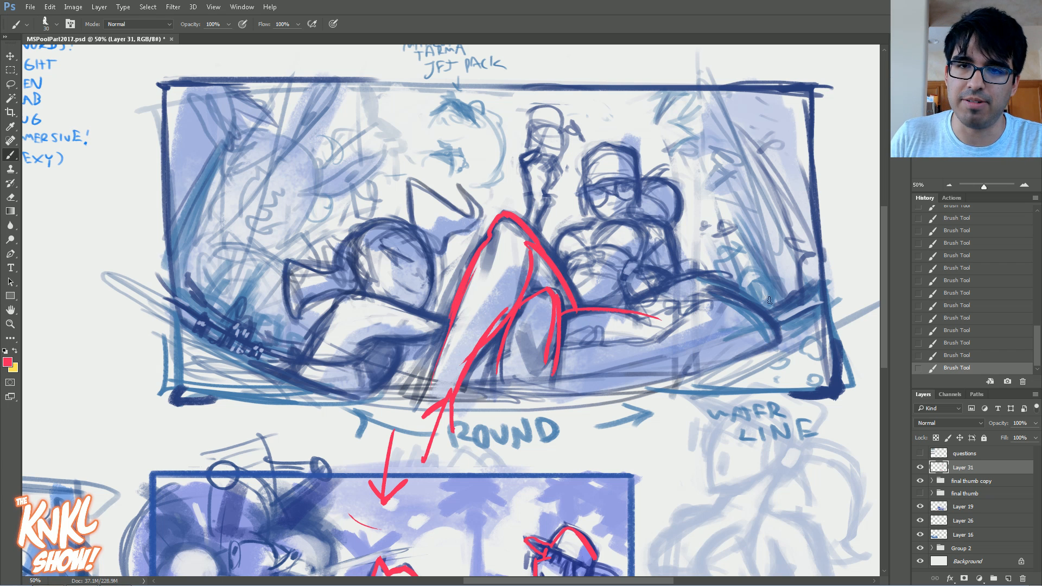
Step: Mark the curved water line along the upper thumbnail's lower edge and circle its lower-right area and the water line note
{"action": "mouse_move", "coordinate": [618, 417]}
{"action": "left_mouse_down"}
{"action": "mouse_move", "coordinate": [630, 339]}
{"action": "mouse_move", "coordinate": [700, 442]}
{"action": "left_mouse_up"}
{"action": "left_click_drag", "start_coordinate": [696, 391], "coordinate": [867, 307]}
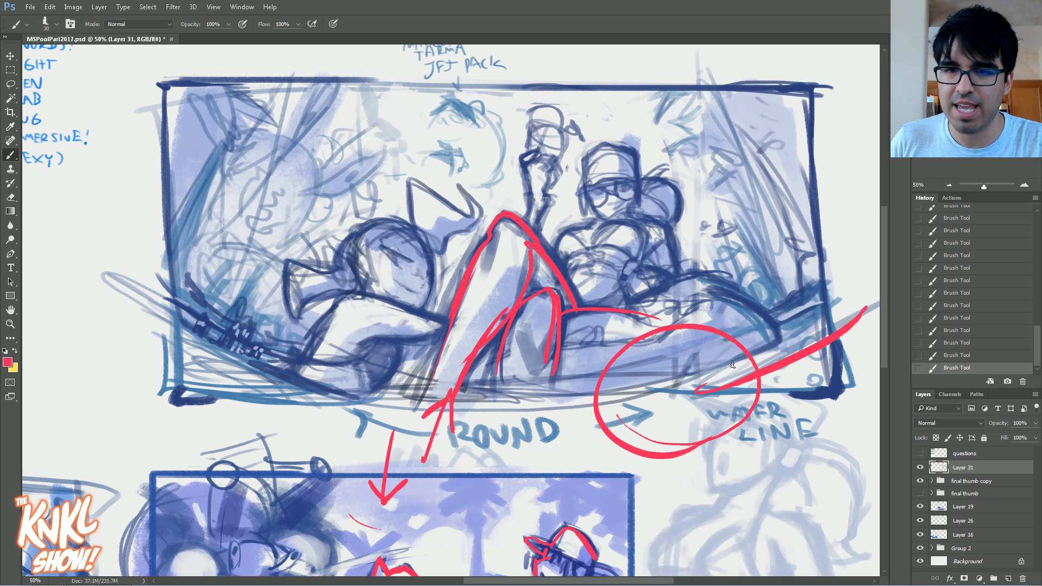
{"action": "left_click_drag", "start_coordinate": [383, 401], "coordinate": [129, 272]}
{"action": "mouse_move", "coordinate": [708, 446]}
{"action": "left_mouse_down"}
{"action": "mouse_move", "coordinate": [755, 466]}
{"action": "mouse_move", "coordinate": [780, 460]}
{"action": "mouse_move", "coordinate": [773, 456]}
{"action": "left_mouse_up"}
{"action": "left_click_drag", "start_coordinate": [754, 374], "coordinate": [661, 403]}
{"action": "mouse_move", "coordinate": [261, 383]}
{"action": "left_mouse_down"}
{"action": "mouse_move", "coordinate": [173, 299]}
{"action": "mouse_move", "coordinate": [233, 342]}
{"action": "mouse_move", "coordinate": [717, 332]}
{"action": "mouse_move", "coordinate": [800, 242]}
{"action": "left_mouse_up"}
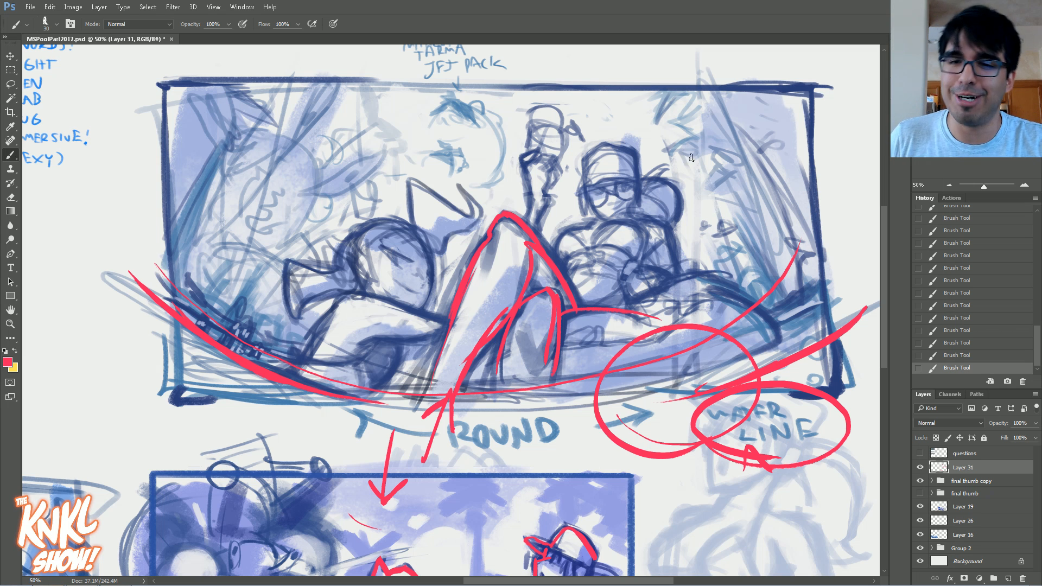
{"action": "left_click", "coordinate": [968, 344]}
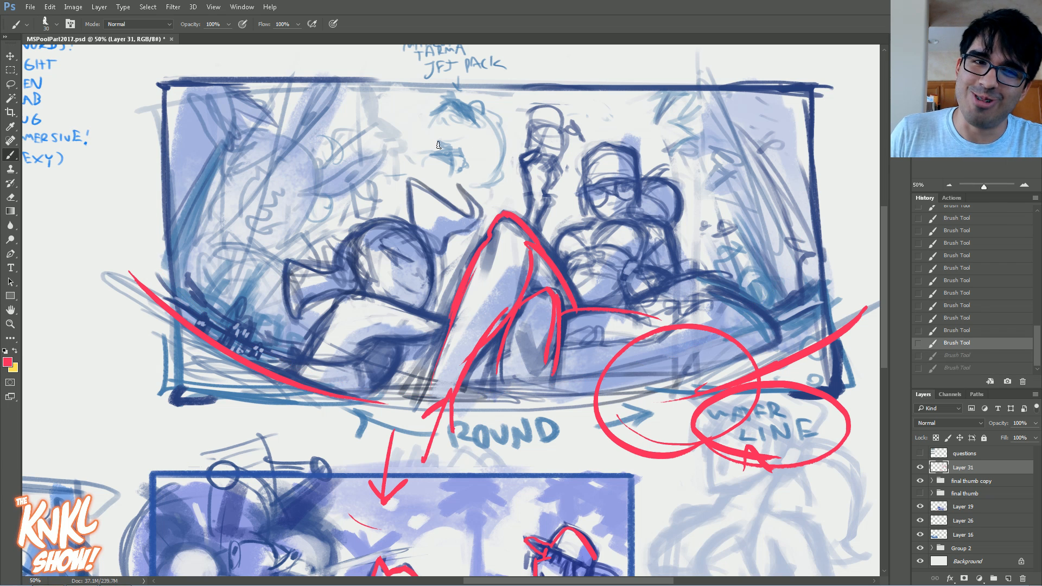
Step: Draw inward-leaning red guide strokes along the left and right sides of the upper thumbnail
{"action": "left_click_drag", "start_coordinate": [163, 292], "coordinate": [287, 69]}
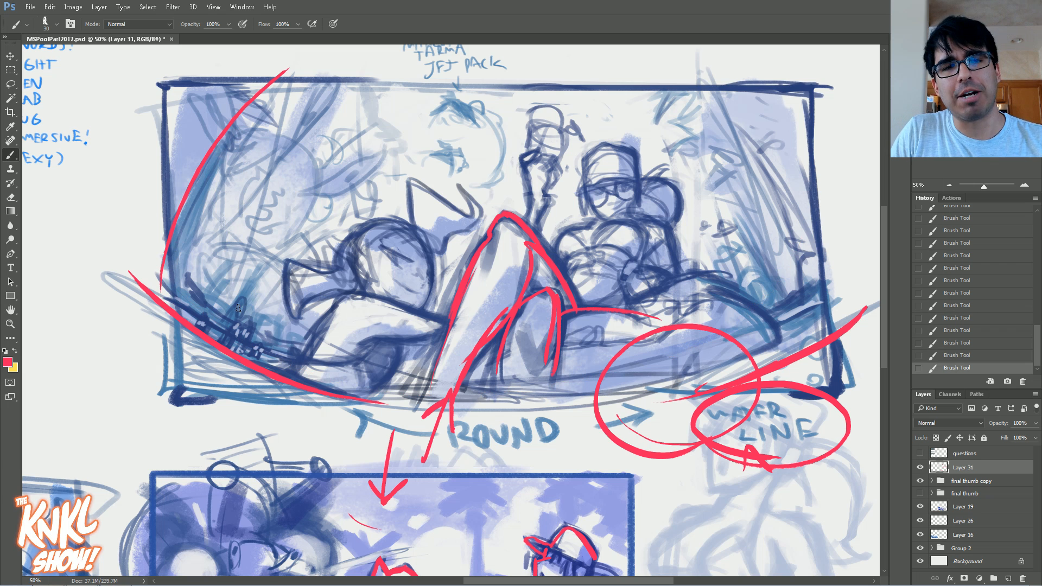
{"action": "left_click_drag", "start_coordinate": [867, 344], "coordinate": [715, 93]}
{"action": "left_click_drag", "start_coordinate": [849, 310], "coordinate": [710, 94]}
Step: Try fanning converging red guide lines across the whole upper thumbnail, with an arrow pointing up above the frame
{"action": "left_click_drag", "start_coordinate": [795, 352], "coordinate": [672, 121]}
{"action": "left_click_drag", "start_coordinate": [216, 330], "coordinate": [369, 81]}
{"action": "left_click_drag", "start_coordinate": [128, 269], "coordinate": [285, 74]}
{"action": "mouse_move", "coordinate": [800, 337]}
{"action": "left_mouse_down"}
{"action": "mouse_move", "coordinate": [717, 171]}
{"action": "mouse_move", "coordinate": [653, 96]}
{"action": "left_mouse_up"}
{"action": "left_click_drag", "start_coordinate": [721, 386], "coordinate": [629, 93]}
{"action": "left_click_drag", "start_coordinate": [576, 385], "coordinate": [556, 105]}
{"action": "left_click_drag", "start_coordinate": [449, 395], "coordinate": [484, 97]}
{"action": "left_click_drag", "start_coordinate": [332, 361], "coordinate": [442, 108]}
{"action": "left_click_drag", "start_coordinate": [257, 318], "coordinate": [387, 116]}
{"action": "scroll", "coordinate": [829, 105], "scroll_direction": "up", "scroll_amount": 1}
{"action": "left_click_drag", "start_coordinate": [561, 113], "coordinate": [559, 58]}
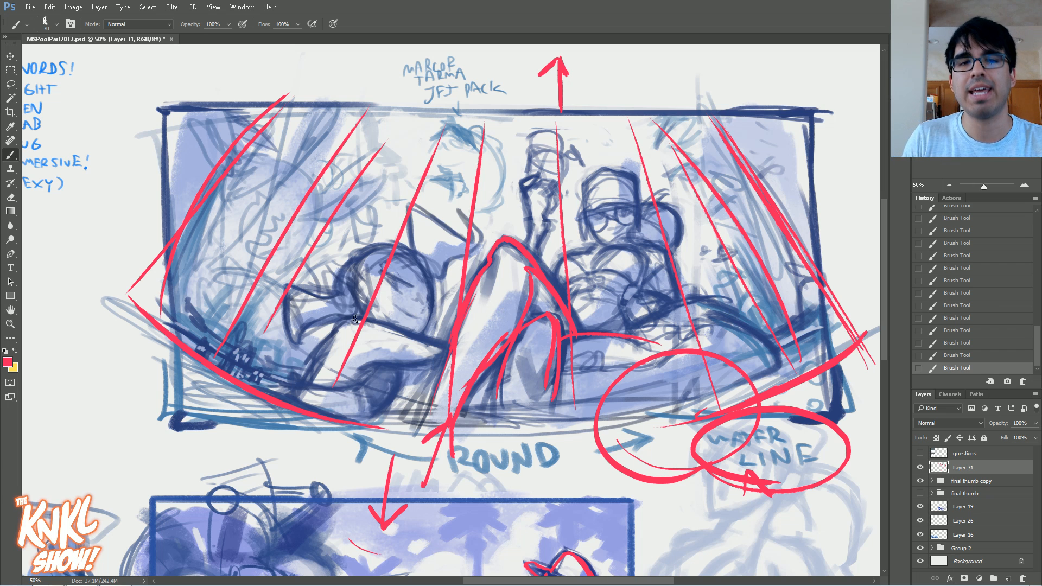
Step: Undo the fanned guide lines and the upward arrow, keeping the first guide strokes at the two sides
{"action": "left_click", "coordinate": [975, 330]}
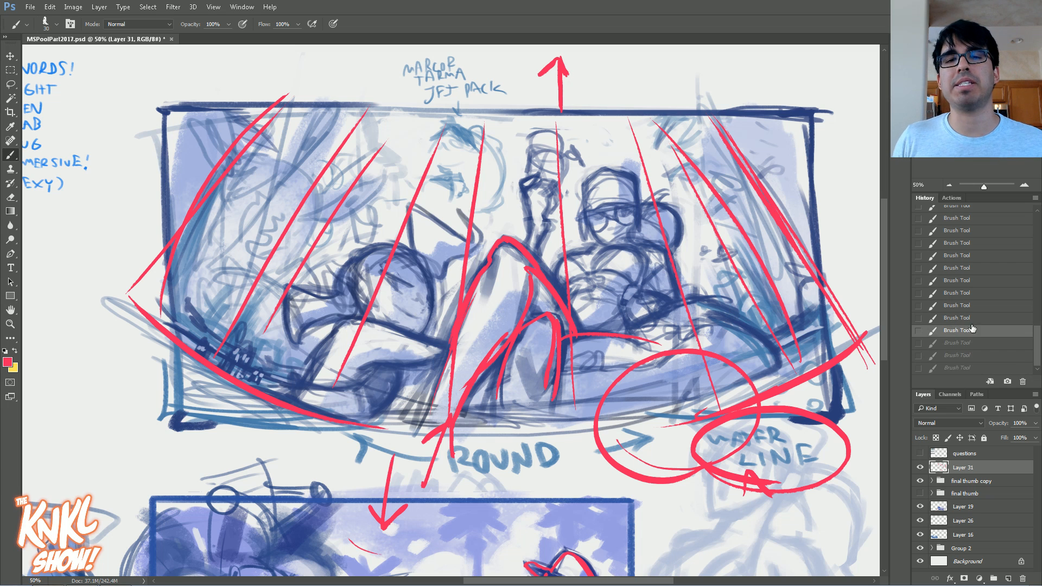
{"action": "left_click", "coordinate": [967, 292]}
{"action": "left_click", "coordinate": [967, 282]}
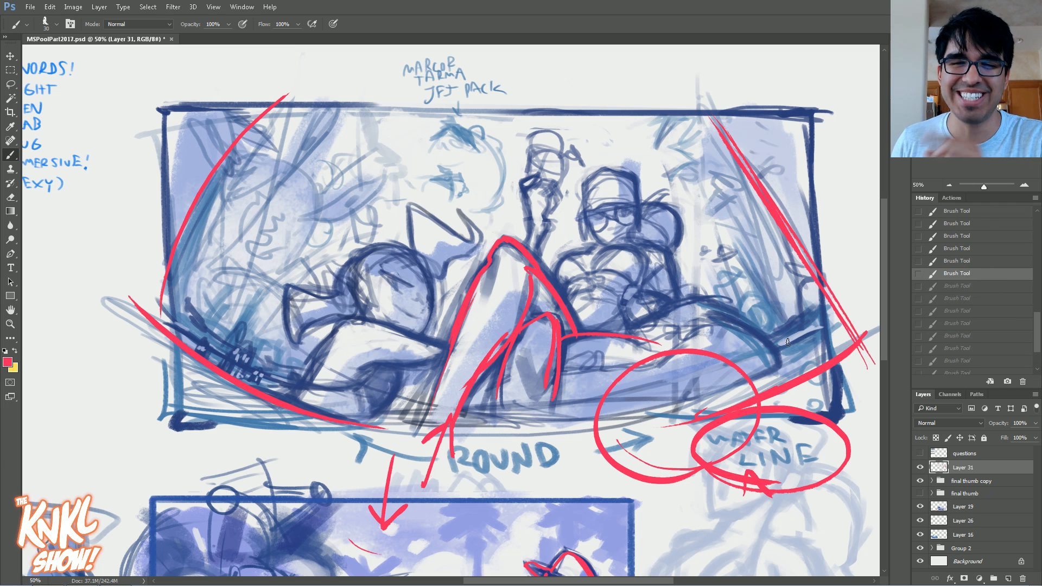
Step: Add inner water line strokes at both lower corners and an inner set of leaning guides on both sides
{"action": "left_click_drag", "start_coordinate": [839, 308], "coordinate": [780, 336]}
{"action": "left_click_drag", "start_coordinate": [298, 385], "coordinate": [176, 307]}
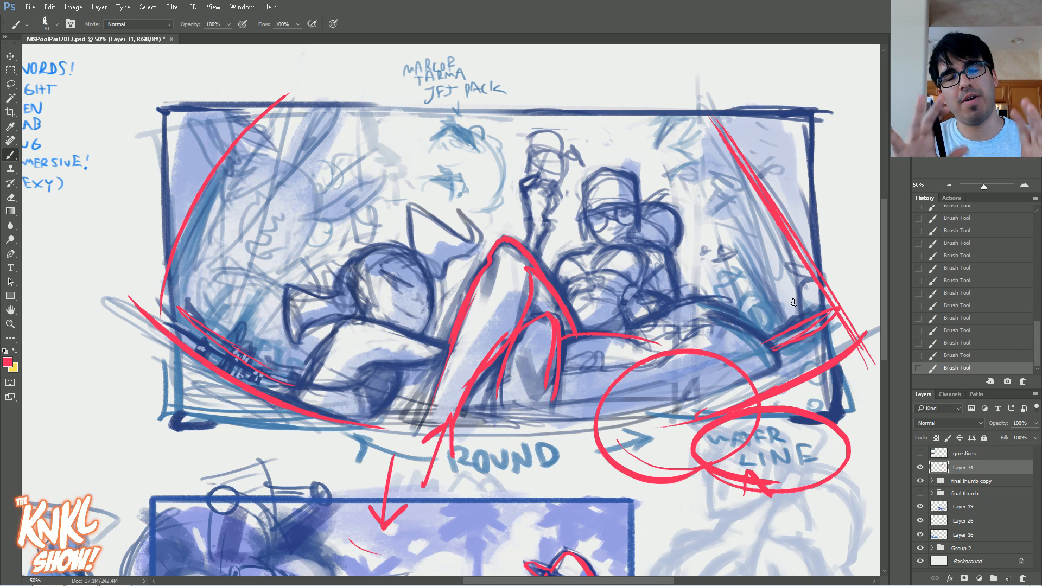
{"action": "left_click_drag", "start_coordinate": [209, 326], "coordinate": [333, 128]}
{"action": "left_click_drag", "start_coordinate": [150, 255], "coordinate": [219, 161]}
{"action": "left_click_drag", "start_coordinate": [768, 320], "coordinate": [639, 116]}
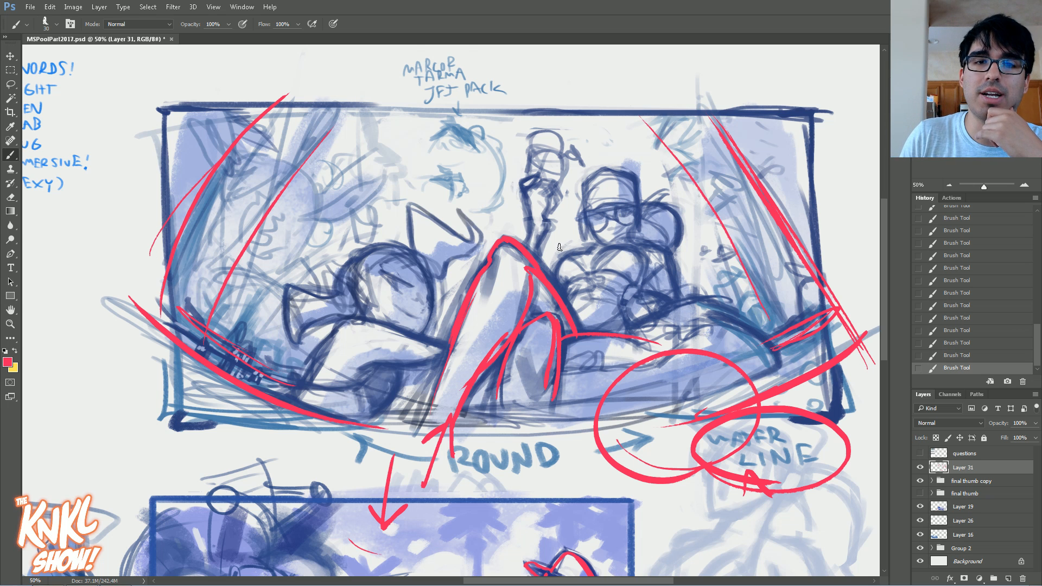
Step: Draw short converging guides in the middle of the upper thumbnail and large dome-shaped arcs over the scene
{"action": "left_click_drag", "start_coordinate": [378, 224], "coordinate": [413, 148]}
{"action": "left_click_drag", "start_coordinate": [512, 234], "coordinate": [506, 122]}
{"action": "left_click_drag", "start_coordinate": [627, 226], "coordinate": [576, 121]}
{"action": "mouse_move", "coordinate": [502, 52]}
{"action": "left_mouse_down"}
{"action": "mouse_move", "coordinate": [493, 53]}
{"action": "mouse_move", "coordinate": [738, 201]}
{"action": "left_mouse_up"}
{"action": "mouse_move", "coordinate": [450, 58]}
{"action": "left_mouse_down"}
{"action": "mouse_move", "coordinate": [317, 101]}
{"action": "mouse_move", "coordinate": [220, 205]}
{"action": "left_mouse_up"}
{"action": "left_click_drag", "start_coordinate": [501, 69], "coordinate": [739, 191]}
{"action": "mouse_move", "coordinate": [639, 77]}
{"action": "left_mouse_down"}
{"action": "mouse_move", "coordinate": [730, 154]}
{"action": "mouse_move", "coordinate": [311, 116]}
{"action": "left_mouse_up"}
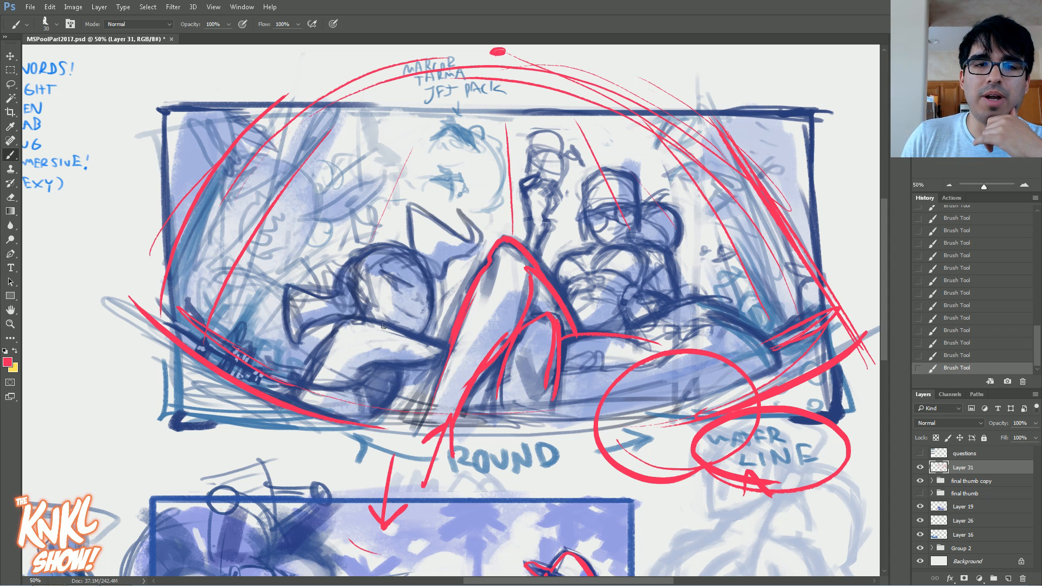
Step: Trace the reclining left figure's arm and head and the capped right figure's head in red
{"action": "mouse_move", "coordinate": [434, 341]}
{"action": "left_mouse_down"}
{"action": "mouse_move", "coordinate": [356, 315]}
{"action": "mouse_move", "coordinate": [307, 378]}
{"action": "mouse_move", "coordinate": [429, 357]}
{"action": "left_mouse_up"}
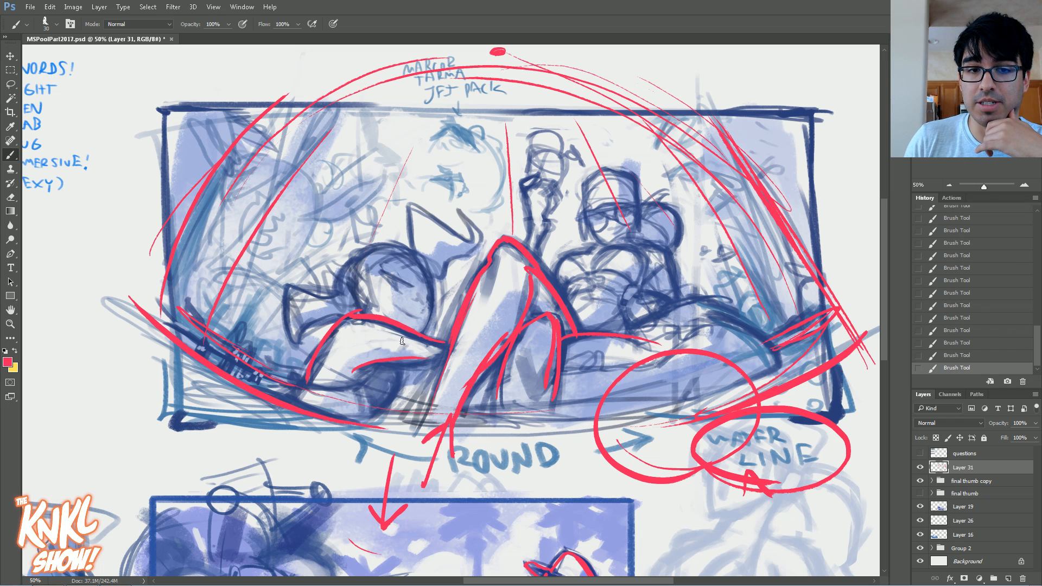
{"action": "mouse_move", "coordinate": [286, 338]}
{"action": "left_mouse_down"}
{"action": "mouse_move", "coordinate": [320, 290]}
{"action": "mouse_move", "coordinate": [443, 285]}
{"action": "left_mouse_up"}
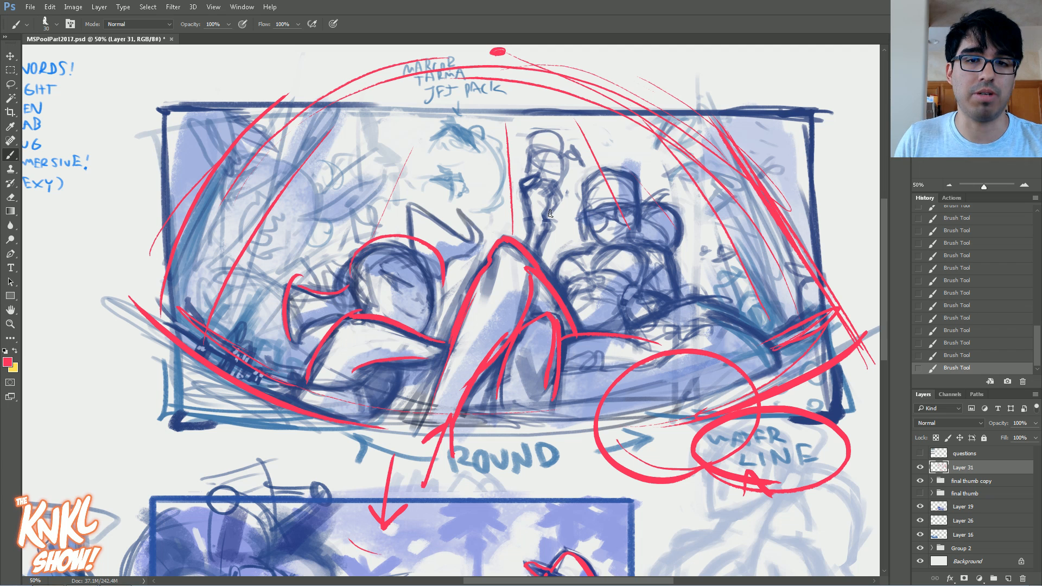
{"action": "mouse_move", "coordinate": [602, 239]}
{"action": "left_mouse_down"}
{"action": "mouse_move", "coordinate": [604, 172]}
{"action": "mouse_move", "coordinate": [637, 208]}
{"action": "mouse_move", "coordinate": [630, 235]}
{"action": "left_mouse_up"}
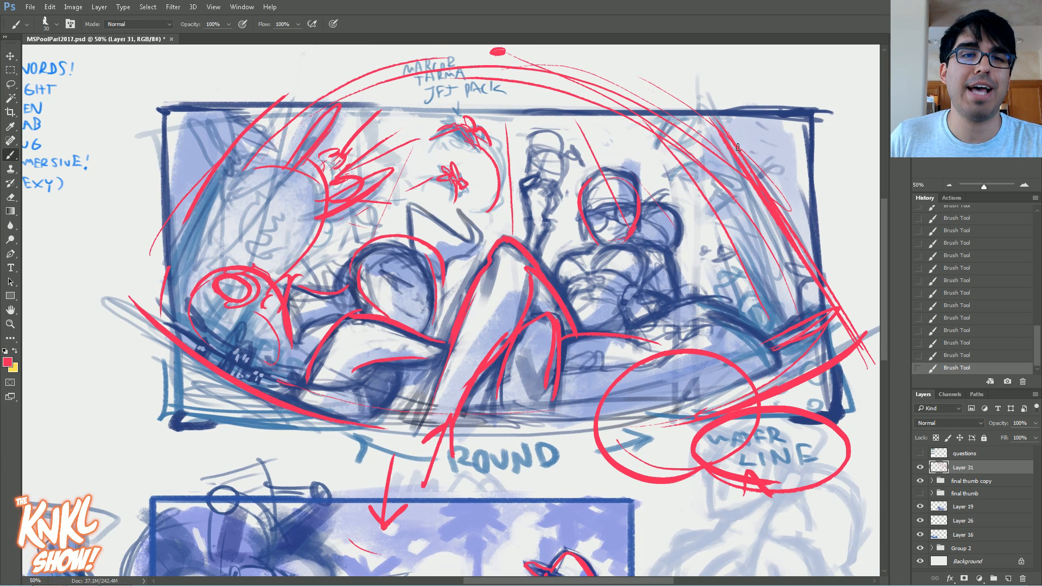
Step: Hide the red annotation layer, Layer 31
{"action": "left_click", "coordinate": [920, 469]}
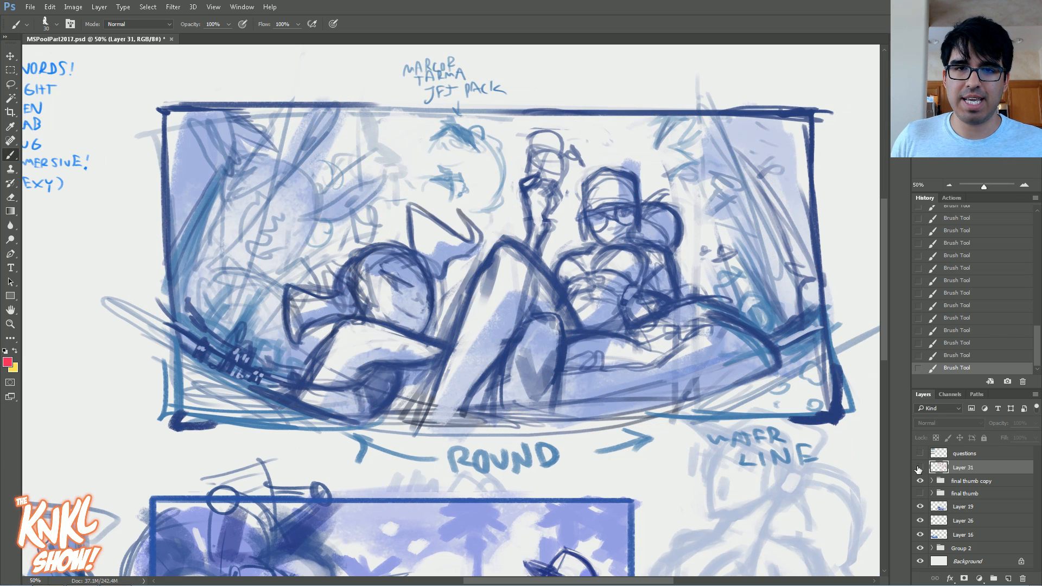
{"action": "left_click", "coordinate": [920, 492]}
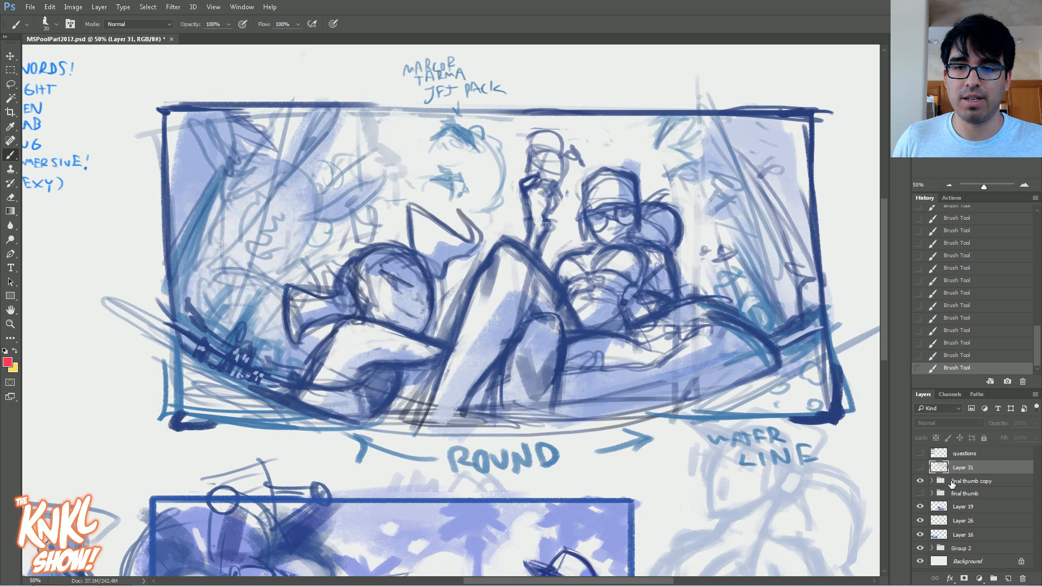
Step: Group the layers from final thumb down to Group 2 and hide the new group
{"action": "left_click", "coordinate": [960, 481]}
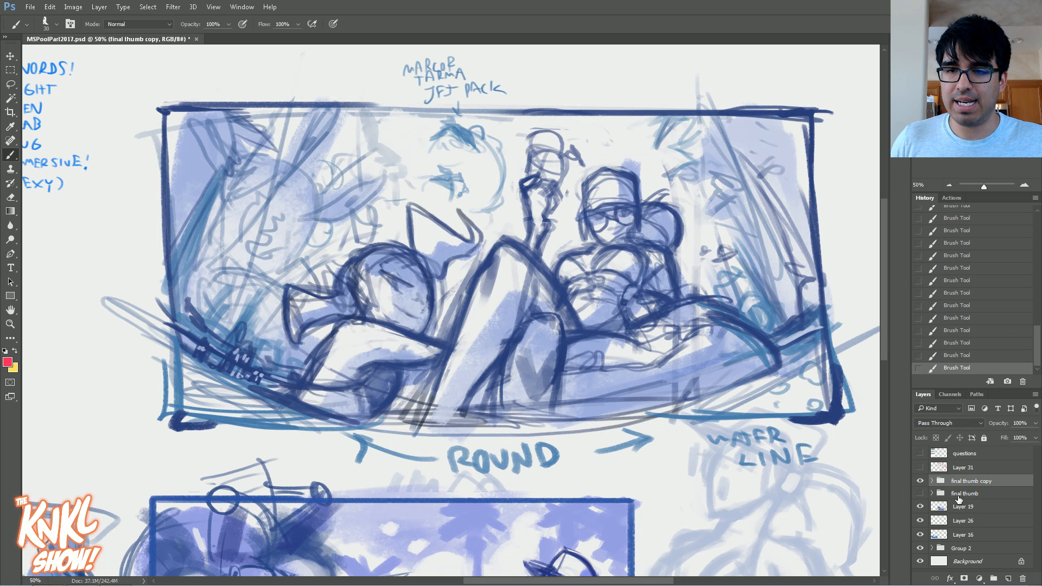
{"action": "left_click", "coordinate": [960, 493]}
{"action": "left_click", "coordinate": [961, 548], "text": "shift"}
{"action": "key", "text": "ctrl+g"}
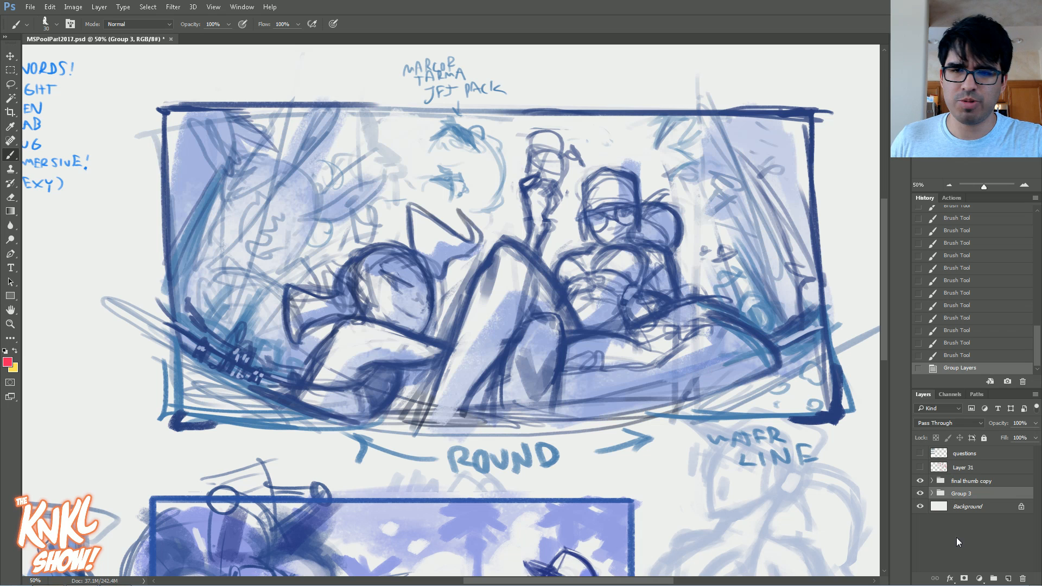
{"action": "left_click", "coordinate": [920, 494]}
Step: Duplicate the final thumb copy group and hide the original below it
{"action": "left_click", "coordinate": [948, 184]}
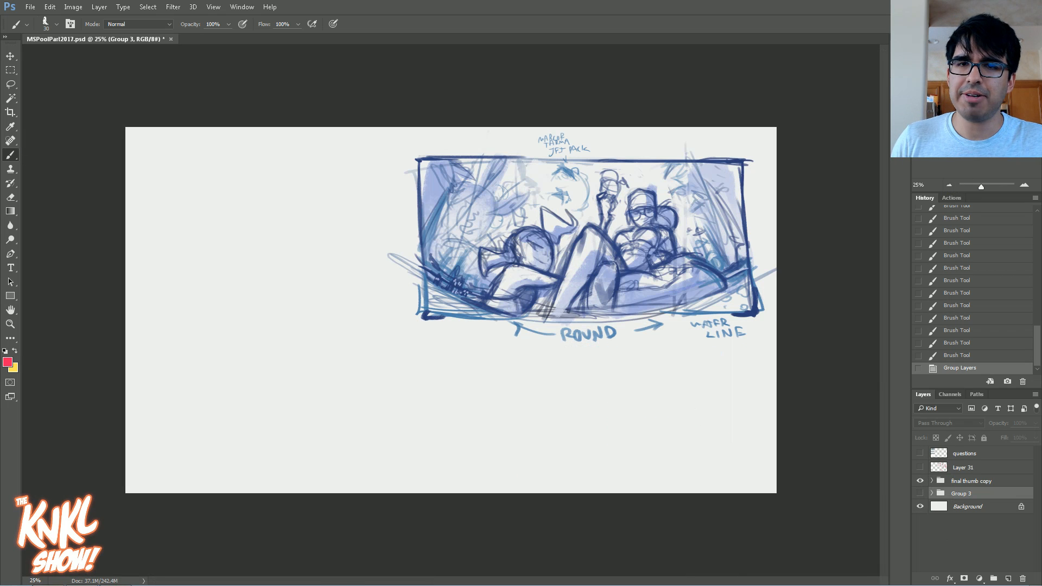
{"action": "left_click", "coordinate": [960, 482]}
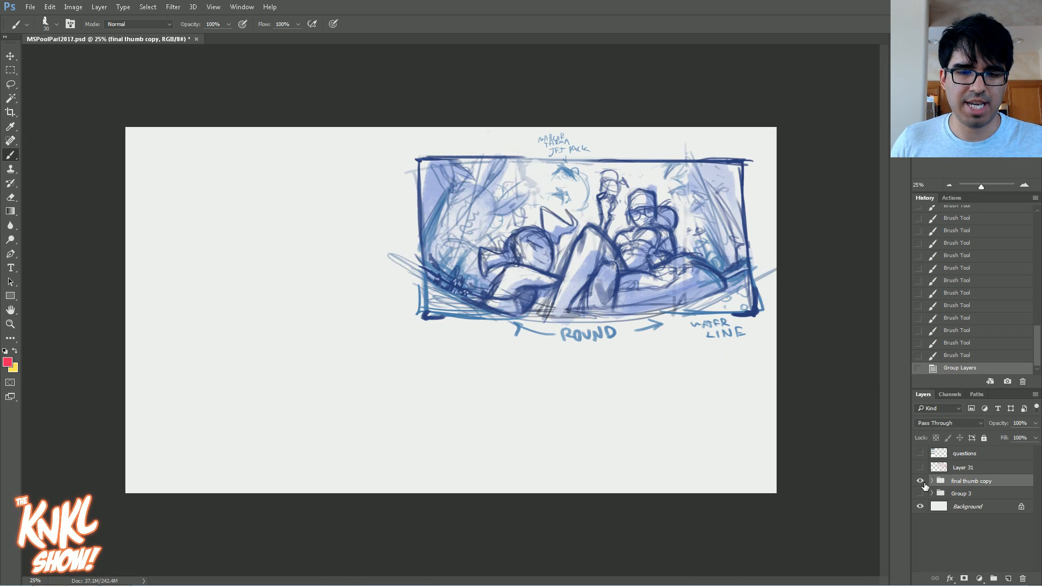
{"action": "key", "text": "ctrl+j"}
{"action": "left_click", "coordinate": [920, 494]}
Step: Scale the duplicated thumbnail proportionally to about 206% and position it so its frame fills the whole canvas
{"action": "key", "text": "ctrl+t"}
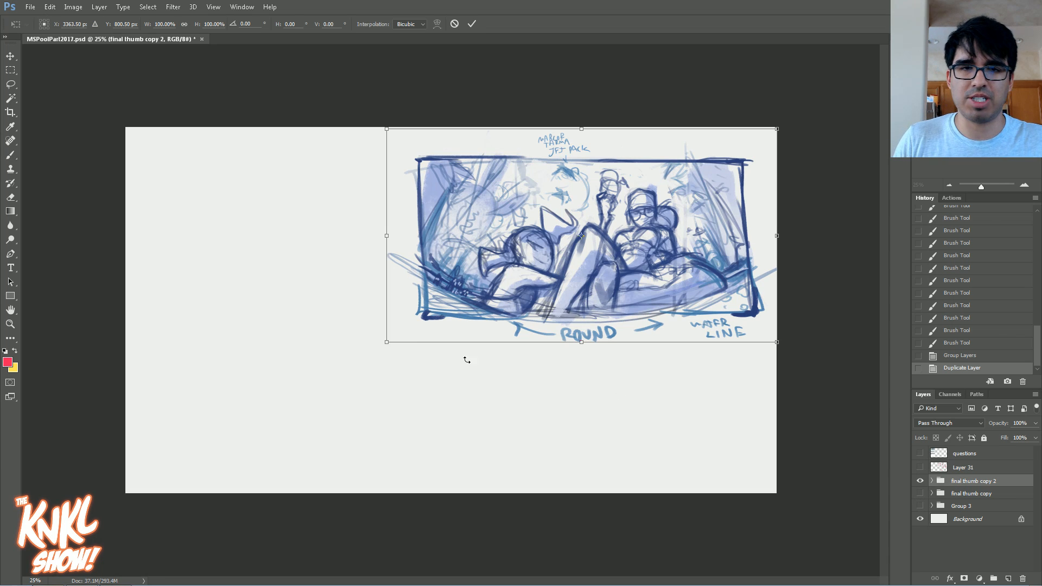
{"action": "left_click_drag", "start_coordinate": [388, 342], "coordinate": [142, 476]}
{"action": "left_click", "coordinate": [948, 185]}
{"action": "left_click_drag", "start_coordinate": [246, 190], "coordinate": [200, 161]}
{"action": "left_click_drag", "start_coordinate": [339, 276], "coordinate": [338, 272]}
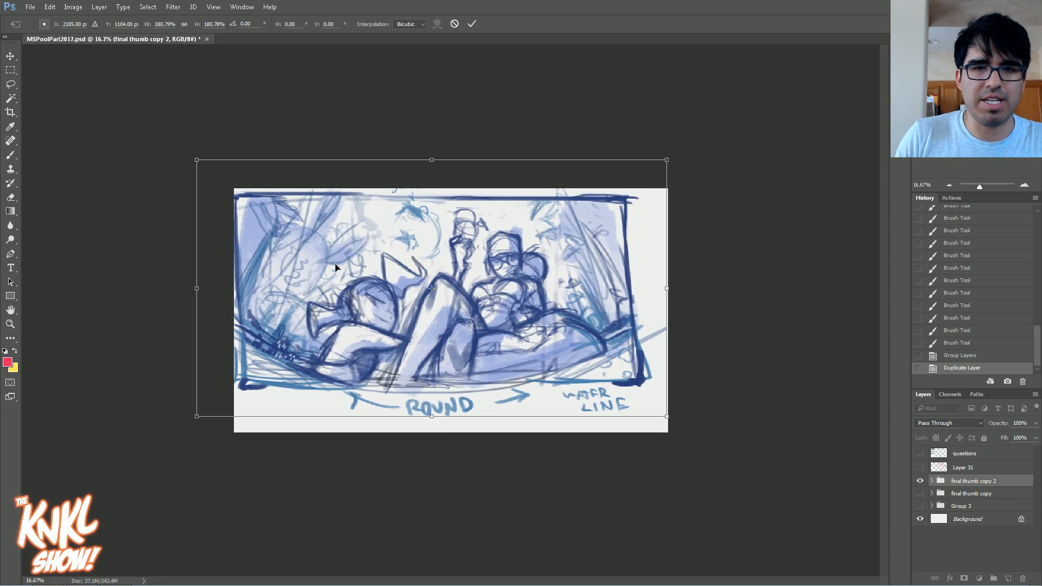
{"action": "left_click_drag", "start_coordinate": [664, 418], "coordinate": [699, 451]}
{"action": "left_click_drag", "start_coordinate": [607, 366], "coordinate": [598, 373]}
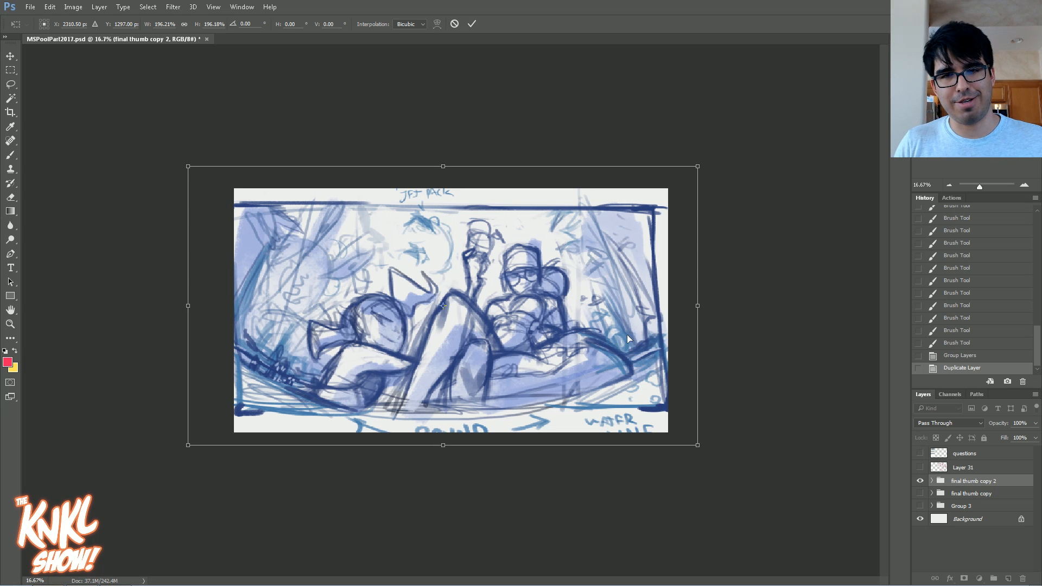
{"action": "left_click_drag", "start_coordinate": [627, 334], "coordinate": [630, 335]}
{"action": "mouse_move", "coordinate": [701, 168]}
{"action": "left_mouse_down"}
{"action": "mouse_move", "coordinate": [717, 160]}
{"action": "mouse_move", "coordinate": [711, 168]}
{"action": "left_mouse_up"}
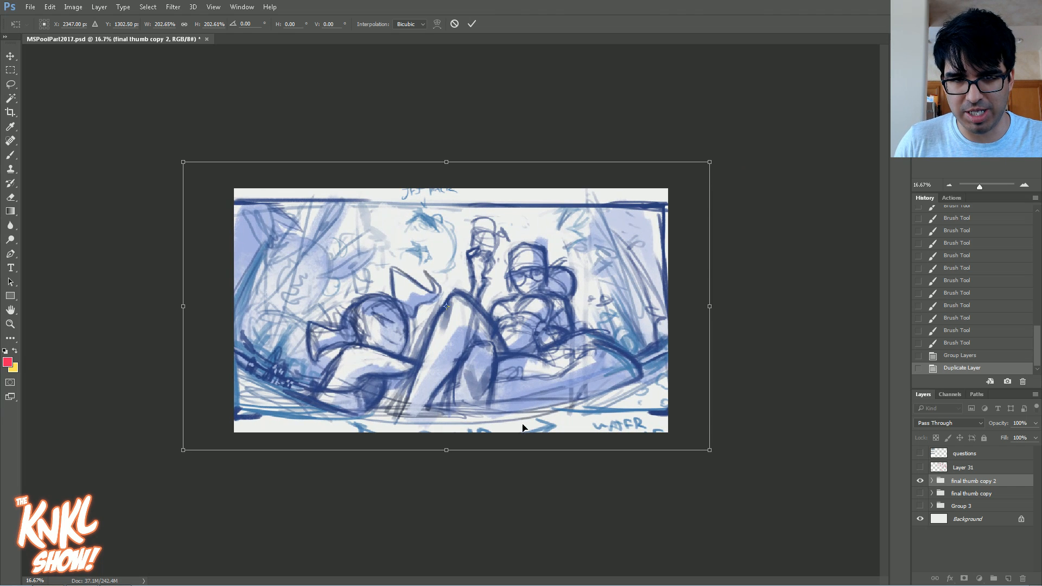
{"action": "mouse_move", "coordinate": [710, 162]}
{"action": "left_mouse_down"}
{"action": "mouse_move", "coordinate": [737, 152]}
{"action": "mouse_move", "coordinate": [711, 172]}
{"action": "mouse_move", "coordinate": [721, 167]}
{"action": "mouse_move", "coordinate": [713, 160]}
{"action": "left_mouse_up"}
{"action": "left_click_drag", "start_coordinate": [605, 313], "coordinate": [596, 314]}
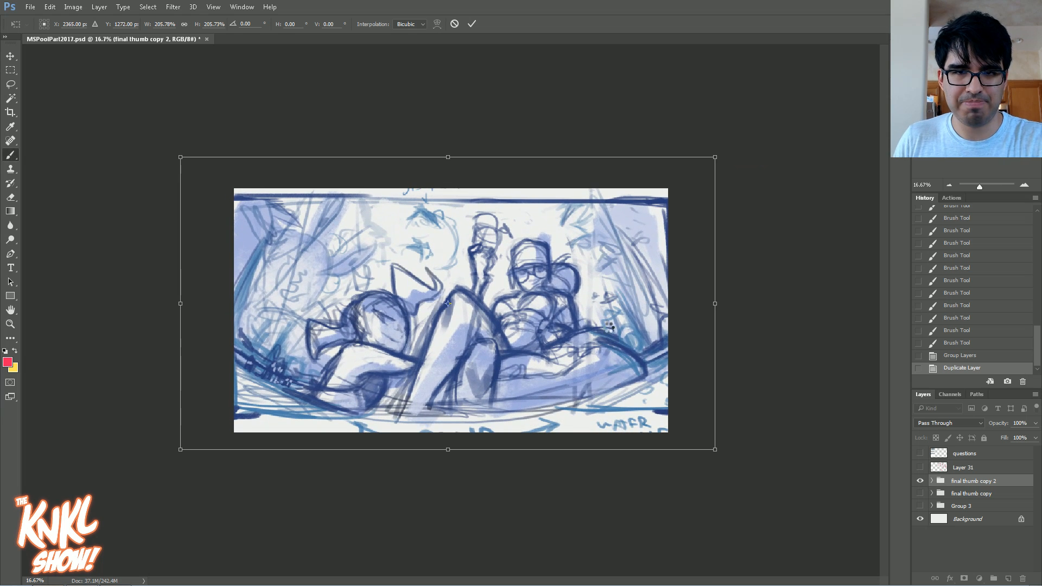
{"action": "key", "text": "Return"}
Step: Nudge the enlarged thumbnail vertically to fine-tune its placement on the canvas
{"action": "key", "text": "v"}
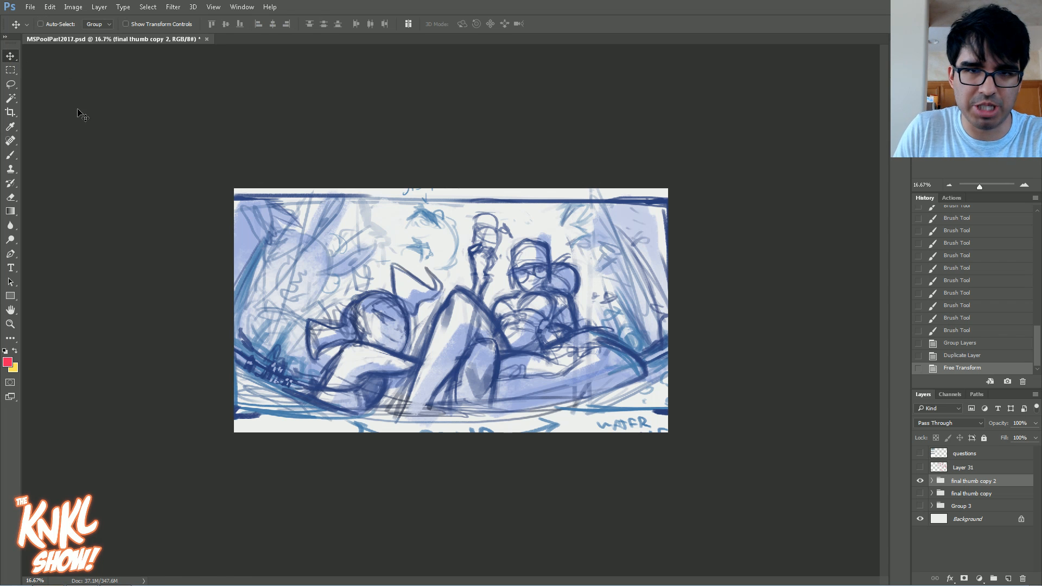
{"action": "key", "text": "Up"}
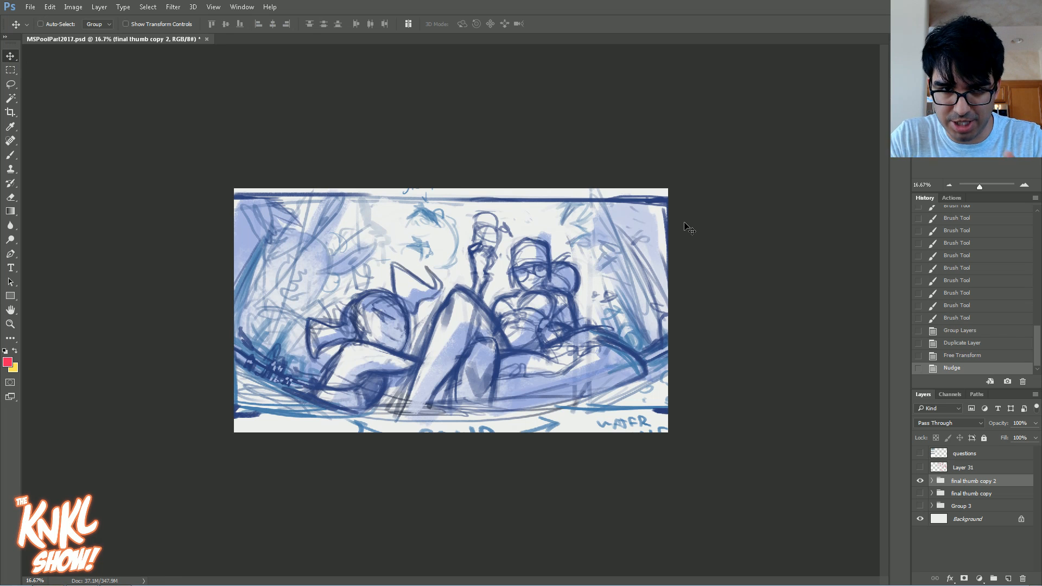
{"action": "key", "text": "shift+Down"}
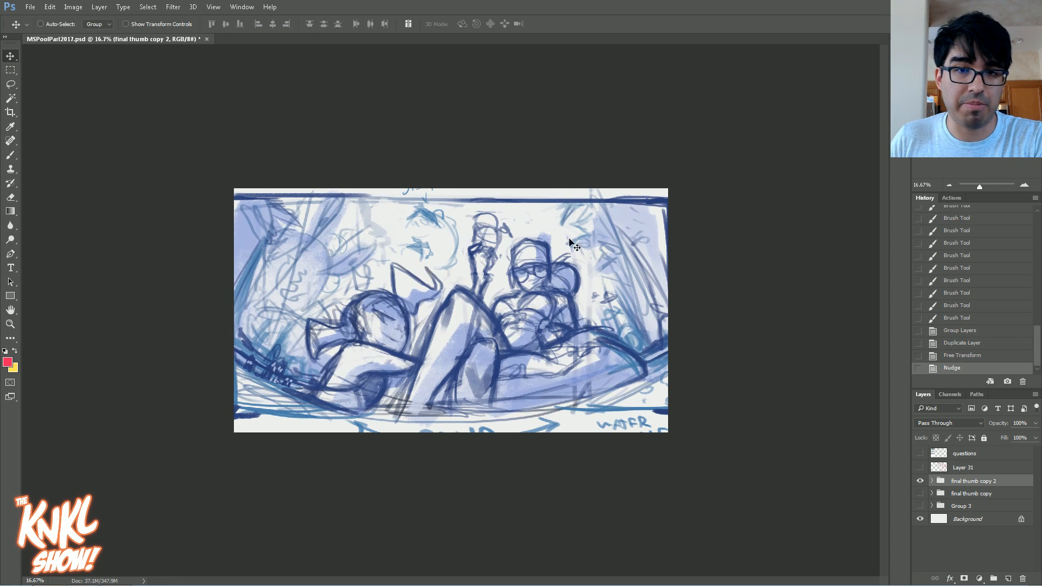
Step: Lower the opacity of the final thumb copy 2 group to 30%
{"action": "left_click", "coordinate": [1023, 185]}
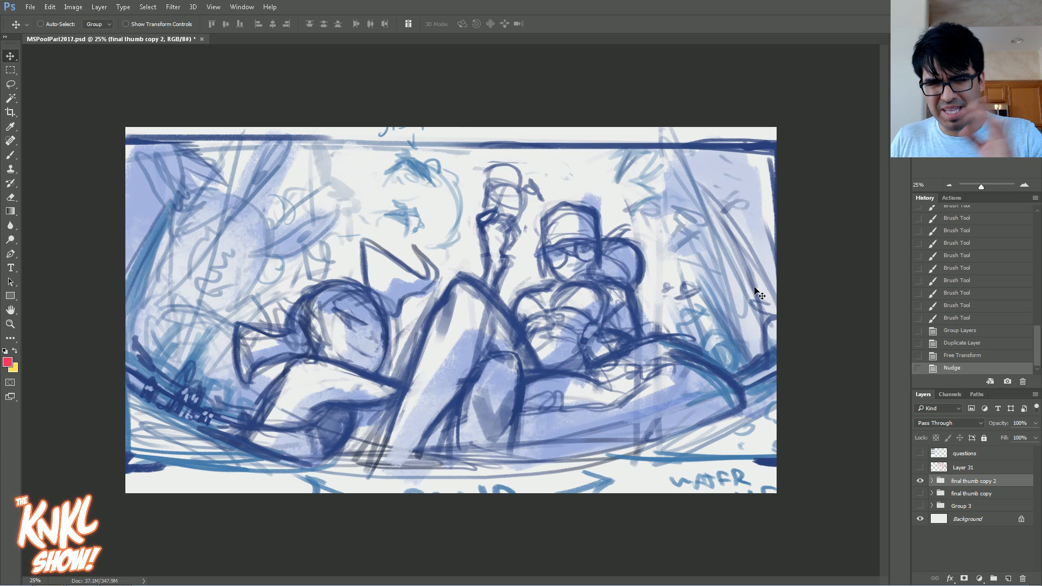
{"action": "left_click", "coordinate": [920, 481]}
{"action": "left_click", "coordinate": [920, 481]}
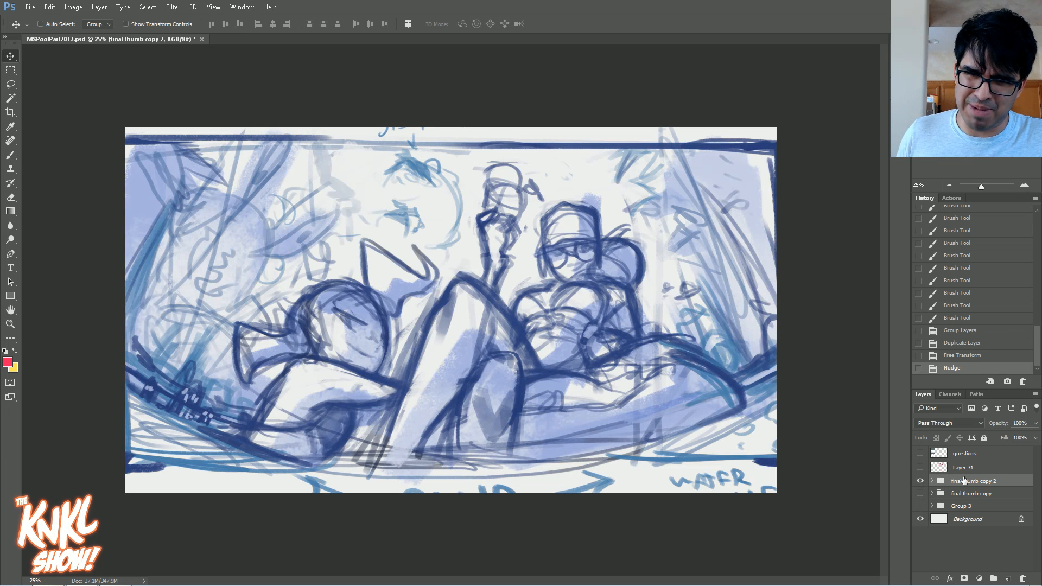
{"action": "left_click_drag", "start_coordinate": [1035, 423], "coordinate": [998, 437]}
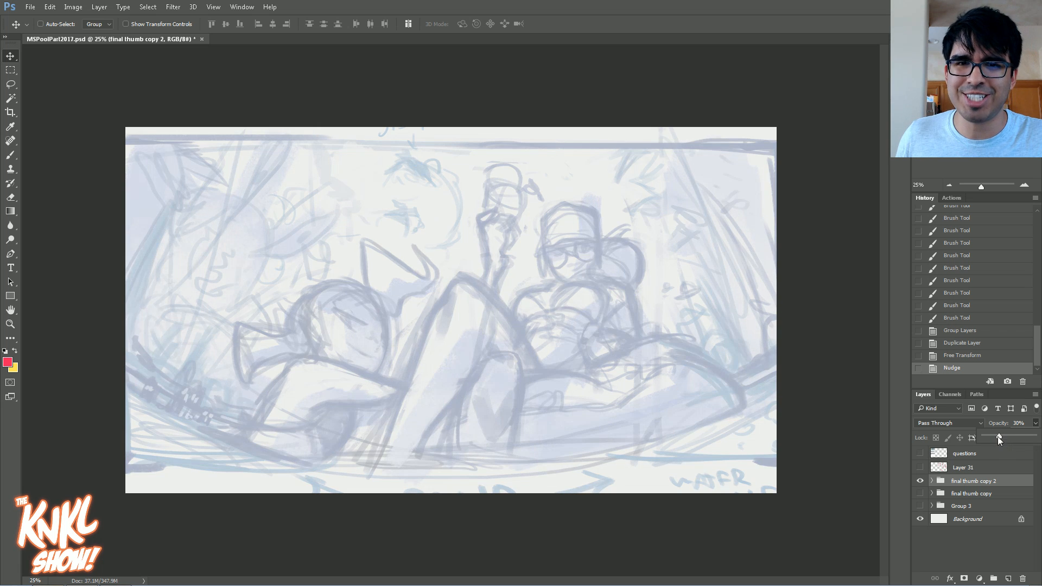
Step: Set the foreground colour to the muted blue #325585
{"action": "left_click", "coordinate": [9, 365]}
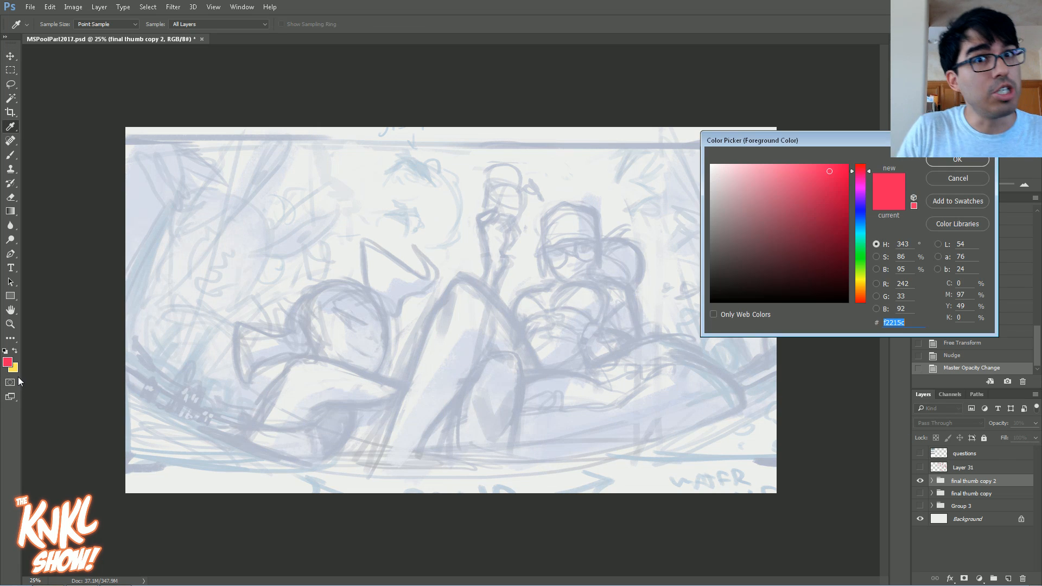
{"action": "left_click_drag", "start_coordinate": [864, 208], "coordinate": [862, 202]}
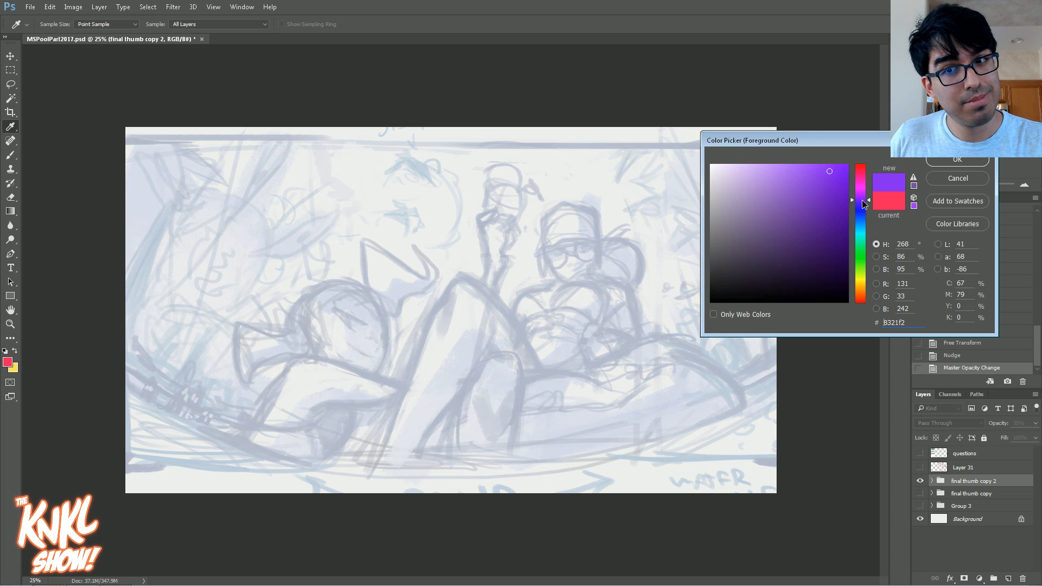
{"action": "left_click", "coordinate": [797, 235]}
{"action": "left_click", "coordinate": [861, 214]}
{"action": "left_click", "coordinate": [766, 223]}
{"action": "left_click", "coordinate": [775, 237]}
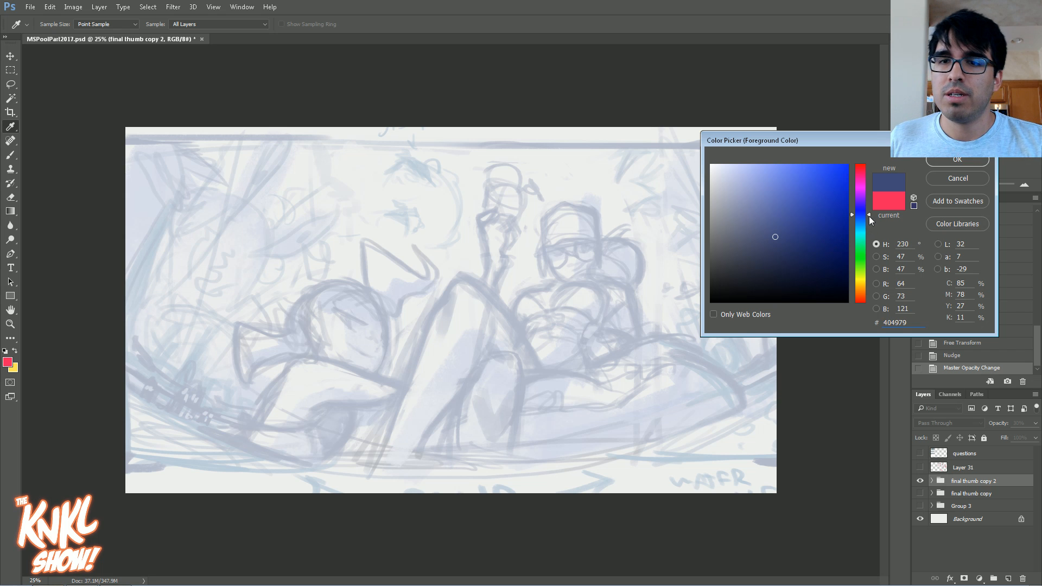
{"action": "left_click", "coordinate": [785, 219]}
{"action": "left_click_drag", "start_coordinate": [867, 219], "coordinate": [869, 225]}
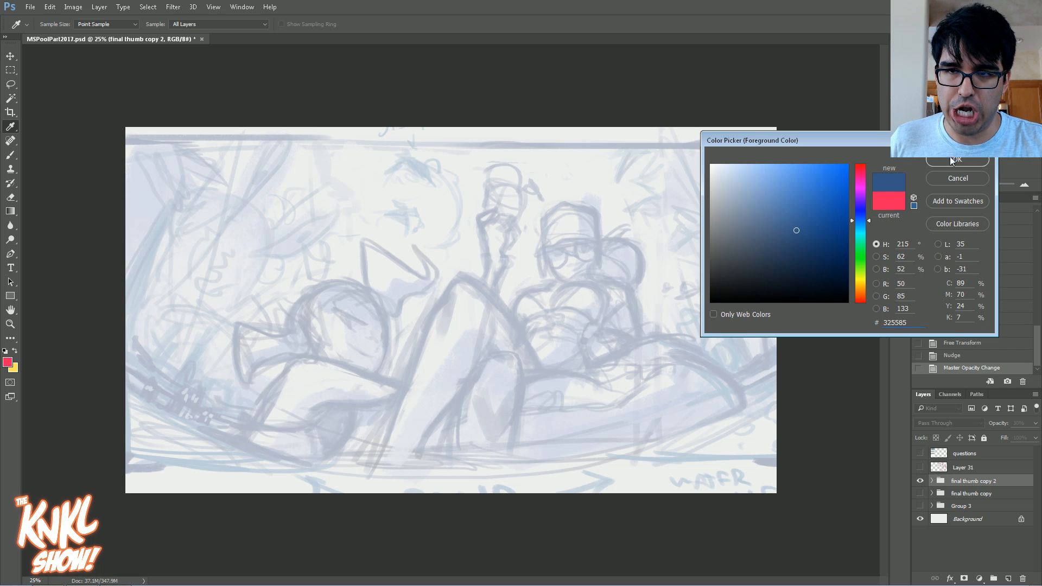
{"action": "left_click", "coordinate": [931, 161]}
{"action": "key", "text": "v"}
Step: Show the questions layer, read through the posted questions up close, and hide the layer again
{"action": "left_click", "coordinate": [964, 454]}
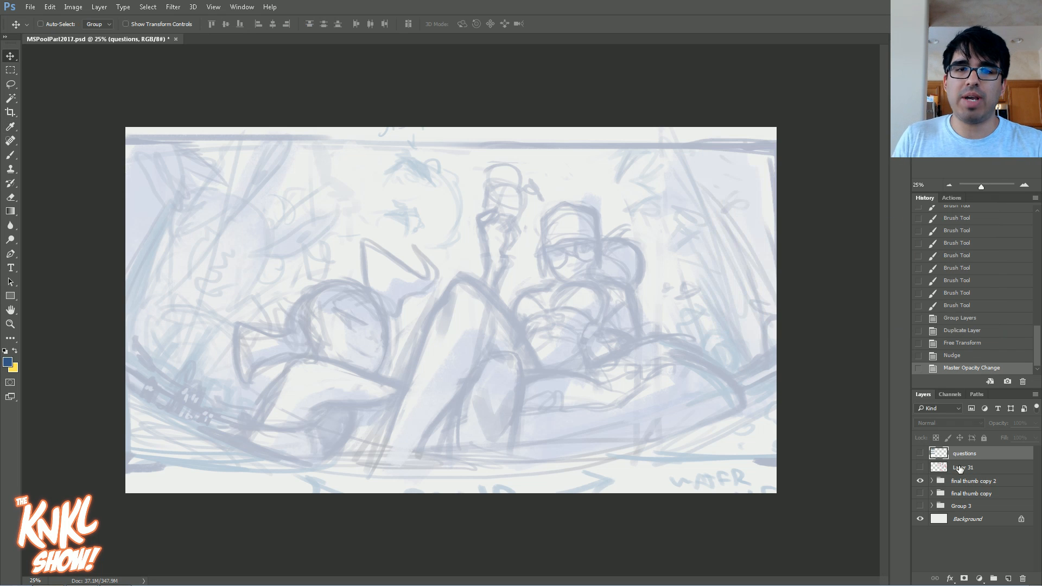
{"action": "left_click", "coordinate": [919, 453]}
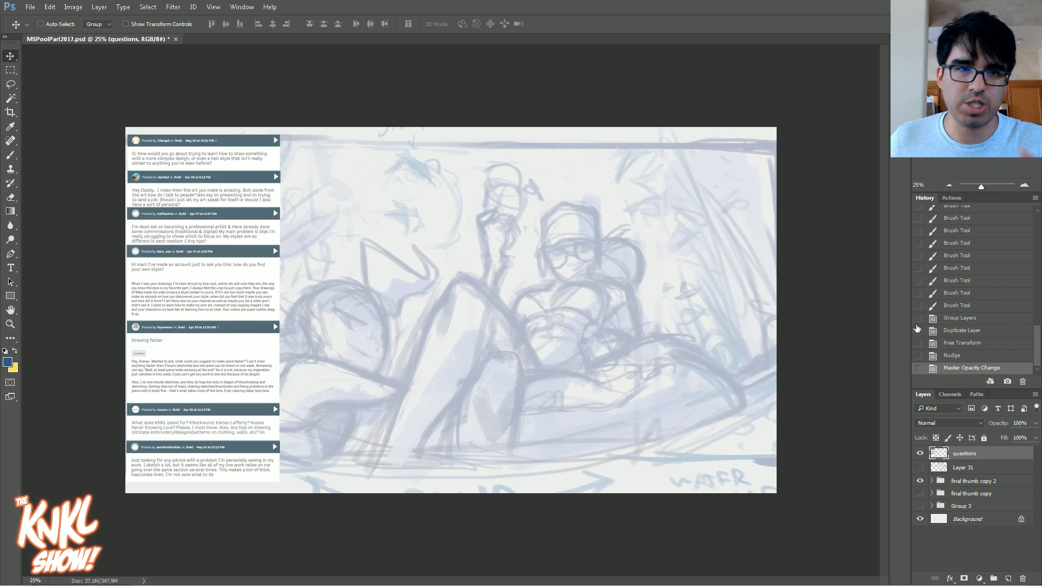
{"action": "left_click", "coordinate": [1024, 187]}
{"action": "left_click", "coordinate": [1024, 188]}
{"action": "left_click", "coordinate": [947, 123]}
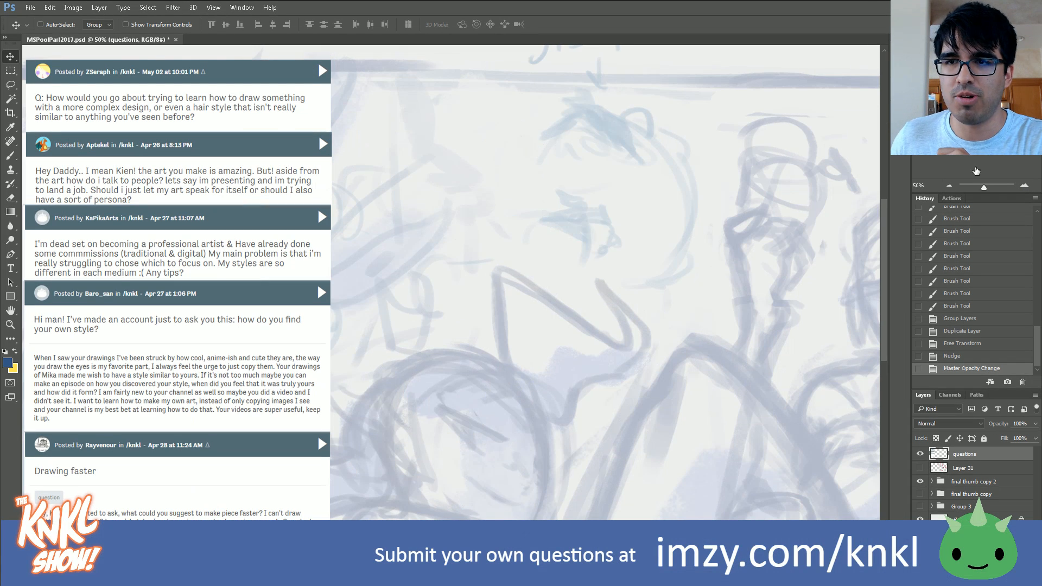
{"action": "key", "text": "ctrl+plus"}
{"action": "left_click_drag", "start_coordinate": [317, 282], "coordinate": [459, 259]}
{"action": "scroll", "coordinate": [451, 282], "scroll_direction": "up", "scroll_amount": 7}
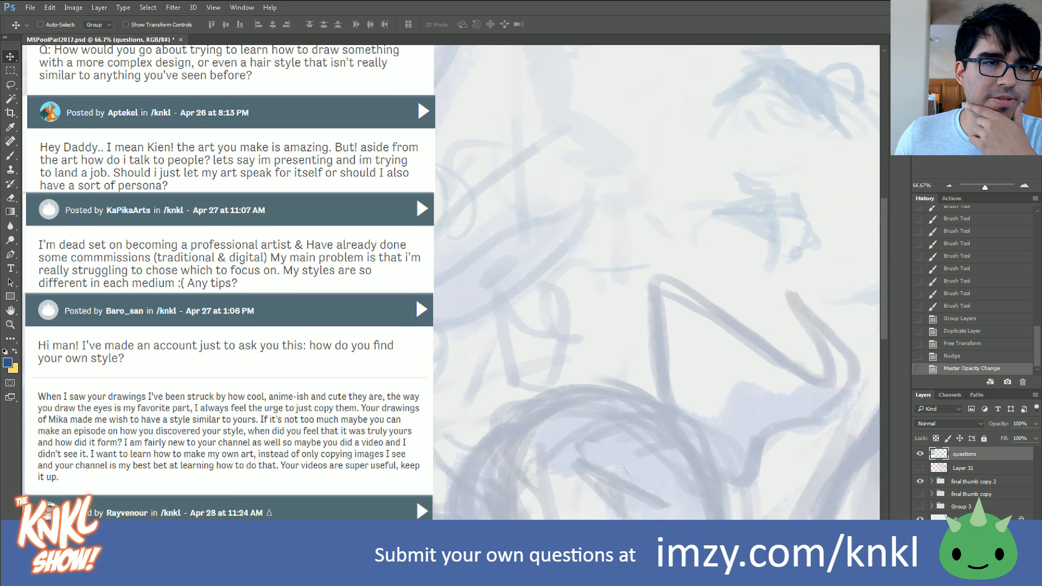
{"action": "scroll", "coordinate": [888, 120], "scroll_direction": "down", "scroll_amount": 9}
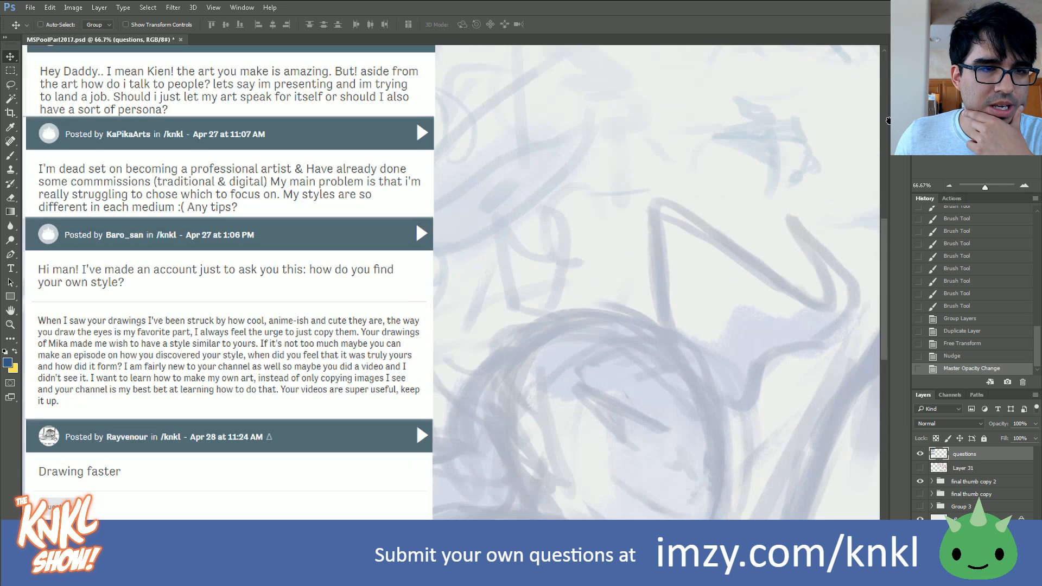
{"action": "scroll", "coordinate": [887, 120], "scroll_direction": "down", "scroll_amount": 17}
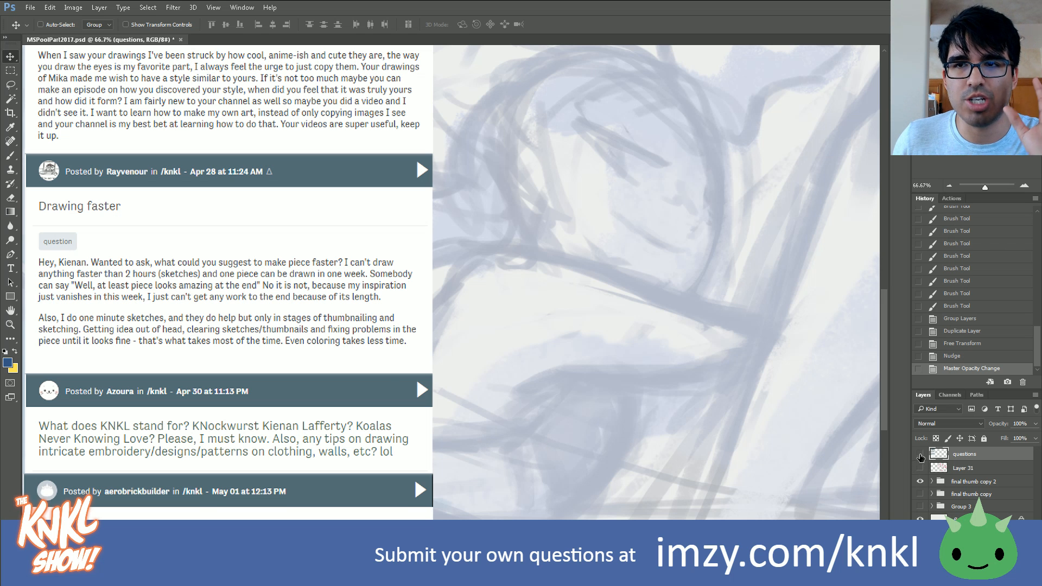
{"action": "left_click", "coordinate": [920, 455]}
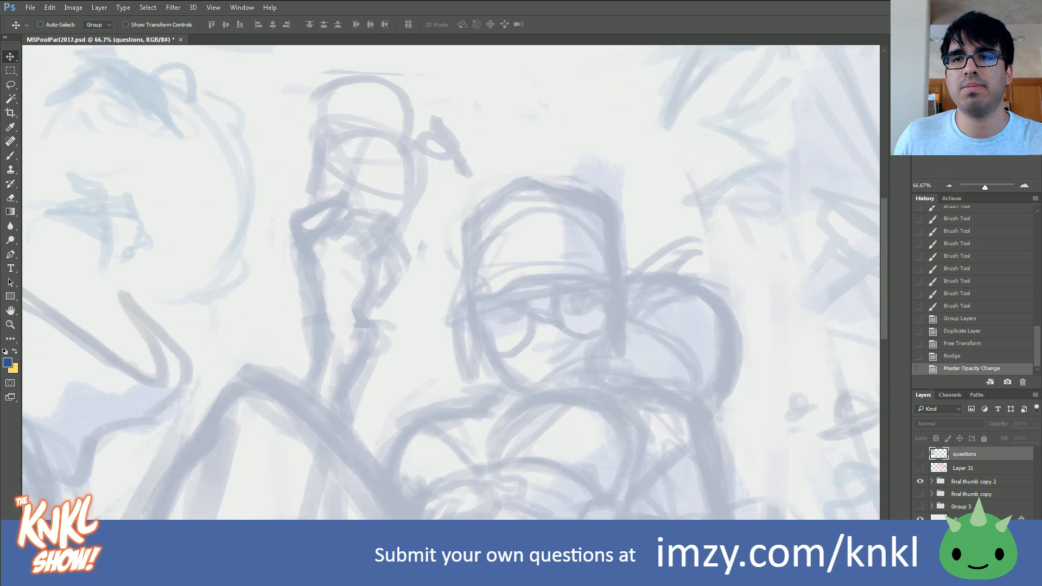
Step: Create a new layer directly above the final thumb copy 2 group and activate the Brush tool
{"action": "left_click", "coordinate": [949, 186]}
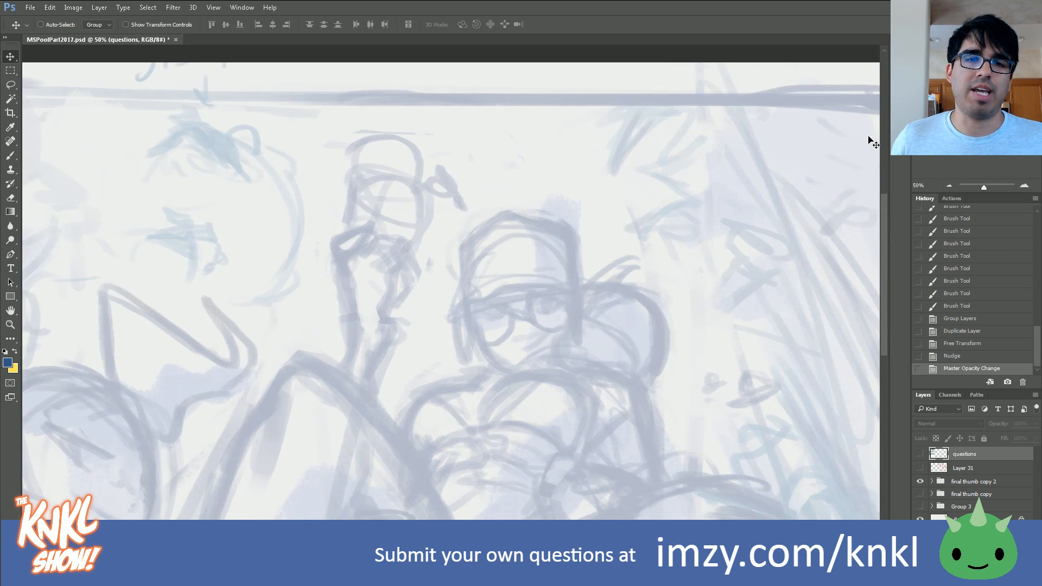
{"action": "left_click", "coordinate": [959, 482]}
{"action": "key", "text": "ctrl+shift+n"}
{"action": "key", "text": "Return"}
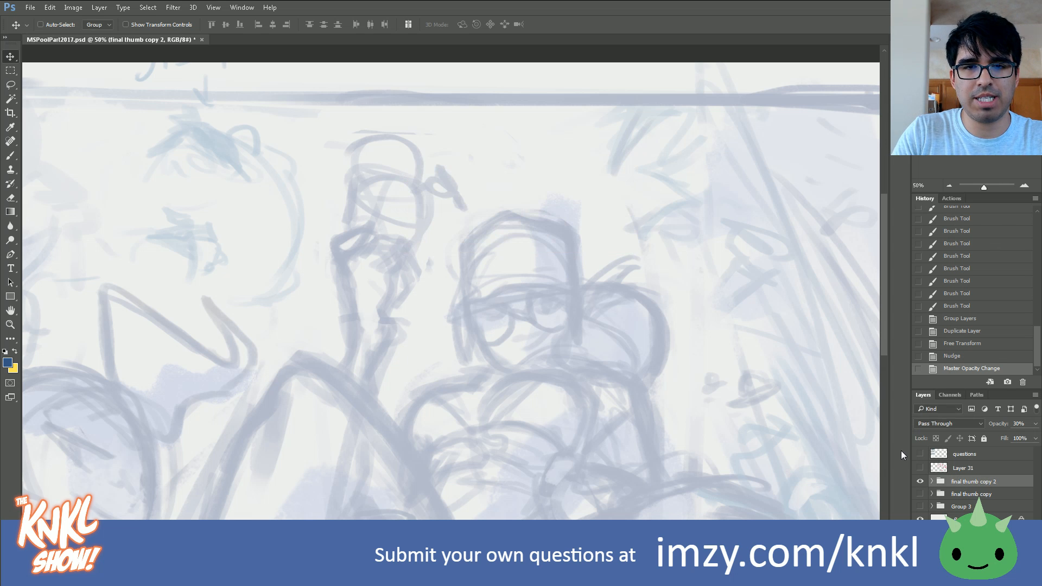
{"action": "key", "text": "b"}
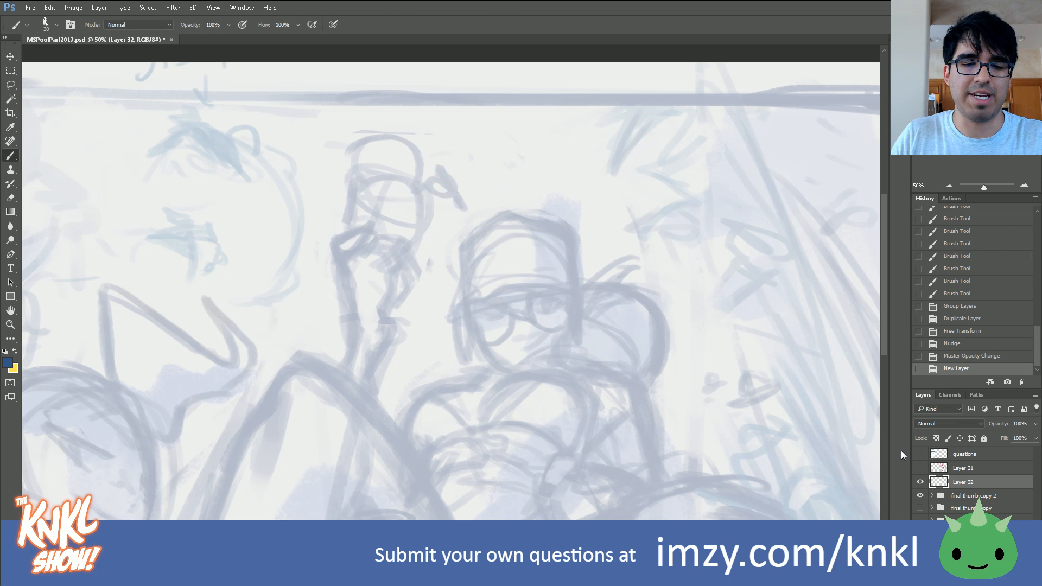
Step: Choose a different brush preset for sketching and reduce its size to 40
{"action": "right_click", "coordinate": [488, 249]}
{"action": "left_click", "coordinate": [521, 299]}
{"action": "left_click_drag", "start_coordinate": [690, 245], "coordinate": [724, 182]}
{"action": "key", "text": "bracketleft"}
{"action": "key", "text": "bracketleft"}
{"action": "key", "text": "bracketleft"}
{"action": "key", "text": "bracketleft"}
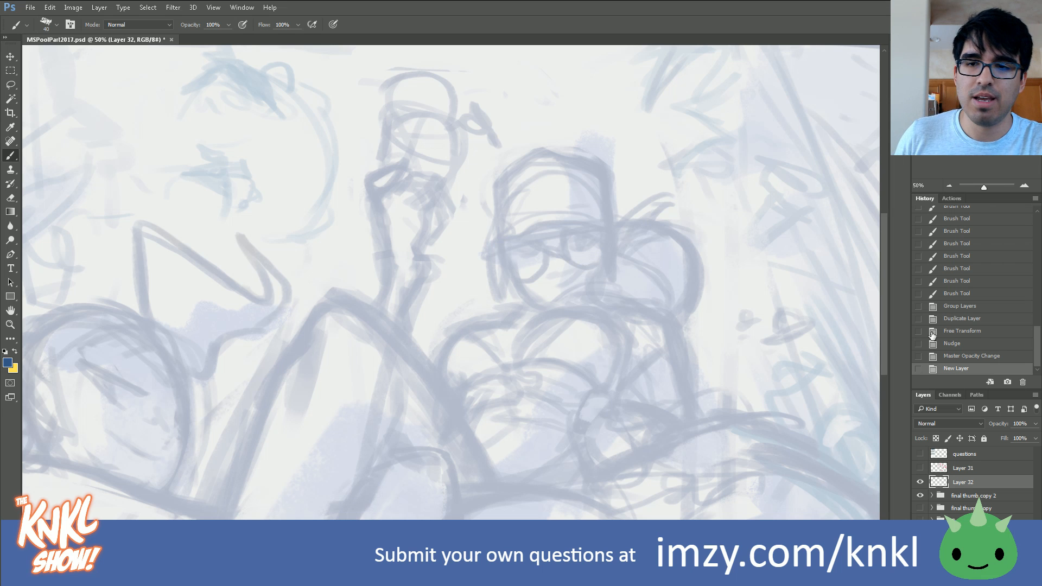
{"action": "left_click_drag", "start_coordinate": [873, 188], "coordinate": [827, 176]}
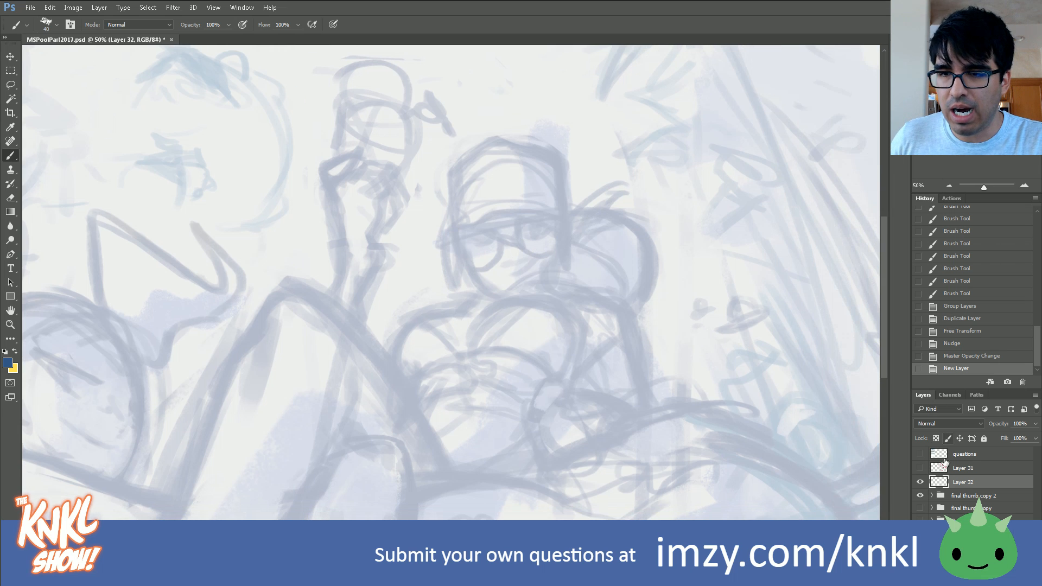
{"action": "left_click", "coordinate": [921, 521]}
{"action": "left_click", "coordinate": [921, 522]}
{"action": "left_click", "coordinate": [920, 509]}
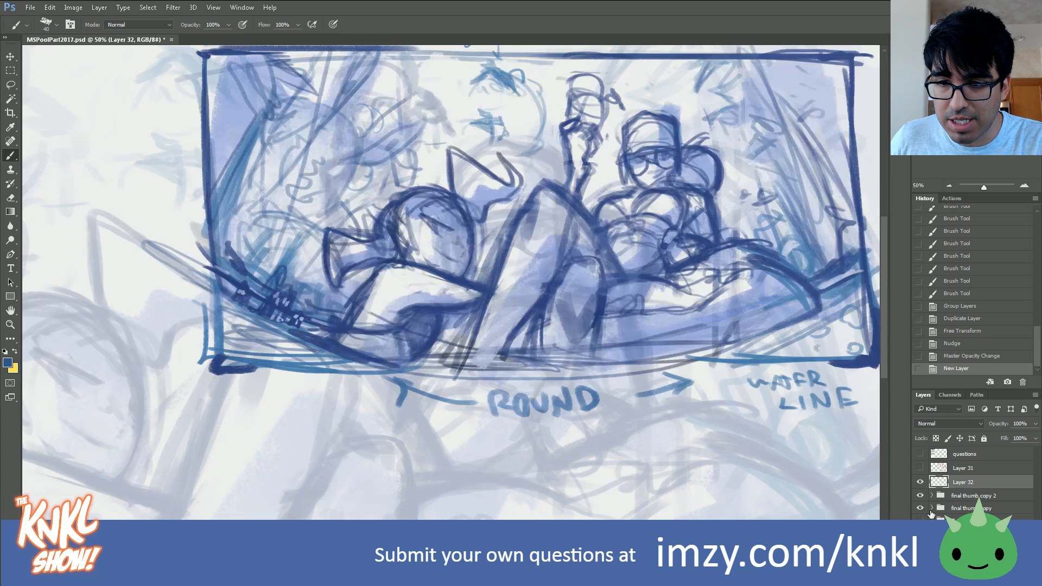
{"action": "left_click", "coordinate": [955, 507]}
{"action": "left_click", "coordinate": [920, 509]}
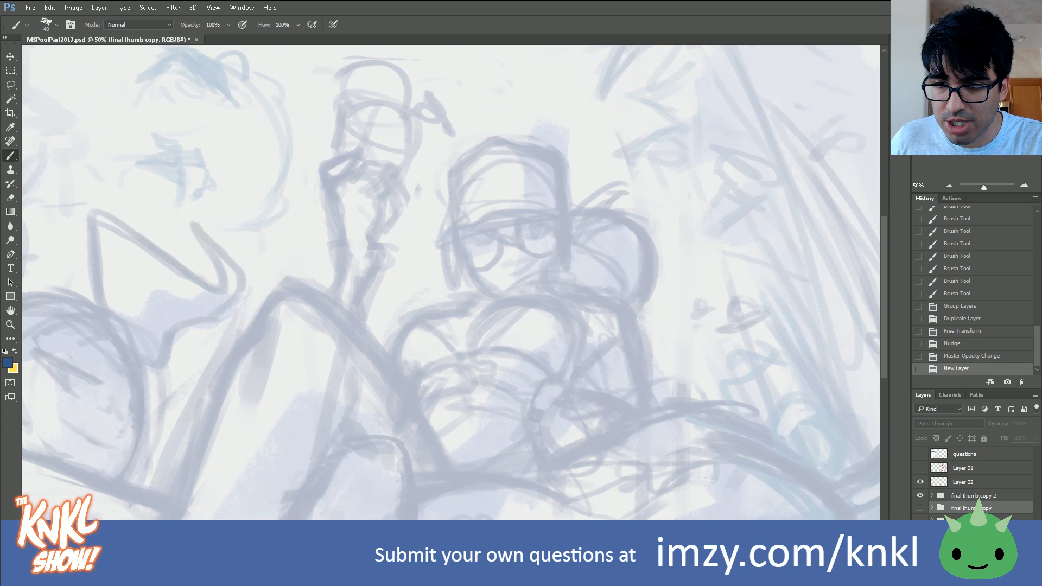
Step: Show Group 3 and bring the character references, photos and key words into view
{"action": "left_click", "coordinate": [920, 521]}
{"action": "left_click_drag", "start_coordinate": [249, 255], "coordinate": [654, 312]}
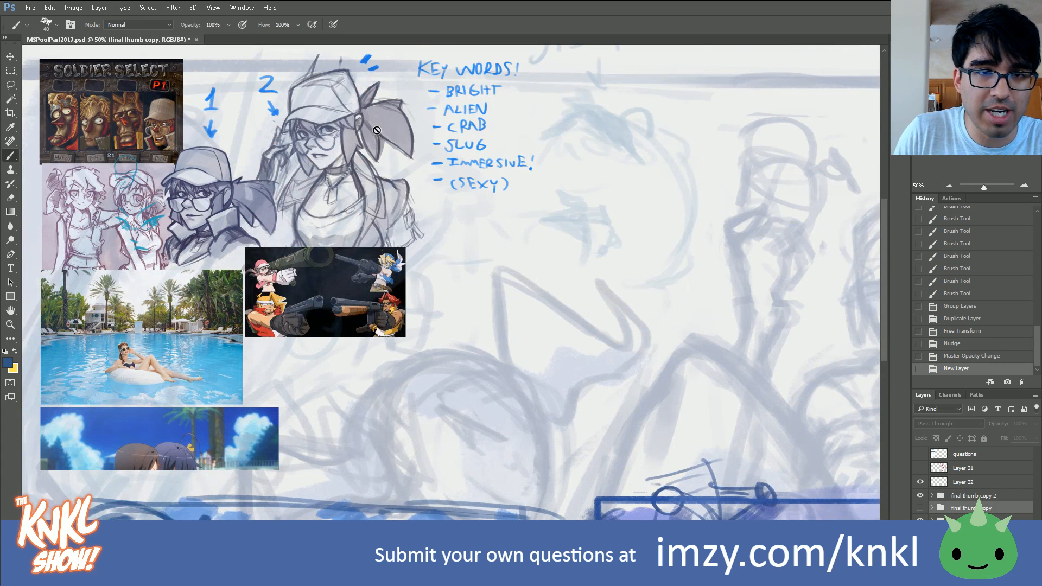
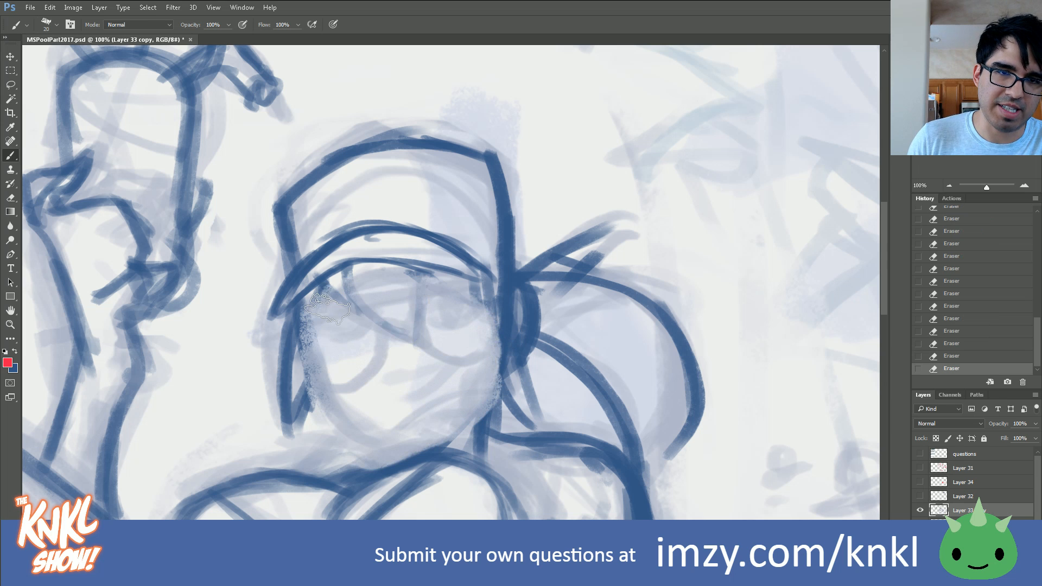
Step: Erase the leftover lines inside the upper face and show Layer 32 as the character reference
{"action": "left_click_drag", "start_coordinate": [434, 272], "coordinate": [321, 329]}
{"action": "left_click", "coordinate": [920, 497]}
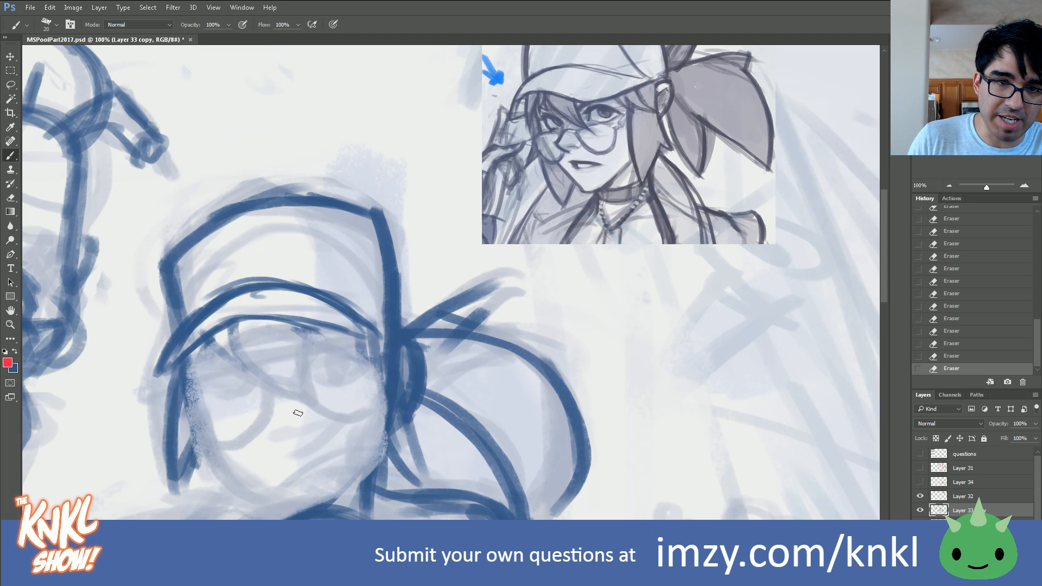
{"action": "key", "text": "bracketleft"}
{"action": "key", "text": "bracketleft"}
{"action": "key", "text": "bracketright"}
{"action": "key", "text": "bracketright"}
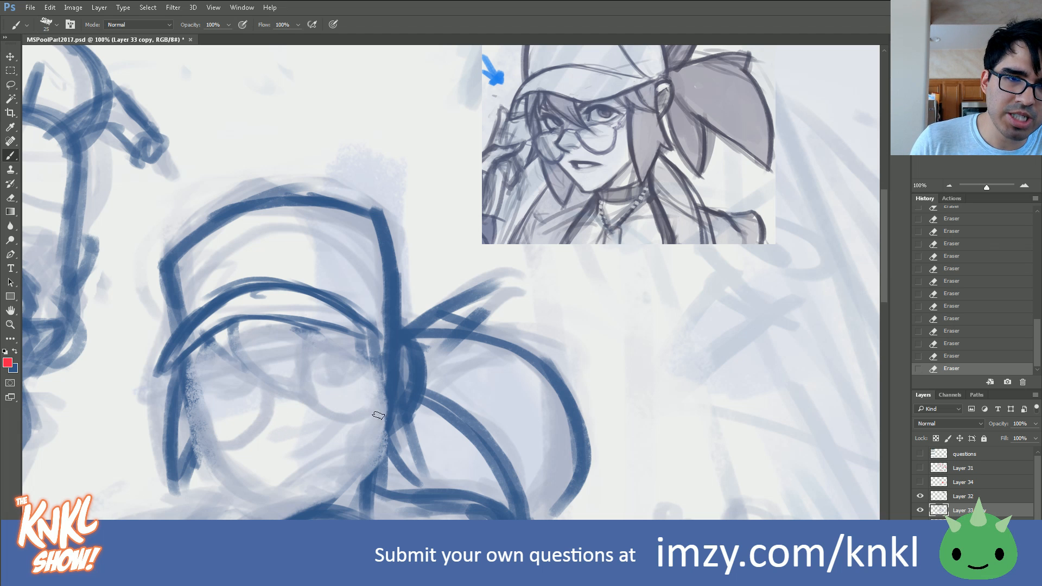
{"action": "mouse_move", "coordinate": [391, 332]}
{"action": "left_mouse_down"}
{"action": "mouse_move", "coordinate": [339, 259]}
{"action": "mouse_move", "coordinate": [219, 248]}
{"action": "left_mouse_up"}
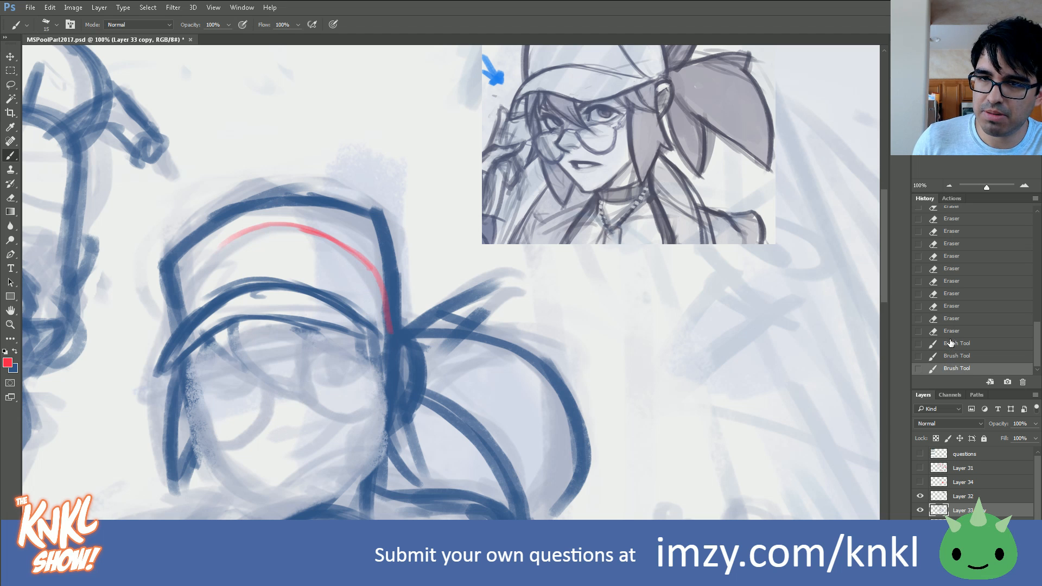
{"action": "left_click", "coordinate": [950, 333]}
Step: Swap the foreground colour to blue and sketch the curve of the cranium across the inside of the cap
{"action": "left_click", "coordinate": [14, 353]}
{"action": "key", "text": "bracketright"}
{"action": "mouse_move", "coordinate": [378, 270]}
{"action": "left_mouse_down"}
{"action": "mouse_move", "coordinate": [288, 220]}
{"action": "mouse_move", "coordinate": [204, 264]}
{"action": "left_mouse_up"}
{"action": "left_click_drag", "start_coordinate": [312, 223], "coordinate": [230, 233]}
{"action": "left_click_drag", "start_coordinate": [175, 314], "coordinate": [177, 329]}
Step: Sketch the lower arc of the cranium circle across the face with repeated thin strokes from side to side
{"action": "left_click_drag", "start_coordinate": [191, 383], "coordinate": [270, 436]}
{"action": "mouse_move", "coordinate": [238, 416]}
{"action": "left_mouse_down"}
{"action": "mouse_move", "coordinate": [326, 433]}
{"action": "mouse_move", "coordinate": [352, 423]}
{"action": "left_mouse_up"}
{"action": "key", "text": "bracketleft"}
{"action": "key", "text": "bracketleft"}
{"action": "left_click_drag", "start_coordinate": [336, 443], "coordinate": [383, 374]}
{"action": "left_click_drag", "start_coordinate": [366, 409], "coordinate": [384, 390]}
{"action": "left_click_drag", "start_coordinate": [346, 432], "coordinate": [384, 395]}
{"action": "left_click_drag", "start_coordinate": [260, 440], "coordinate": [384, 382]}
{"action": "left_click_drag", "start_coordinate": [190, 390], "coordinate": [291, 449]}
{"action": "left_click_drag", "start_coordinate": [189, 385], "coordinate": [245, 441]}
Step: Reinforce the cranium circle along the cap's upper curve and down the right side of the face
{"action": "mouse_move", "coordinate": [205, 265]}
{"action": "left_mouse_down"}
{"action": "mouse_move", "coordinate": [178, 328]}
{"action": "mouse_move", "coordinate": [285, 226]}
{"action": "left_mouse_up"}
{"action": "left_click_drag", "start_coordinate": [366, 403], "coordinate": [384, 380]}
{"action": "key", "text": "bracketright"}
{"action": "left_click_drag", "start_coordinate": [386, 316], "coordinate": [361, 423]}
{"action": "left_click_drag", "start_coordinate": [374, 252], "coordinate": [384, 383]}
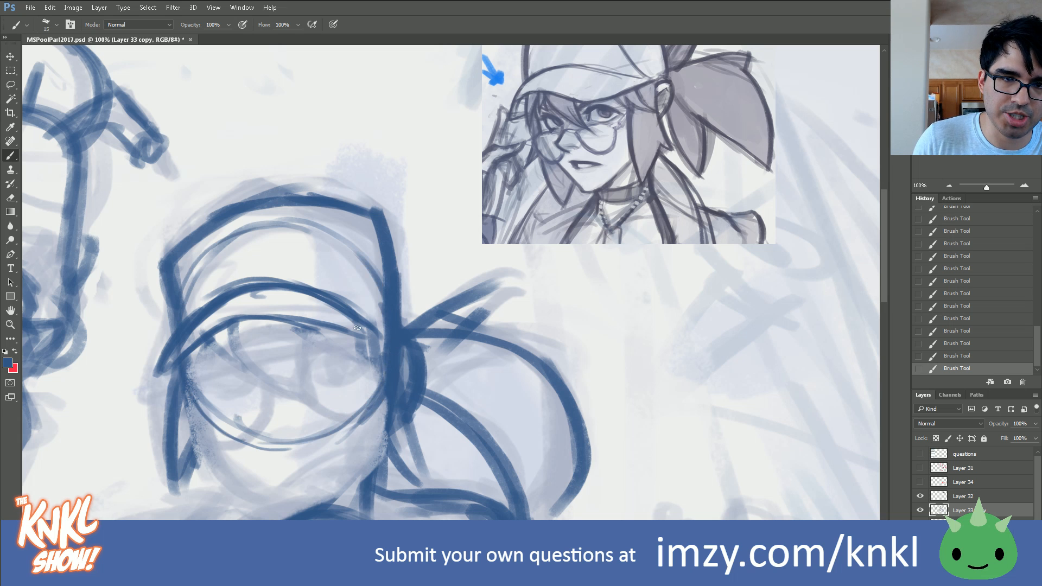
Step: Draw the jawline from both sides of the face down to a pointed chin and strengthen it
{"action": "key", "text": "bracketright"}
{"action": "mouse_move", "coordinate": [187, 380]}
{"action": "left_mouse_down"}
{"action": "mouse_move", "coordinate": [231, 477]}
{"action": "mouse_move", "coordinate": [266, 502]}
{"action": "left_mouse_up"}
{"action": "mouse_move", "coordinate": [200, 449]}
{"action": "left_mouse_down"}
{"action": "mouse_move", "coordinate": [290, 518]}
{"action": "mouse_move", "coordinate": [359, 490]}
{"action": "left_mouse_up"}
{"action": "key", "text": "bracketleft"}
{"action": "key", "text": "bracketleft"}
{"action": "left_click_drag", "start_coordinate": [330, 504], "coordinate": [369, 460]}
{"action": "left_click_drag", "start_coordinate": [387, 404], "coordinate": [327, 502]}
{"action": "left_click_drag", "start_coordinate": [381, 442], "coordinate": [342, 494]}
{"action": "left_click_drag", "start_coordinate": [228, 478], "coordinate": [290, 517]}
{"action": "left_click_drag", "start_coordinate": [215, 465], "coordinate": [277, 512]}
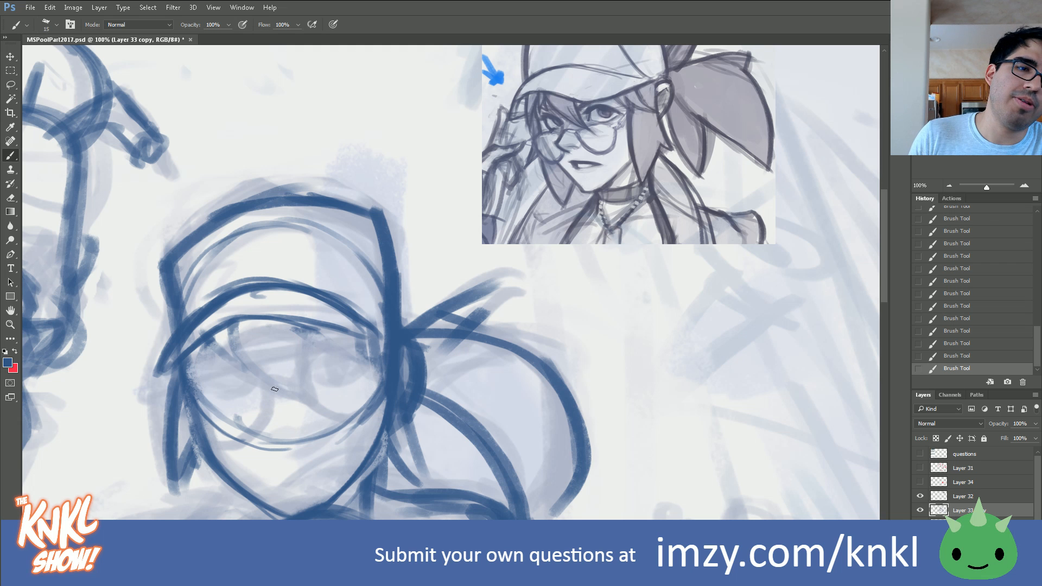
Step: Examine the character reference drawings for the cap, glasses and hair, and return to the head sketch
{"action": "left_click_drag", "start_coordinate": [450, 261], "coordinate": [621, 295]}
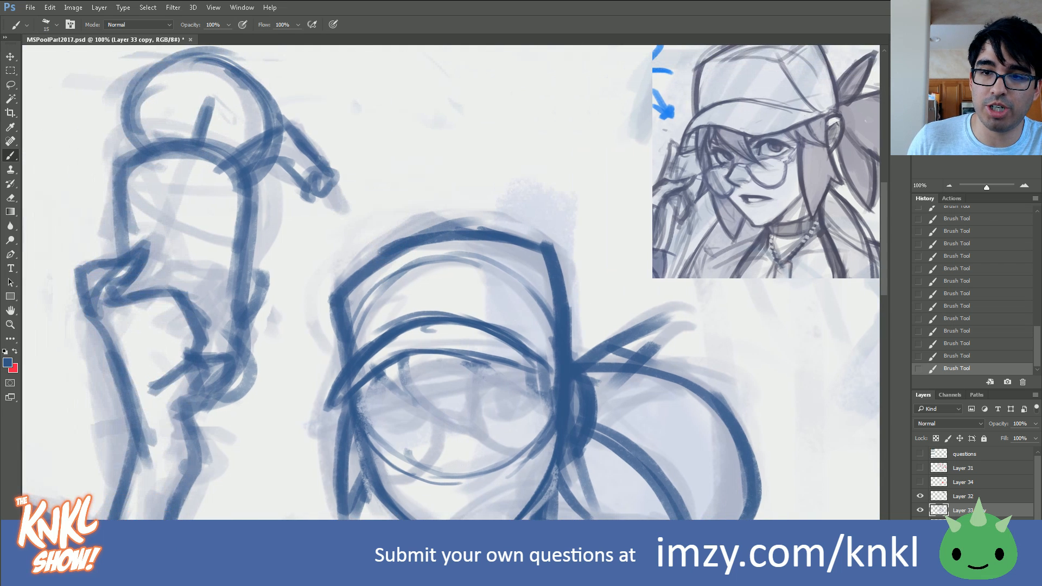
{"action": "key", "text": "h"}
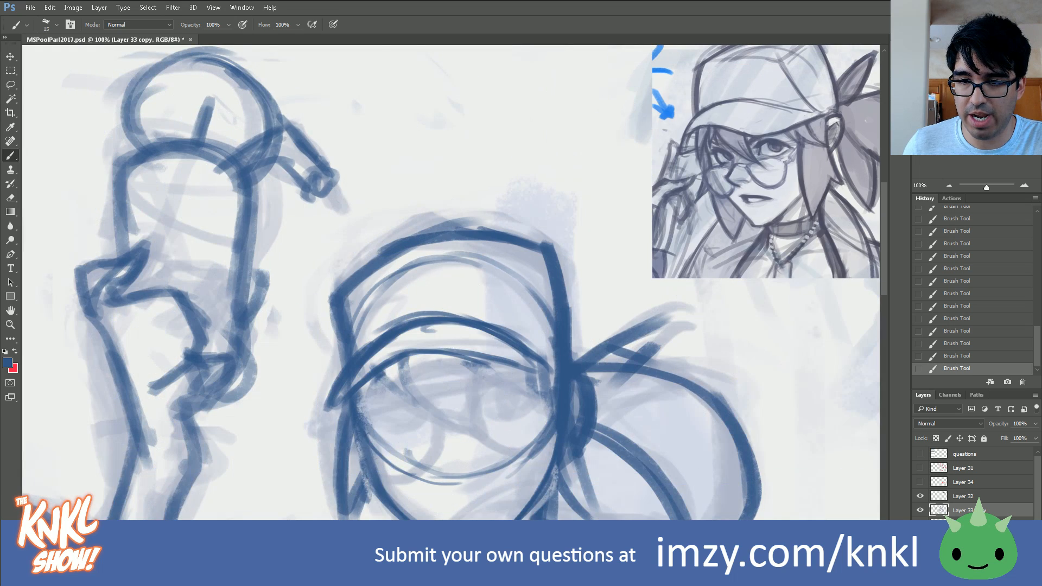
{"action": "left_click_drag", "start_coordinate": [956, 109], "coordinate": [939, 101]}
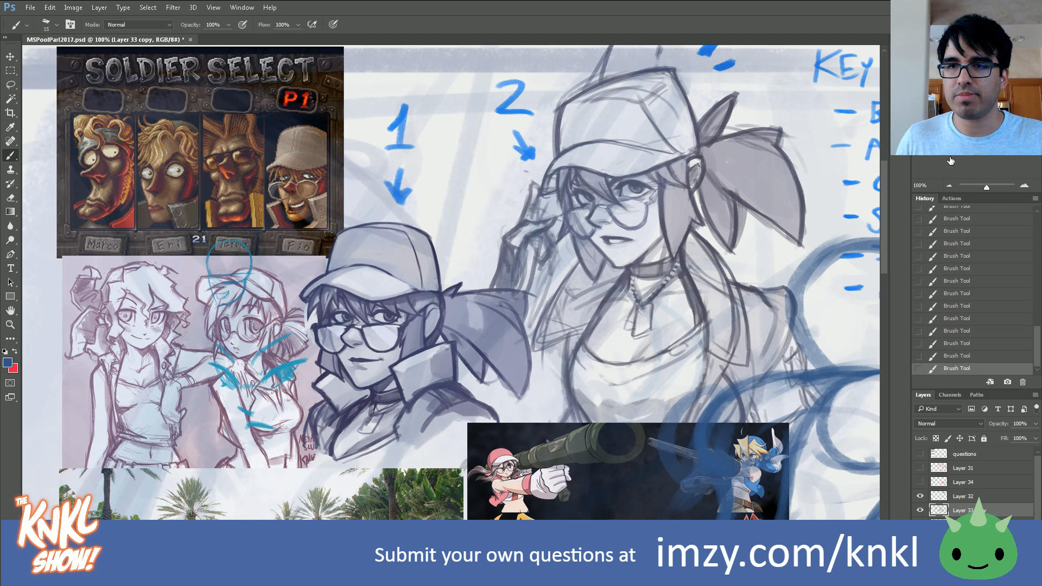
{"action": "left_click_drag", "start_coordinate": [705, 260], "coordinate": [463, 271]}
{"action": "left_click_drag", "start_coordinate": [787, 260], "coordinate": [72, 277]}
{"action": "mouse_move", "coordinate": [706, 336]}
{"action": "left_mouse_down"}
{"action": "mouse_move", "coordinate": [352, 224]}
{"action": "mouse_move", "coordinate": [147, 203]}
{"action": "left_mouse_up"}
{"action": "left_click_drag", "start_coordinate": [379, 304], "coordinate": [529, 259]}
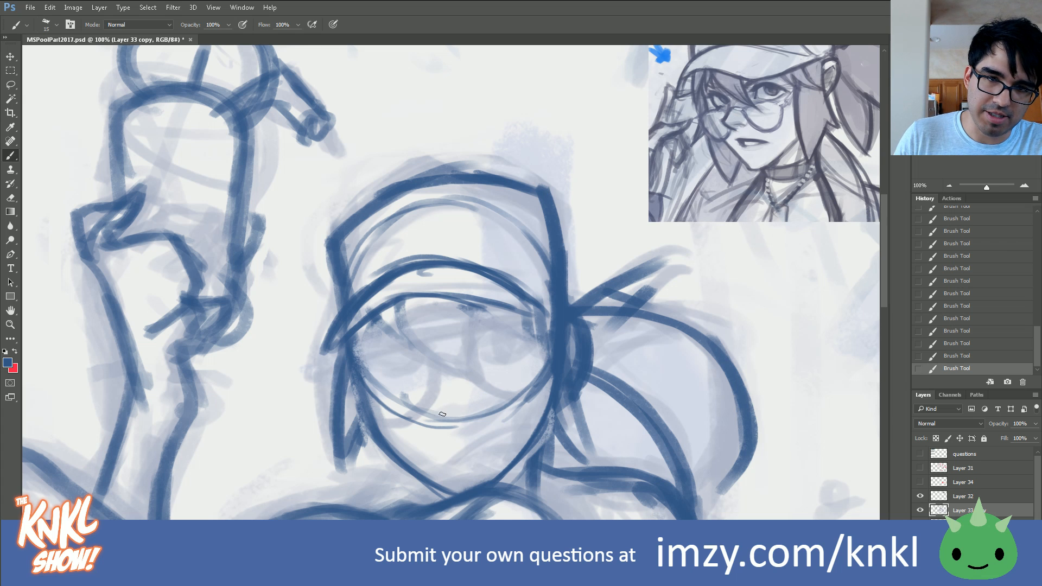
Step: Sketch the nose and the lower curves of the round glasses, clearing the cranium arc that crosses the face
{"action": "mouse_move", "coordinate": [433, 401]}
{"action": "left_mouse_down"}
{"action": "mouse_move", "coordinate": [449, 412]}
{"action": "mouse_move", "coordinate": [472, 406]}
{"action": "mouse_move", "coordinate": [429, 395]}
{"action": "mouse_move", "coordinate": [435, 379]}
{"action": "mouse_move", "coordinate": [429, 392]}
{"action": "mouse_move", "coordinate": [458, 373]}
{"action": "mouse_move", "coordinate": [521, 404]}
{"action": "left_mouse_up"}
{"action": "key", "text": "]"}
{"action": "key", "text": "["}
{"action": "key", "text": "["}
{"action": "mouse_move", "coordinate": [464, 374]}
{"action": "left_mouse_down"}
{"action": "mouse_move", "coordinate": [535, 401]}
{"action": "mouse_move", "coordinate": [524, 403]}
{"action": "left_mouse_up"}
{"action": "mouse_move", "coordinate": [430, 403]}
{"action": "left_mouse_down"}
{"action": "mouse_move", "coordinate": [375, 424]}
{"action": "mouse_move", "coordinate": [358, 385]}
{"action": "left_mouse_up"}
{"action": "left_click_drag", "start_coordinate": [423, 432], "coordinate": [350, 377]}
{"action": "mouse_move", "coordinate": [434, 373]}
{"action": "left_mouse_down"}
{"action": "mouse_move", "coordinate": [457, 373]}
{"action": "mouse_move", "coordinate": [401, 393]}
{"action": "mouse_move", "coordinate": [377, 370]}
{"action": "left_mouse_up"}
{"action": "mouse_move", "coordinate": [441, 426]}
{"action": "left_mouse_down"}
{"action": "mouse_move", "coordinate": [495, 420]}
{"action": "mouse_move", "coordinate": [525, 377]}
{"action": "left_mouse_up"}
Step: Draw the eye on the right inside its lens, with upper lid, lower lid and iris
{"action": "mouse_move", "coordinate": [486, 345]}
{"action": "left_mouse_down"}
{"action": "mouse_move", "coordinate": [512, 333]}
{"action": "mouse_move", "coordinate": [500, 307]}
{"action": "mouse_move", "coordinate": [486, 333]}
{"action": "mouse_move", "coordinate": [504, 360]}
{"action": "left_mouse_up"}
{"action": "key", "text": "bracketleft"}
{"action": "key", "text": "bracketleft"}
{"action": "mouse_move", "coordinate": [486, 359]}
{"action": "left_mouse_down"}
{"action": "mouse_move", "coordinate": [524, 350]}
{"action": "mouse_move", "coordinate": [518, 356]}
{"action": "left_mouse_up"}
{"action": "left_click_drag", "start_coordinate": [513, 356], "coordinate": [525, 351]}
{"action": "mouse_move", "coordinate": [516, 355]}
{"action": "left_mouse_down"}
{"action": "mouse_move", "coordinate": [528, 349]}
{"action": "mouse_move", "coordinate": [510, 331]}
{"action": "mouse_move", "coordinate": [487, 330]}
{"action": "mouse_move", "coordinate": [476, 351]}
{"action": "mouse_move", "coordinate": [497, 332]}
{"action": "left_mouse_up"}
{"action": "mouse_move", "coordinate": [483, 337]}
{"action": "left_mouse_down"}
{"action": "mouse_move", "coordinate": [512, 332]}
{"action": "mouse_move", "coordinate": [530, 345]}
{"action": "left_mouse_up"}
{"action": "key", "text": "bracketright"}
{"action": "mouse_move", "coordinate": [513, 334]}
{"action": "left_mouse_down"}
{"action": "mouse_move", "coordinate": [482, 340]}
{"action": "mouse_move", "coordinate": [494, 350]}
{"action": "mouse_move", "coordinate": [517, 340]}
{"action": "mouse_move", "coordinate": [505, 356]}
{"action": "left_mouse_up"}
Step: Draw the eye on the left with lid and dark iris, and touch up the inner corner of the other eye
{"action": "key", "text": "bracketright"}
{"action": "key", "text": "bracketright"}
{"action": "key", "text": "bracketright"}
{"action": "key", "text": "bracketleft"}
{"action": "key", "text": "bracketleft"}
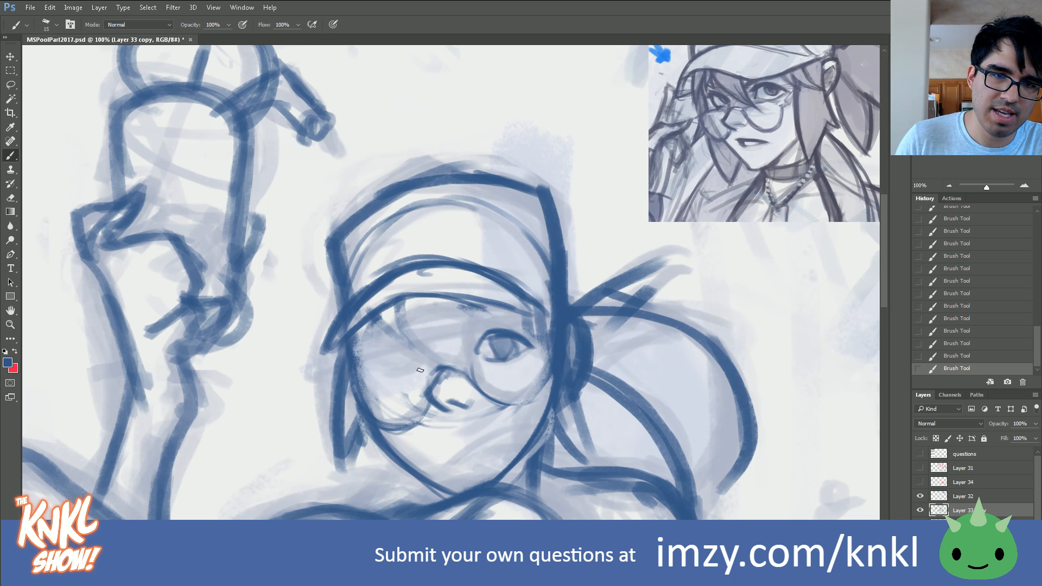
{"action": "mouse_move", "coordinate": [413, 362]}
{"action": "left_mouse_down"}
{"action": "mouse_move", "coordinate": [404, 353]}
{"action": "mouse_move", "coordinate": [380, 363]}
{"action": "mouse_move", "coordinate": [381, 384]}
{"action": "mouse_move", "coordinate": [381, 359]}
{"action": "mouse_move", "coordinate": [401, 372]}
{"action": "left_mouse_up"}
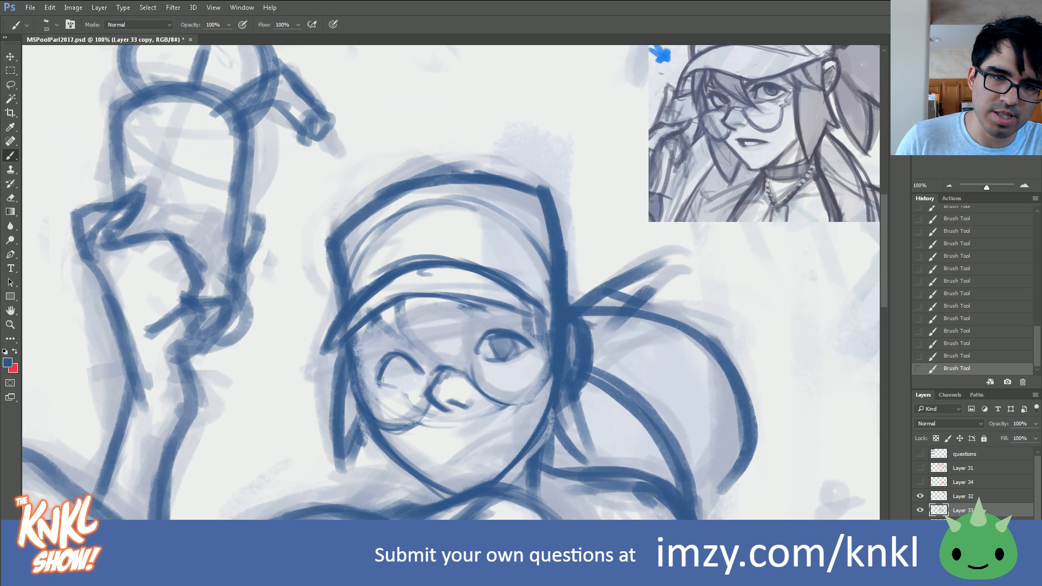
{"action": "mouse_move", "coordinate": [408, 380]}
{"action": "left_mouse_down"}
{"action": "mouse_move", "coordinate": [418, 372]}
{"action": "mouse_move", "coordinate": [391, 378]}
{"action": "mouse_move", "coordinate": [407, 376]}
{"action": "left_mouse_up"}
{"action": "key", "text": "bracketright"}
{"action": "key", "text": "bracketright"}
{"action": "key", "text": "bracketleft"}
{"action": "key", "text": "bracketleft"}
{"action": "left_click_drag", "start_coordinate": [403, 368], "coordinate": [416, 370]}
{"action": "mouse_move", "coordinate": [378, 369]}
{"action": "left_mouse_down"}
{"action": "mouse_move", "coordinate": [413, 368]}
{"action": "mouse_move", "coordinate": [399, 354]}
{"action": "mouse_move", "coordinate": [414, 369]}
{"action": "left_mouse_up"}
{"action": "left_click_drag", "start_coordinate": [484, 338], "coordinate": [471, 356]}
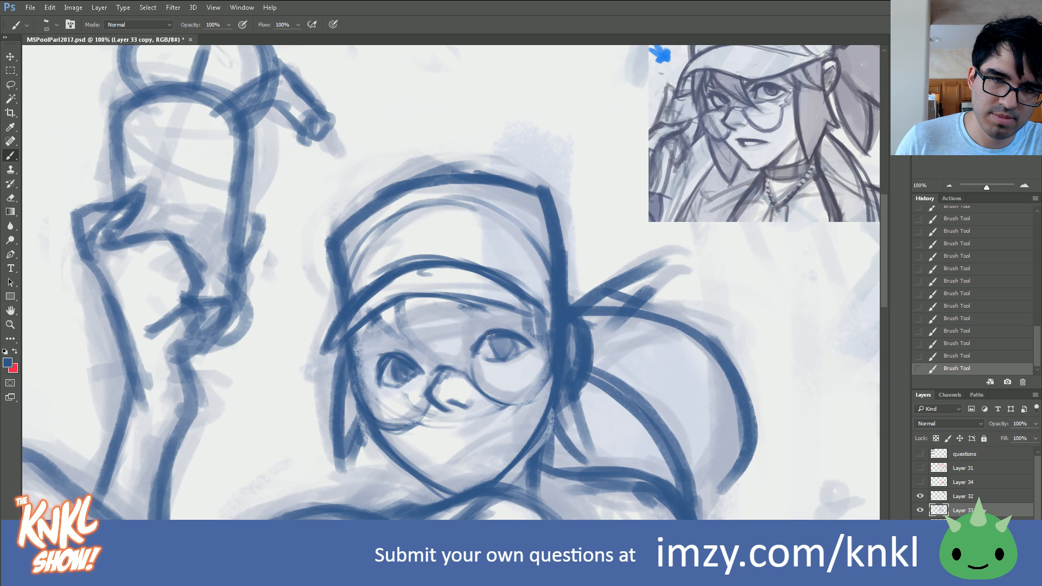
Step: Add short eyebrows above both eyes, just beneath the cap's brim
{"action": "key", "text": "bracketright"}
{"action": "key", "text": "bracketright"}
{"action": "mouse_move", "coordinate": [459, 318]}
{"action": "left_mouse_down"}
{"action": "mouse_move", "coordinate": [471, 306]}
{"action": "mouse_move", "coordinate": [505, 312]}
{"action": "left_mouse_up"}
{"action": "left_click_drag", "start_coordinate": [408, 325], "coordinate": [375, 330]}
{"action": "key", "text": "bracketleft"}
{"action": "key", "text": "bracketleft"}
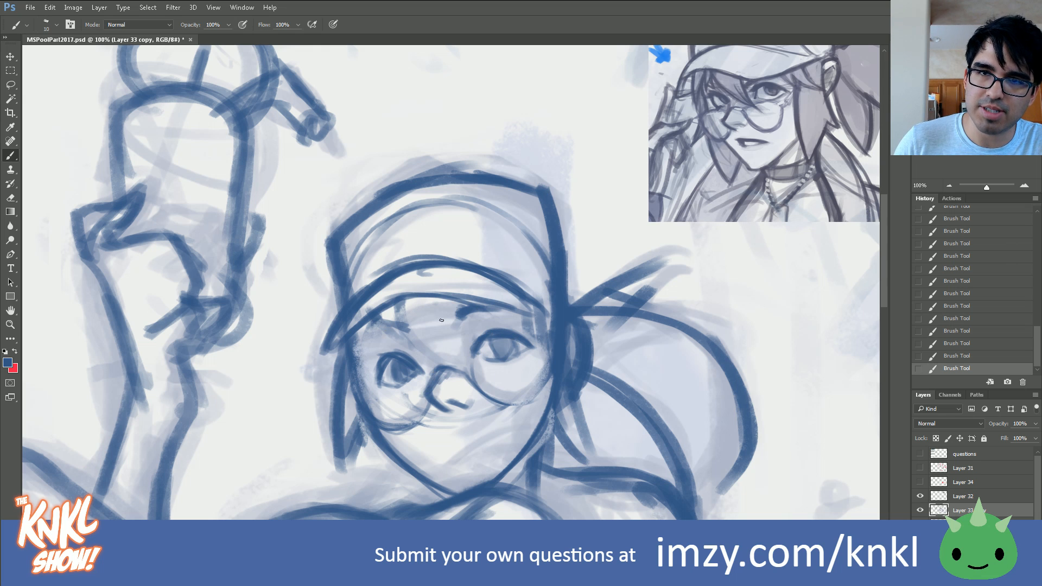
Step: Draw an open, slanted smirking mouth below the nose, with a short stroke for the lower lip
{"action": "mouse_move", "coordinate": [470, 409]}
{"action": "left_mouse_down"}
{"action": "mouse_move", "coordinate": [483, 415]}
{"action": "mouse_move", "coordinate": [478, 427]}
{"action": "left_mouse_up"}
{"action": "key", "text": "bracketright"}
{"action": "key", "text": "bracketright"}
{"action": "key", "text": "bracketleft"}
{"action": "left_click_drag", "start_coordinate": [436, 435], "coordinate": [445, 430]}
{"action": "left_click_drag", "start_coordinate": [435, 435], "coordinate": [448, 429]}
{"action": "mouse_move", "coordinate": [435, 435]}
{"action": "left_mouse_down"}
{"action": "mouse_move", "coordinate": [510, 412]}
{"action": "mouse_move", "coordinate": [500, 421]}
{"action": "left_mouse_up"}
{"action": "key", "text": "bracketleft"}
{"action": "key", "text": "bracketleft"}
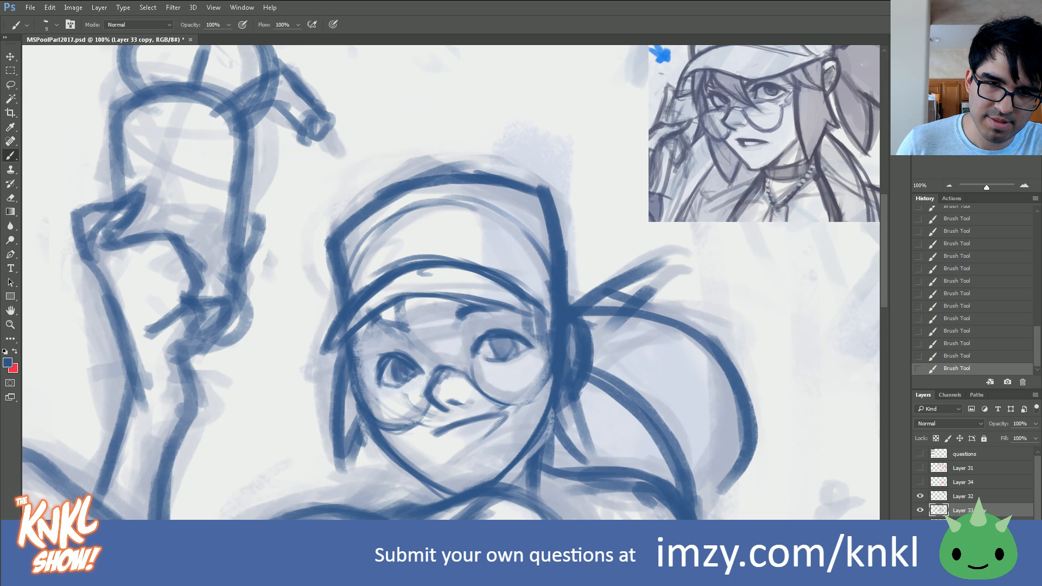
{"action": "key", "text": "bracketright"}
{"action": "left_click_drag", "start_coordinate": [432, 433], "coordinate": [449, 447]}
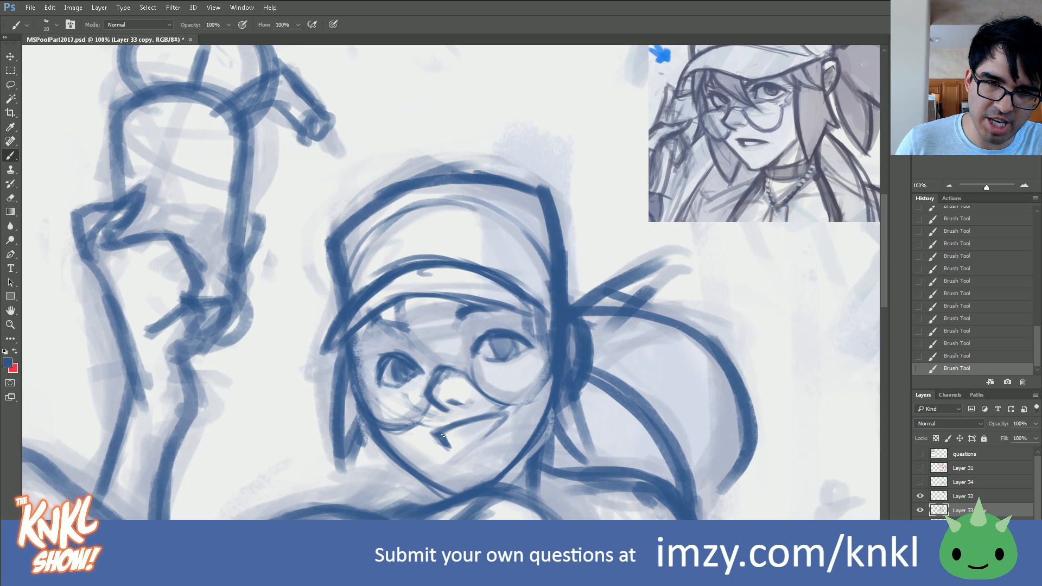
{"action": "key", "text": "bracketright"}
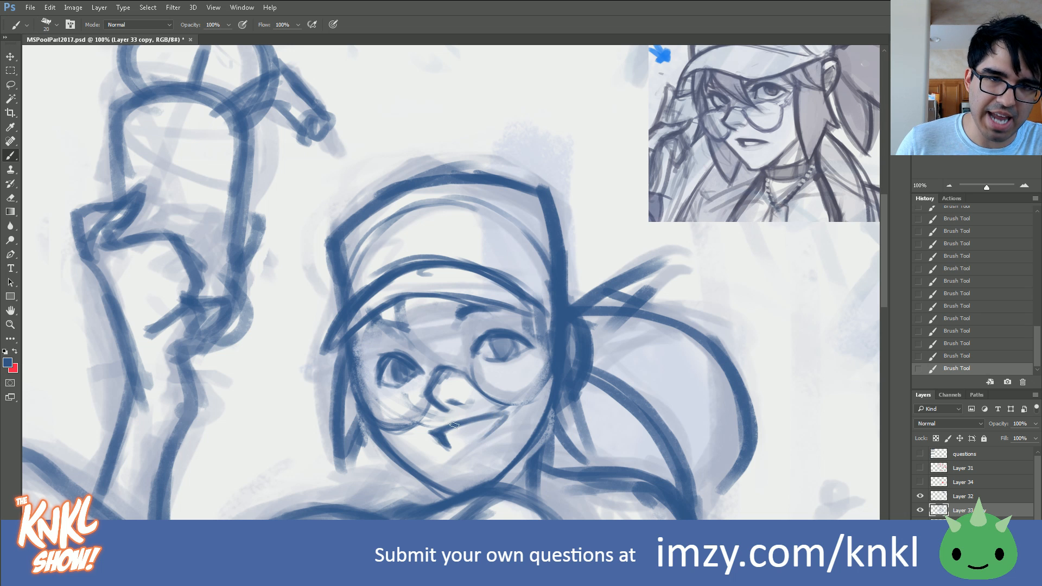
Step: Define the round glasses frames around both eyes with thin strokes, including the outer edge of the left lens
{"action": "key", "text": "bracketleft"}
{"action": "key", "text": "bracketleft"}
{"action": "mouse_move", "coordinate": [434, 375]}
{"action": "left_mouse_down"}
{"action": "mouse_move", "coordinate": [467, 369]}
{"action": "mouse_move", "coordinate": [492, 396]}
{"action": "mouse_move", "coordinate": [516, 403]}
{"action": "mouse_move", "coordinate": [545, 347]}
{"action": "mouse_move", "coordinate": [521, 354]}
{"action": "mouse_move", "coordinate": [475, 325]}
{"action": "left_mouse_up"}
{"action": "key", "text": "bracketright"}
{"action": "left_click_drag", "start_coordinate": [430, 400], "coordinate": [382, 429]}
{"action": "mouse_move", "coordinate": [355, 386]}
{"action": "left_mouse_down"}
{"action": "mouse_move", "coordinate": [397, 433]}
{"action": "mouse_move", "coordinate": [358, 416]}
{"action": "left_mouse_up"}
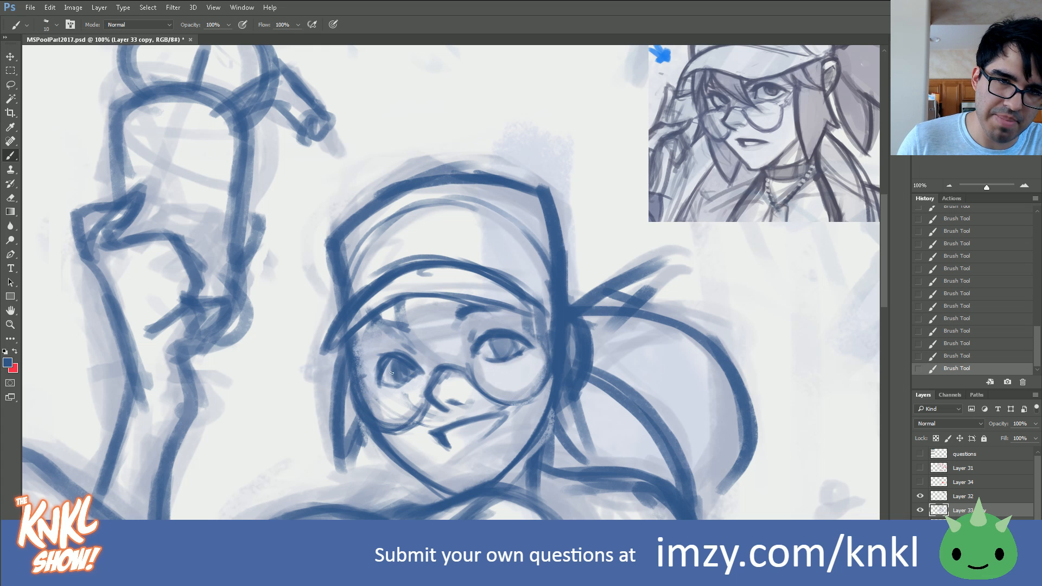
{"action": "mouse_move", "coordinate": [352, 384]}
{"action": "left_mouse_down"}
{"action": "mouse_move", "coordinate": [407, 430]}
{"action": "mouse_move", "coordinate": [360, 388]}
{"action": "left_mouse_up"}
{"action": "left_click_drag", "start_coordinate": [394, 414], "coordinate": [403, 409]}
Step: Sketch the pointed hair bangs falling from under the brim between and beside the eyes
{"action": "left_click_drag", "start_coordinate": [381, 319], "coordinate": [412, 345]}
{"action": "left_click_drag", "start_coordinate": [400, 304], "coordinate": [405, 340]}
{"action": "left_click_drag", "start_coordinate": [406, 326], "coordinate": [433, 351]}
{"action": "left_click_drag", "start_coordinate": [390, 307], "coordinate": [455, 362]}
{"action": "left_click_drag", "start_coordinate": [405, 332], "coordinate": [473, 364]}
{"action": "left_click_drag", "start_coordinate": [449, 301], "coordinate": [462, 355]}
{"action": "left_click_drag", "start_coordinate": [453, 318], "coordinate": [462, 345]}
{"action": "mouse_move", "coordinate": [401, 305]}
{"action": "left_mouse_down"}
{"action": "mouse_move", "coordinate": [405, 331]}
{"action": "mouse_move", "coordinate": [379, 331]}
{"action": "mouse_move", "coordinate": [371, 358]}
{"action": "left_mouse_up"}
{"action": "left_click_drag", "start_coordinate": [376, 321], "coordinate": [371, 338]}
{"action": "mouse_move", "coordinate": [374, 323]}
{"action": "left_mouse_down"}
{"action": "mouse_move", "coordinate": [340, 375]}
{"action": "mouse_move", "coordinate": [361, 355]}
{"action": "mouse_move", "coordinate": [347, 366]}
{"action": "mouse_move", "coordinate": [358, 331]}
{"action": "left_mouse_up"}
Step: Darken the iris of the eye on the right and add a thin strand to the bangs on the left
{"action": "key", "text": "]"}
{"action": "key", "text": "]"}
{"action": "key", "text": "]"}
{"action": "key", "text": "]"}
{"action": "key", "text": "]"}
{"action": "left_click_drag", "start_coordinate": [503, 350], "coordinate": [501, 347]}
{"action": "mouse_move", "coordinate": [493, 337]}
{"action": "left_mouse_down"}
{"action": "mouse_move", "coordinate": [512, 336]}
{"action": "mouse_move", "coordinate": [507, 347]}
{"action": "left_mouse_up"}
{"action": "key", "text": "["}
{"action": "key", "text": "["}
{"action": "key", "text": "["}
{"action": "key", "text": "["}
{"action": "key", "text": "["}
{"action": "mouse_move", "coordinate": [398, 329]}
{"action": "left_mouse_down"}
{"action": "mouse_move", "coordinate": [408, 330]}
{"action": "mouse_move", "coordinate": [362, 334]}
{"action": "left_mouse_up"}
Step: Thicken the hair strokes under the right side of the brim and trim them with the eraser
{"action": "key", "text": "]"}
{"action": "key", "text": "]"}
{"action": "key", "text": "]"}
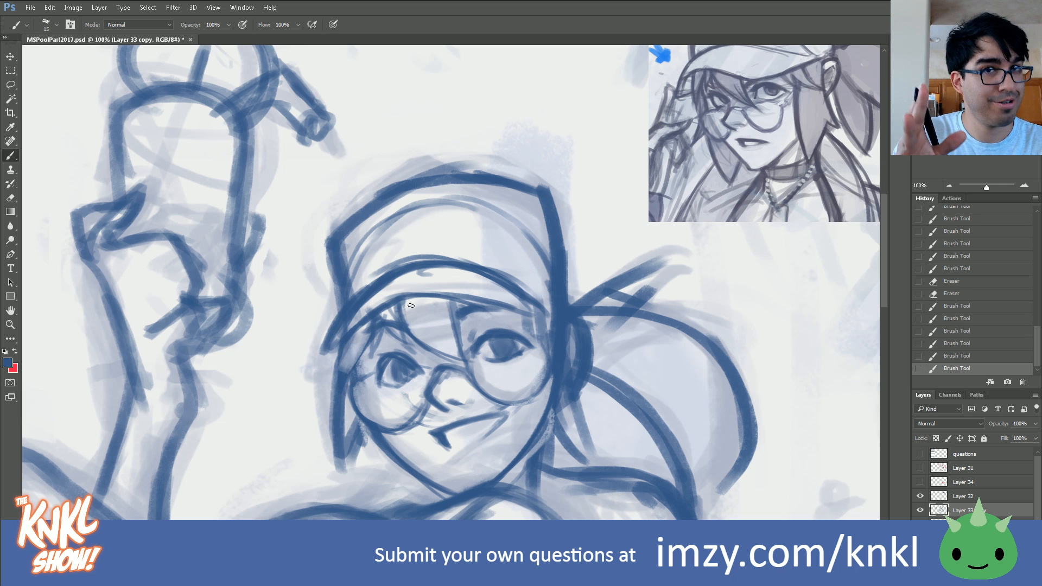
{"action": "key", "text": "]"}
{"action": "left_click_drag", "start_coordinate": [480, 312], "coordinate": [545, 339]}
{"action": "left_click_drag", "start_coordinate": [491, 311], "coordinate": [552, 347]}
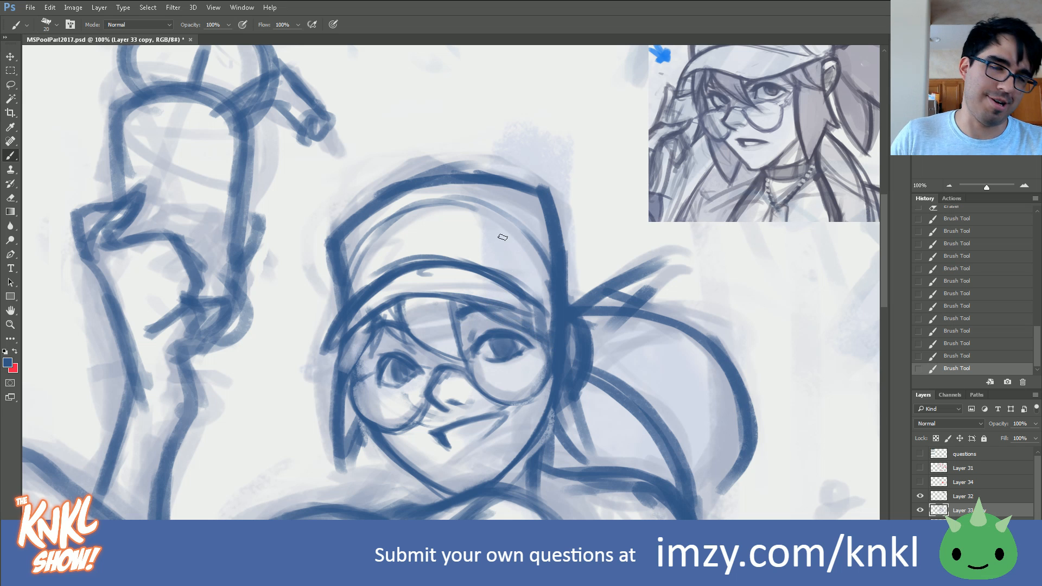
{"action": "mouse_move", "coordinate": [548, 339]}
{"action": "left_mouse_down"}
{"action": "mouse_move", "coordinate": [524, 305]}
{"action": "mouse_move", "coordinate": [539, 330]}
{"action": "mouse_move", "coordinate": [497, 308]}
{"action": "left_mouse_up"}
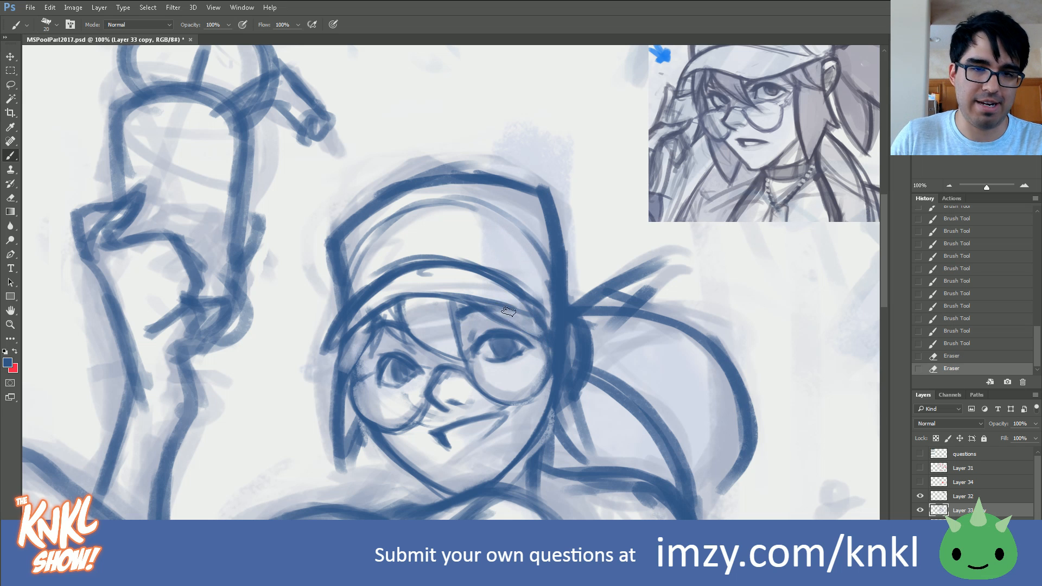
Step: Draw the hair strands sweeping down from the brim along the left side of the face
{"action": "key", "text": "bracketleft"}
{"action": "key", "text": "bracketleft"}
{"action": "left_click_drag", "start_coordinate": [370, 343], "coordinate": [347, 373]}
{"action": "left_click_drag", "start_coordinate": [379, 333], "coordinate": [330, 391]}
{"action": "left_click_drag", "start_coordinate": [346, 343], "coordinate": [335, 378]}
{"action": "left_click_drag", "start_coordinate": [343, 347], "coordinate": [333, 380]}
Step: Draw the long side lock down the right side of the face and the pointed hair tips behind the ear
{"action": "left_click_drag", "start_coordinate": [497, 314], "coordinate": [535, 334]}
{"action": "mouse_move", "coordinate": [524, 304]}
{"action": "left_mouse_down"}
{"action": "mouse_move", "coordinate": [553, 346]}
{"action": "mouse_move", "coordinate": [540, 370]}
{"action": "mouse_move", "coordinate": [548, 402]}
{"action": "left_mouse_up"}
{"action": "key", "text": "bracketleft"}
{"action": "left_click_drag", "start_coordinate": [553, 406], "coordinate": [596, 465]}
{"action": "key", "text": "bracketright"}
{"action": "left_click_drag", "start_coordinate": [581, 405], "coordinate": [608, 421]}
{"action": "left_click_drag", "start_coordinate": [590, 381], "coordinate": [608, 420]}
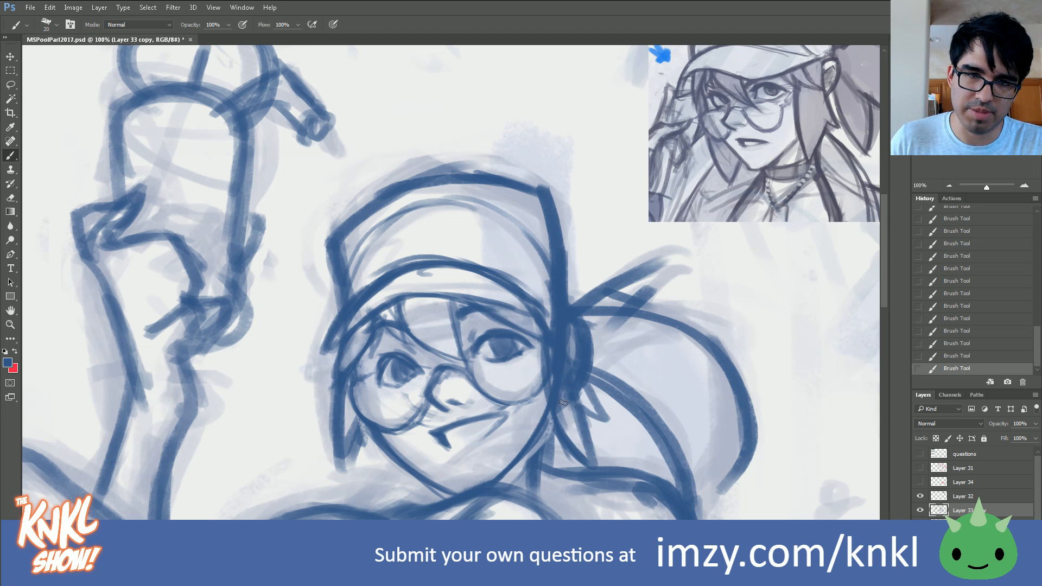
Step: Erase the heavy lines inside the right side lock and draw a pointed hair lock beside the left jaw
{"action": "mouse_move", "coordinate": [567, 342]}
{"action": "left_mouse_down"}
{"action": "mouse_move", "coordinate": [588, 442]}
{"action": "mouse_move", "coordinate": [565, 440]}
{"action": "left_mouse_up"}
{"action": "left_click_drag", "start_coordinate": [559, 374], "coordinate": [564, 416]}
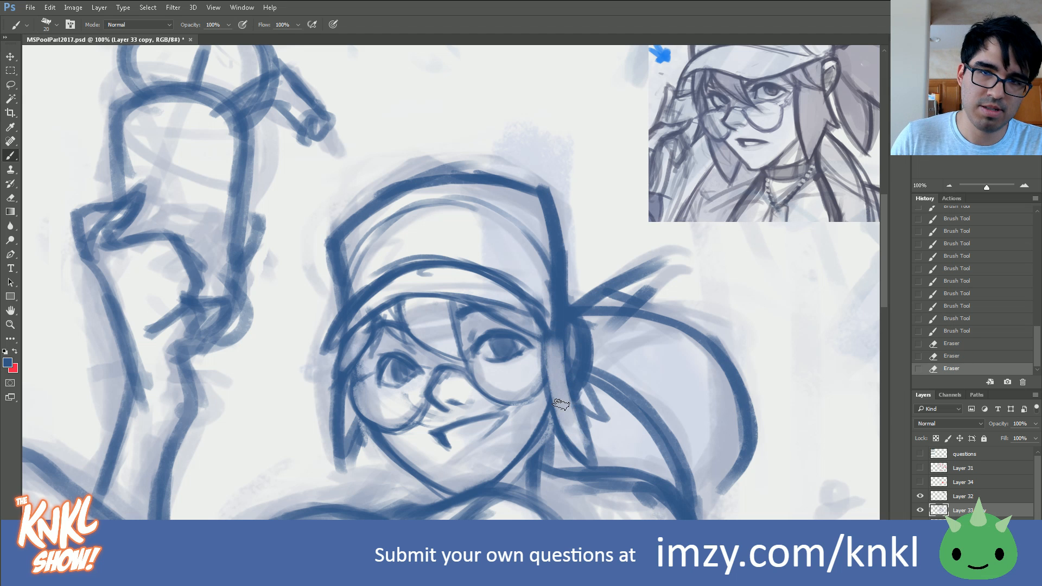
{"action": "left_click_drag", "start_coordinate": [402, 465], "coordinate": [383, 504]}
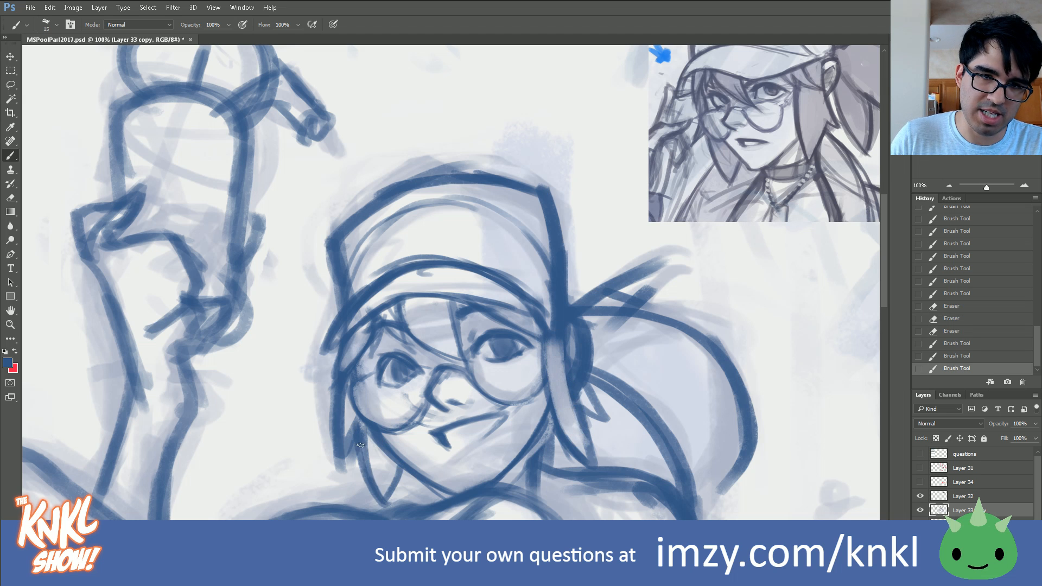
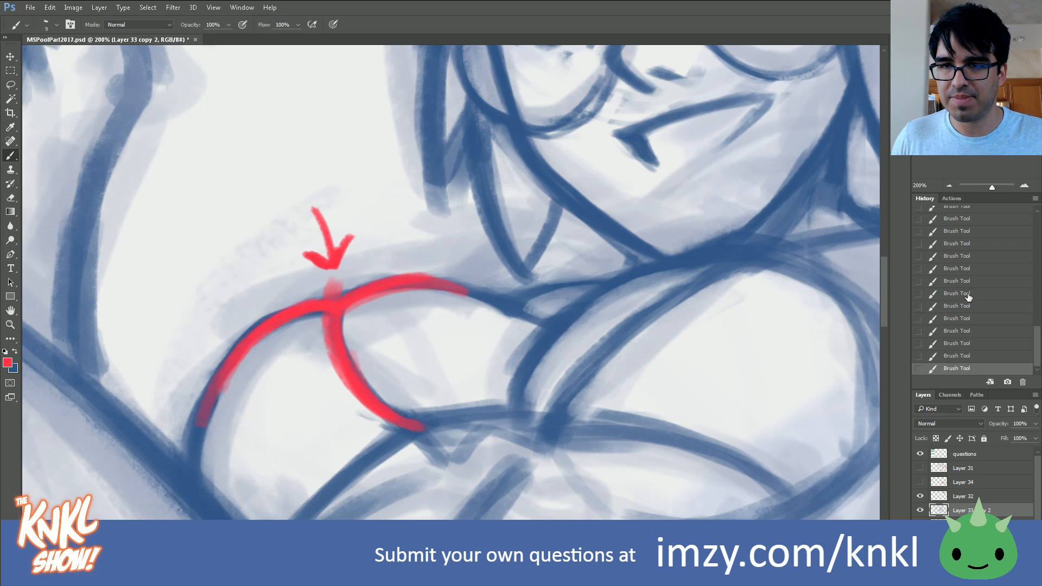
Step: Revert the canvas to the state before the red demonstration strokes and swap the foreground colour back to blue
{"action": "left_click", "coordinate": [1010, 280]}
{"action": "scroll", "coordinate": [1033, 342], "scroll_direction": "up", "scroll_amount": 2}
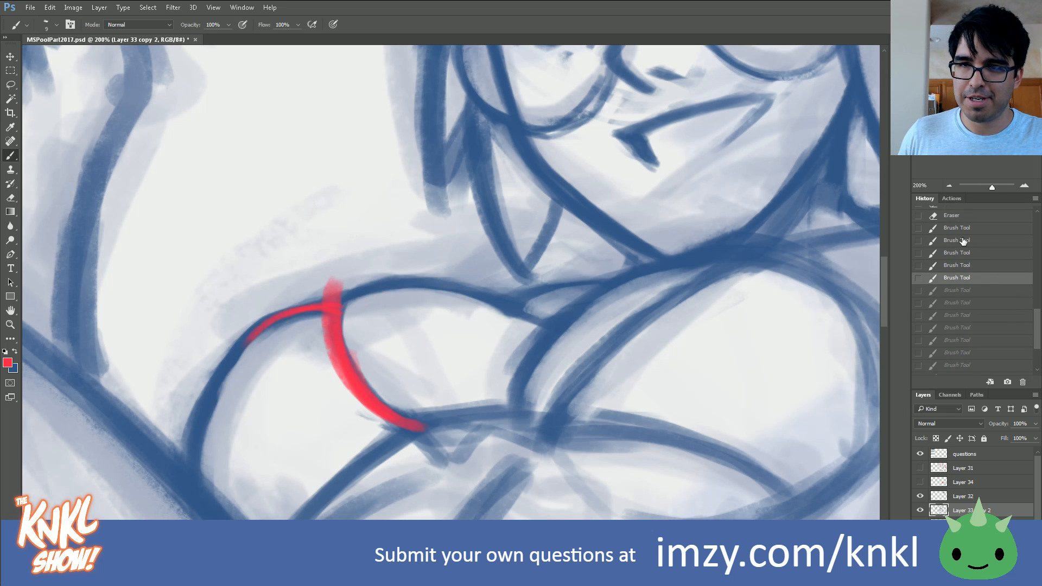
{"action": "left_click", "coordinate": [957, 215]}
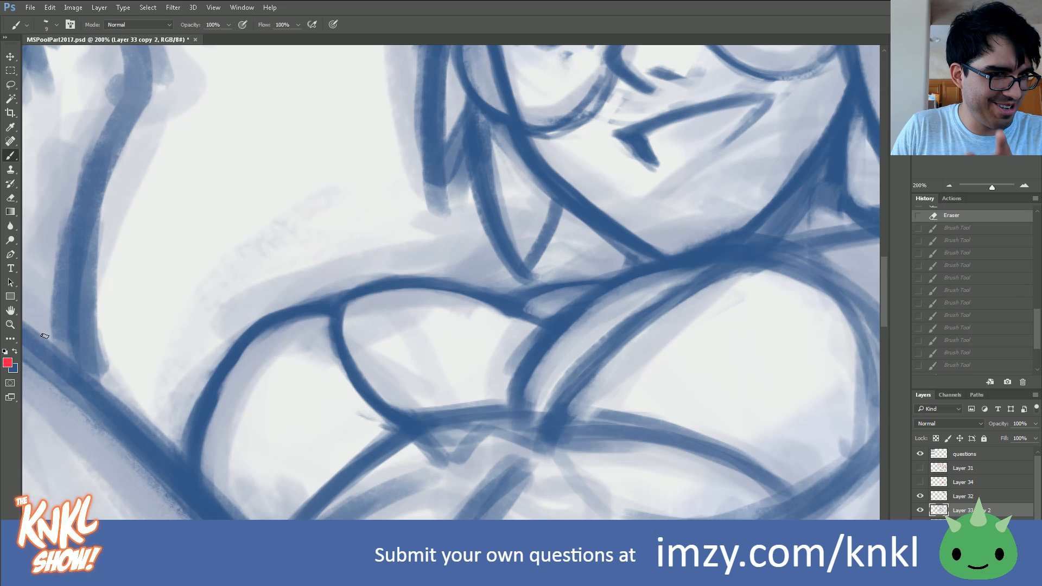
{"action": "left_click", "coordinate": [17, 350]}
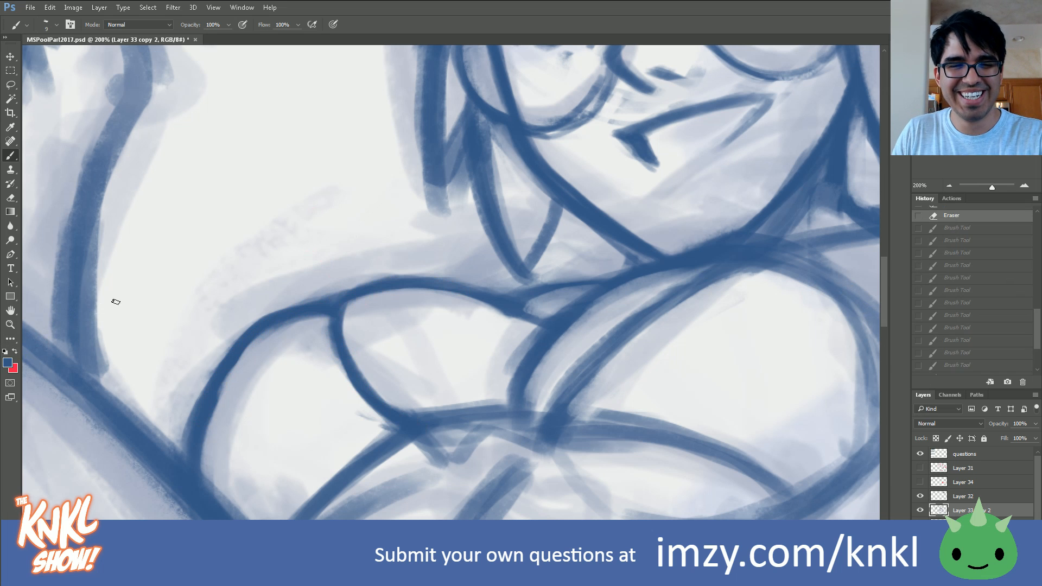
Step: Clean up the junction of the chest lines and redraw the bikini strap's edge between the cups up toward the neck
{"action": "left_click_drag", "start_coordinate": [474, 305], "coordinate": [518, 318]}
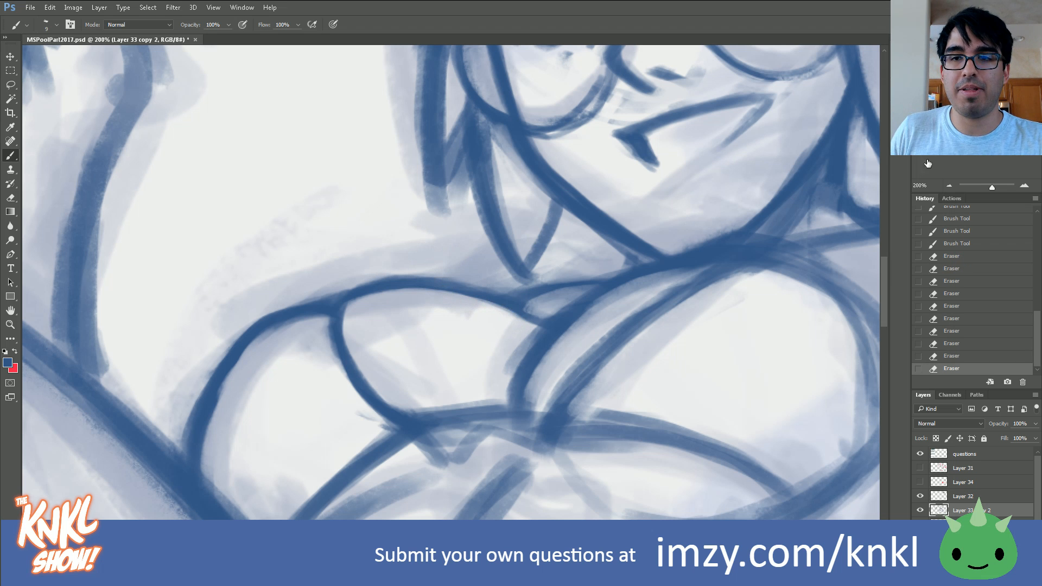
{"action": "left_click_drag", "start_coordinate": [971, 117], "coordinate": [973, 117]}
{"action": "left_click", "coordinate": [949, 185]}
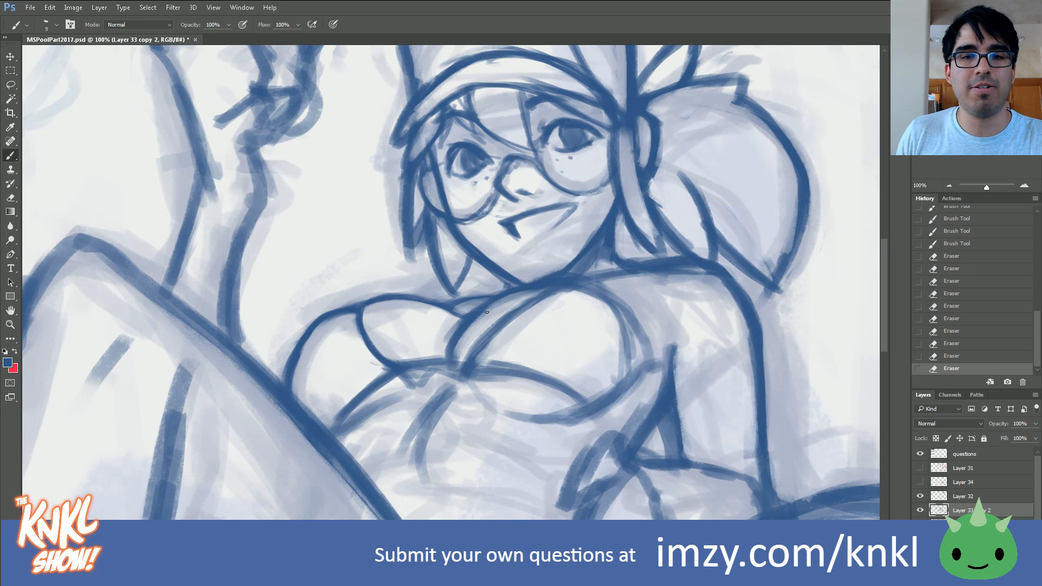
{"action": "left_click_drag", "start_coordinate": [456, 342], "coordinate": [485, 316]}
{"action": "left_click_drag", "start_coordinate": [465, 331], "coordinate": [516, 298]}
{"action": "left_click_drag", "start_coordinate": [479, 357], "coordinate": [553, 297]}
{"action": "left_click_drag", "start_coordinate": [487, 338], "coordinate": [567, 290]}
{"action": "left_click_drag", "start_coordinate": [466, 361], "coordinate": [539, 292]}
{"action": "mouse_move", "coordinate": [486, 326]}
{"action": "left_mouse_down"}
{"action": "mouse_move", "coordinate": [548, 288]}
{"action": "mouse_move", "coordinate": [545, 301]}
{"action": "left_mouse_up"}
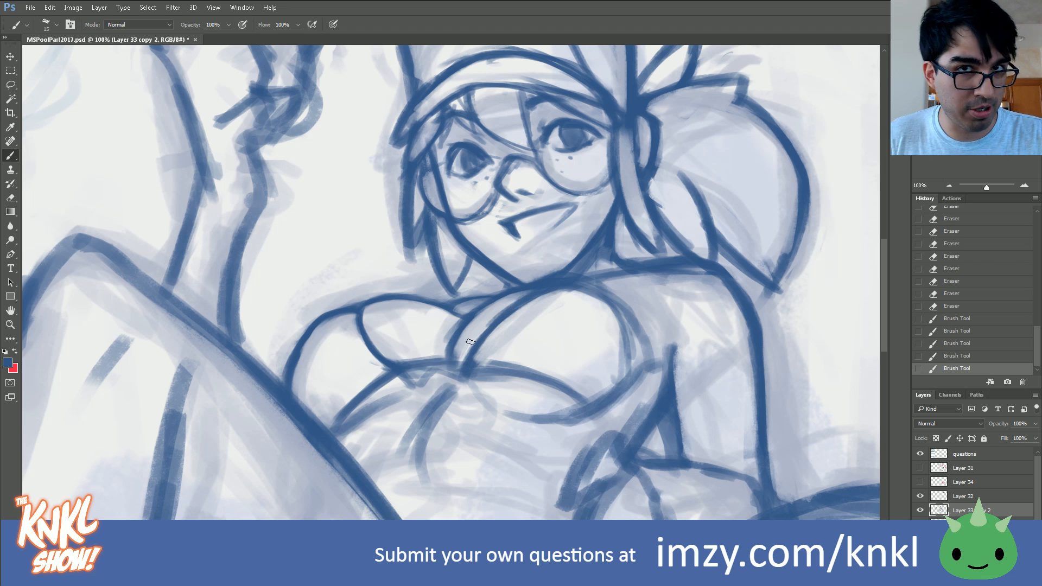
Step: Trim the heavy strokes along the central strap and the inner edge of the right cup with the eraser
{"action": "key", "text": "e"}
{"action": "left_click_drag", "start_coordinate": [477, 305], "coordinate": [456, 312]}
{"action": "key", "text": "b"}
{"action": "mouse_move", "coordinate": [455, 326]}
{"action": "left_mouse_down"}
{"action": "mouse_move", "coordinate": [446, 355]}
{"action": "mouse_move", "coordinate": [452, 331]}
{"action": "left_mouse_up"}
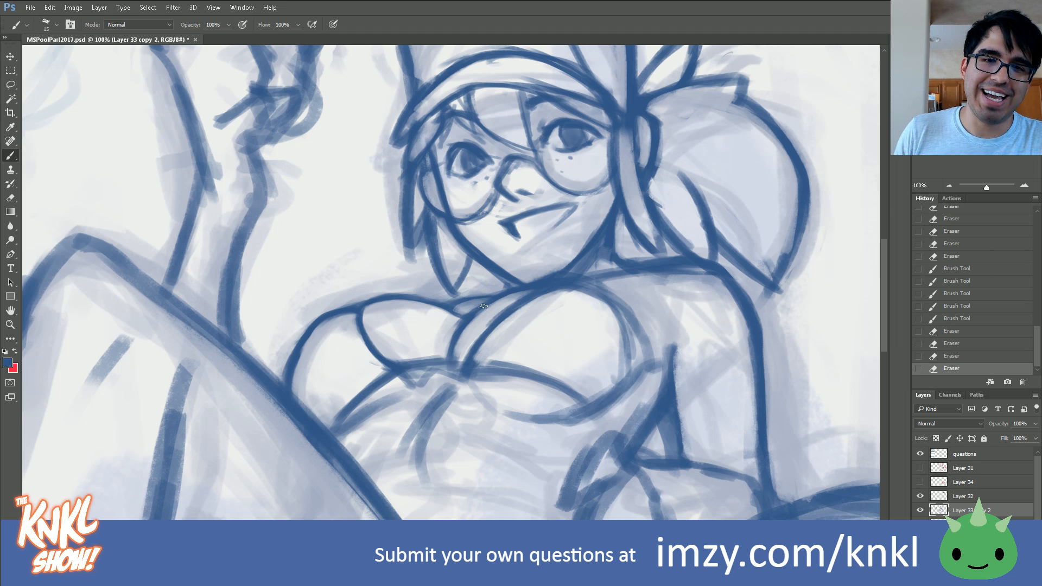
{"action": "mouse_move", "coordinate": [480, 358]}
{"action": "left_mouse_down"}
{"action": "mouse_move", "coordinate": [531, 303]}
{"action": "mouse_move", "coordinate": [570, 292]}
{"action": "left_mouse_up"}
{"action": "mouse_move", "coordinate": [534, 300]}
{"action": "left_mouse_down"}
{"action": "mouse_move", "coordinate": [587, 304]}
{"action": "mouse_move", "coordinate": [546, 299]}
{"action": "left_mouse_up"}
{"action": "left_click_drag", "start_coordinate": [544, 299], "coordinate": [556, 295]}
{"action": "left_click_drag", "start_coordinate": [467, 334], "coordinate": [493, 310]}
{"action": "left_click_drag", "start_coordinate": [466, 328], "coordinate": [526, 300]}
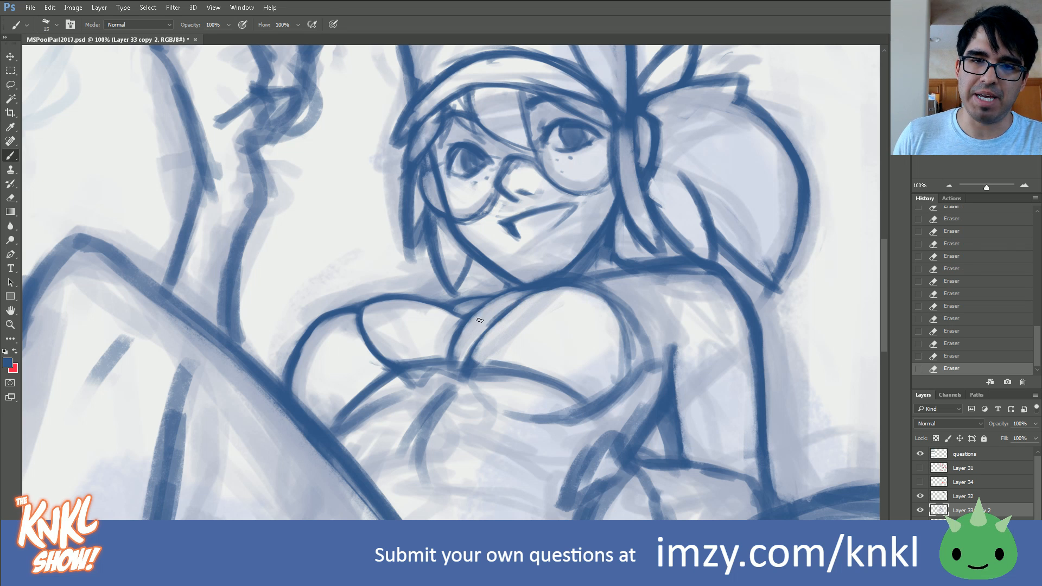
Step: Redraw both edges of the central strap, curving from between the cups up to the chin
{"action": "left_click_drag", "start_coordinate": [459, 332], "coordinate": [484, 308]}
{"action": "left_click_drag", "start_coordinate": [476, 315], "coordinate": [517, 287]}
{"action": "left_click_drag", "start_coordinate": [494, 296], "coordinate": [508, 288]}
{"action": "left_click_drag", "start_coordinate": [539, 289], "coordinate": [558, 289]}
{"action": "key", "text": "bracketleft"}
{"action": "left_click_drag", "start_coordinate": [466, 362], "coordinate": [531, 298]}
{"action": "left_click_drag", "start_coordinate": [484, 326], "coordinate": [531, 293]}
Step: Draw the right cup's lower edge and its outer side line running down to meet at the side of the torso
{"action": "key", "text": "bracketright"}
{"action": "mouse_move", "coordinate": [466, 365]}
{"action": "left_mouse_down"}
{"action": "mouse_move", "coordinate": [527, 375]}
{"action": "mouse_move", "coordinate": [520, 370]}
{"action": "mouse_move", "coordinate": [595, 408]}
{"action": "left_mouse_up"}
{"action": "key", "text": "bracketleft"}
{"action": "key", "text": "bracketleft"}
{"action": "key", "text": "bracketleft"}
{"action": "key", "text": "bracketleft"}
{"action": "left_click_drag", "start_coordinate": [630, 332], "coordinate": [624, 396]}
{"action": "left_click_drag", "start_coordinate": [630, 353], "coordinate": [624, 432]}
{"action": "left_click_drag", "start_coordinate": [630, 391], "coordinate": [618, 435]}
{"action": "key", "text": "bracketright"}
{"action": "key", "text": "bracketright"}
{"action": "mouse_move", "coordinate": [594, 415]}
{"action": "left_mouse_down"}
{"action": "mouse_move", "coordinate": [618, 435]}
{"action": "mouse_move", "coordinate": [609, 432]}
{"action": "left_mouse_up"}
{"action": "mouse_move", "coordinate": [595, 416]}
{"action": "left_mouse_down"}
{"action": "mouse_move", "coordinate": [608, 437]}
{"action": "mouse_move", "coordinate": [623, 431]}
{"action": "left_mouse_up"}
Step: Draw the right cup's upper outer curve and the strap line rising from it toward the neck
{"action": "left_click_drag", "start_coordinate": [612, 313], "coordinate": [627, 339]}
{"action": "left_click_drag", "start_coordinate": [624, 352], "coordinate": [591, 293]}
{"action": "mouse_move", "coordinate": [624, 324]}
{"action": "left_mouse_down"}
{"action": "mouse_move", "coordinate": [610, 283]}
{"action": "mouse_move", "coordinate": [579, 281]}
{"action": "mouse_move", "coordinate": [613, 264]}
{"action": "left_mouse_up"}
{"action": "left_click_drag", "start_coordinate": [617, 266], "coordinate": [597, 283]}
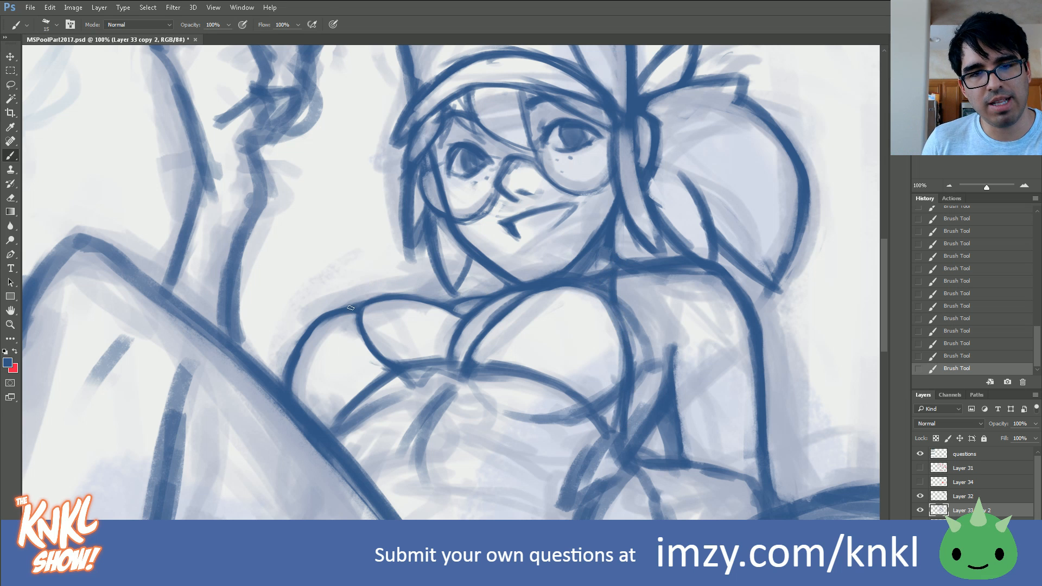
Step: Draw the straight upper chest line from the left shoulder to the chin and rework the left cup's inner curve
{"action": "left_click_drag", "start_coordinate": [401, 300], "coordinate": [502, 289]}
{"action": "left_click_drag", "start_coordinate": [397, 300], "coordinate": [340, 317]}
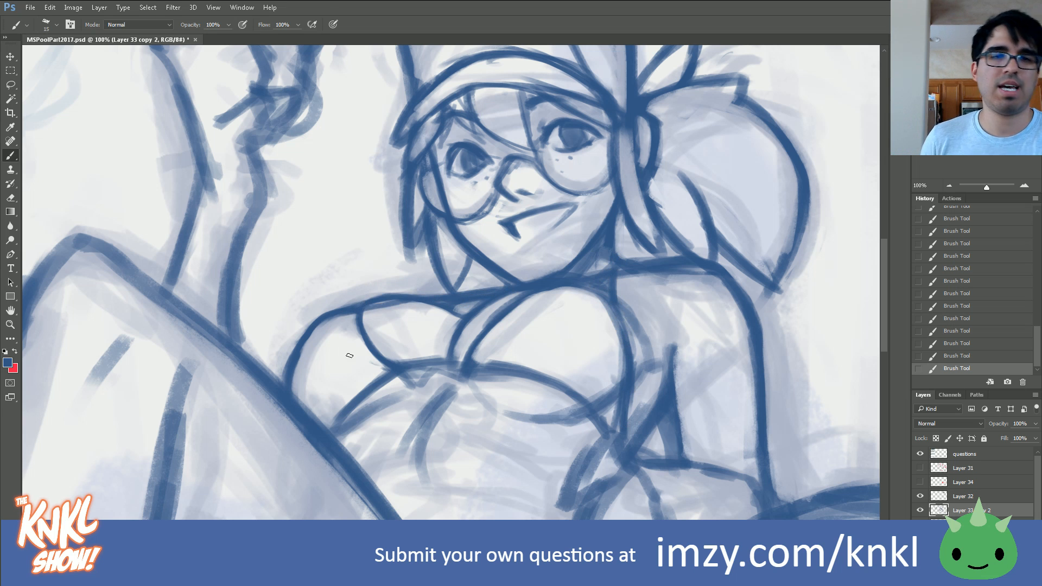
{"action": "left_click", "coordinate": [948, 331]}
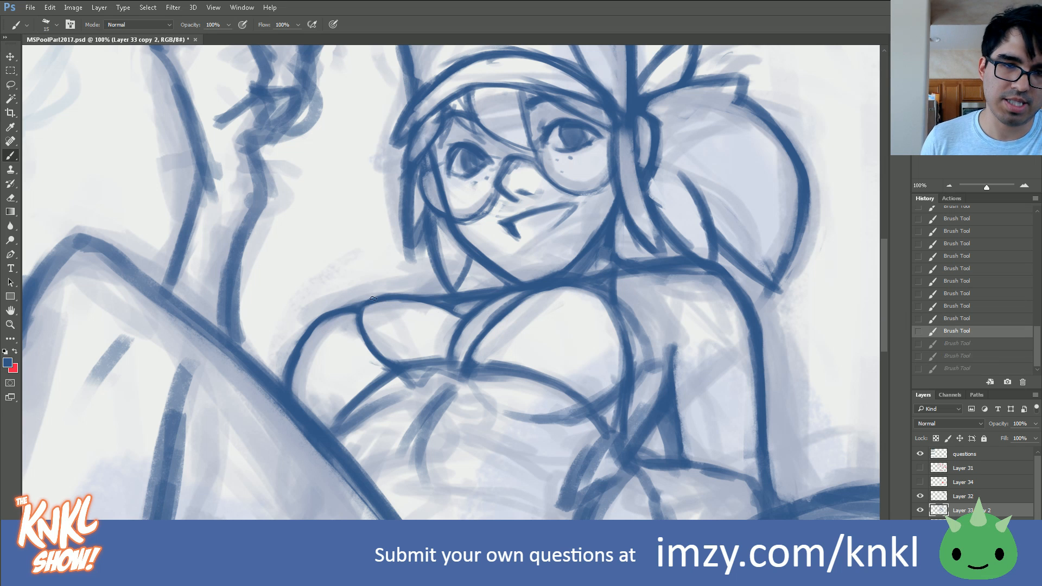
{"action": "left_click_drag", "start_coordinate": [359, 320], "coordinate": [368, 339]}
{"action": "left_click_drag", "start_coordinate": [360, 323], "coordinate": [384, 357]}
{"action": "left_click_drag", "start_coordinate": [348, 310], "coordinate": [436, 297]}
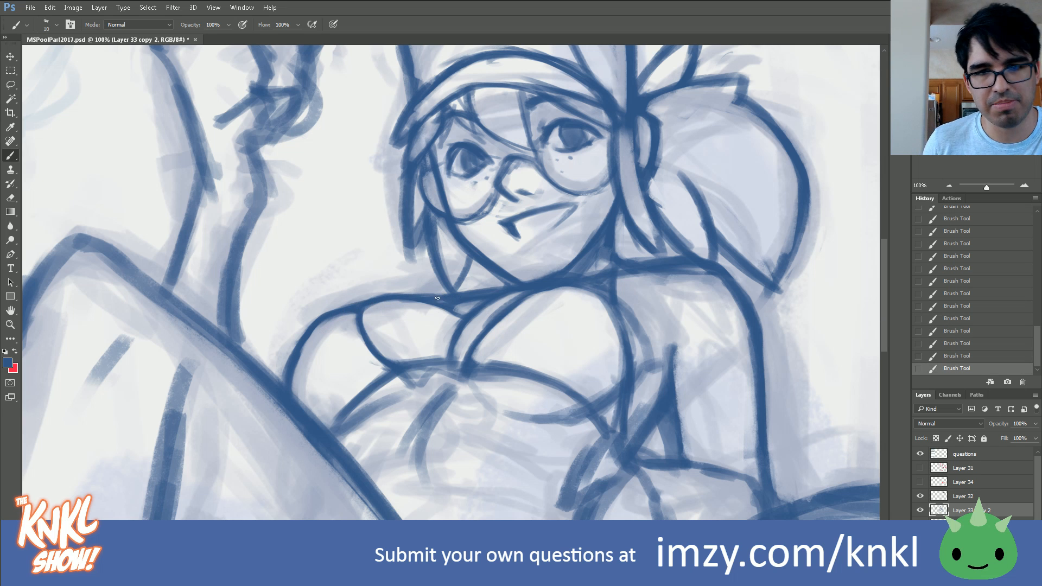
{"action": "left_click_drag", "start_coordinate": [363, 304], "coordinate": [386, 300]}
{"action": "left_click_drag", "start_coordinate": [346, 307], "coordinate": [459, 297]}
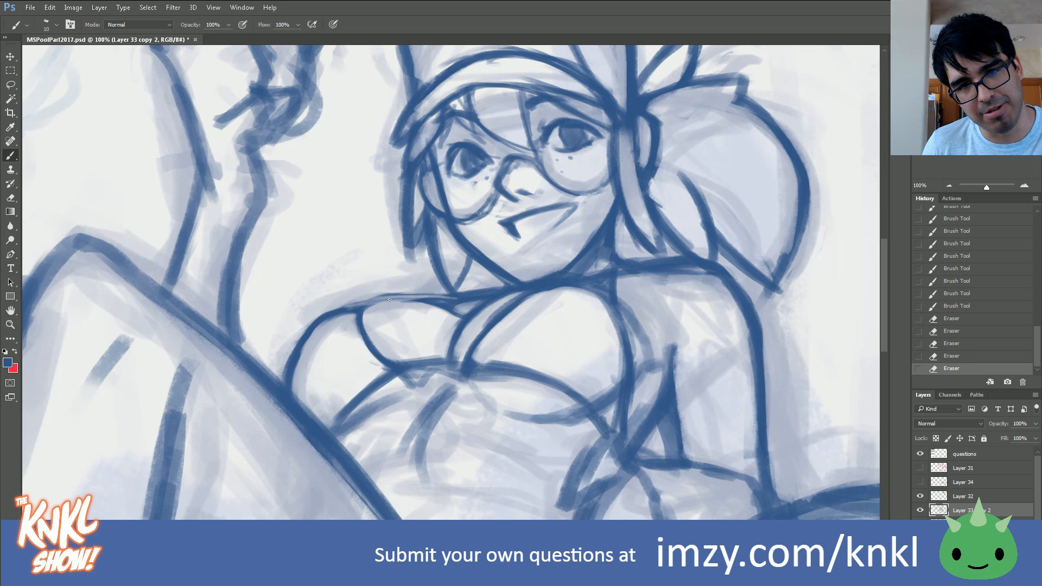
{"action": "left_click_drag", "start_coordinate": [390, 299], "coordinate": [460, 297]}
{"action": "left_click", "coordinate": [953, 330]}
{"action": "left_click", "coordinate": [961, 296]}
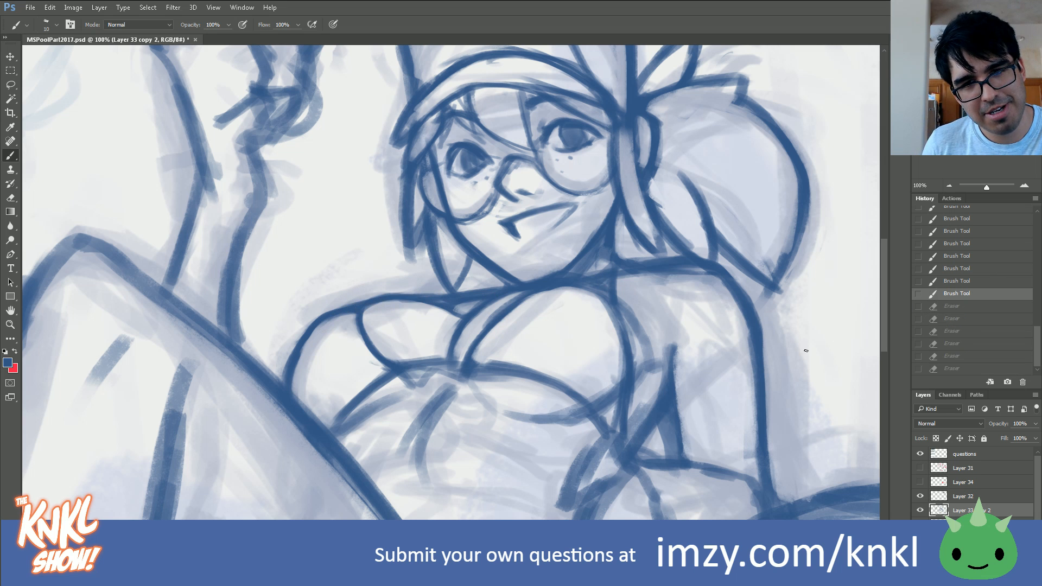
Step: Refine the upper chest line from the left shoulder to the neck and trim the strokes around the neck strap
{"action": "left_click_drag", "start_coordinate": [357, 305], "coordinate": [490, 294]}
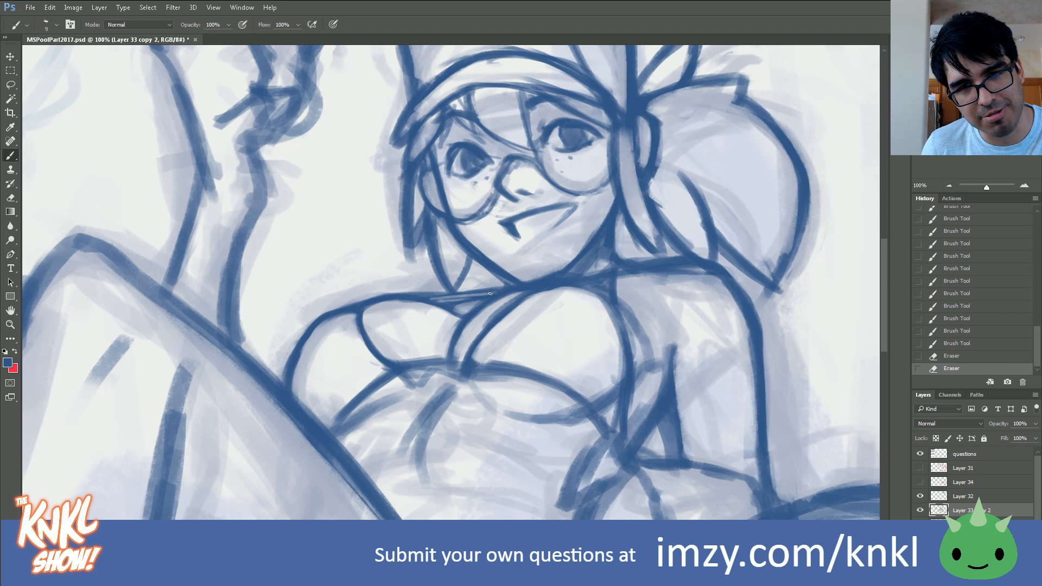
{"action": "left_click_drag", "start_coordinate": [607, 282], "coordinate": [613, 271]}
{"action": "mouse_move", "coordinate": [602, 285]}
{"action": "left_mouse_down"}
{"action": "mouse_move", "coordinate": [615, 307]}
{"action": "mouse_move", "coordinate": [596, 286]}
{"action": "mouse_move", "coordinate": [621, 330]}
{"action": "mouse_move", "coordinate": [602, 298]}
{"action": "mouse_move", "coordinate": [623, 328]}
{"action": "mouse_move", "coordinate": [615, 305]}
{"action": "mouse_move", "coordinate": [555, 293]}
{"action": "left_mouse_up"}
Step: Erase the stray strokes inside the right cup, along the central strap and beside the neck with a larger eraser
{"action": "key", "text": "bracketright"}
{"action": "key", "text": "bracketright"}
{"action": "left_click_drag", "start_coordinate": [473, 362], "coordinate": [495, 325]}
{"action": "mouse_move", "coordinate": [471, 354]}
{"action": "left_mouse_down"}
{"action": "mouse_move", "coordinate": [520, 298]}
{"action": "mouse_move", "coordinate": [504, 312]}
{"action": "left_mouse_up"}
{"action": "left_click_drag", "start_coordinate": [483, 330], "coordinate": [522, 297]}
{"action": "mouse_move", "coordinate": [481, 345]}
{"action": "left_mouse_down"}
{"action": "mouse_move", "coordinate": [530, 298]}
{"action": "mouse_move", "coordinate": [537, 303]}
{"action": "left_mouse_up"}
{"action": "mouse_move", "coordinate": [498, 319]}
{"action": "left_mouse_down"}
{"action": "mouse_move", "coordinate": [518, 304]}
{"action": "mouse_move", "coordinate": [593, 302]}
{"action": "left_mouse_up"}
{"action": "left_click_drag", "start_coordinate": [550, 274], "coordinate": [597, 228]}
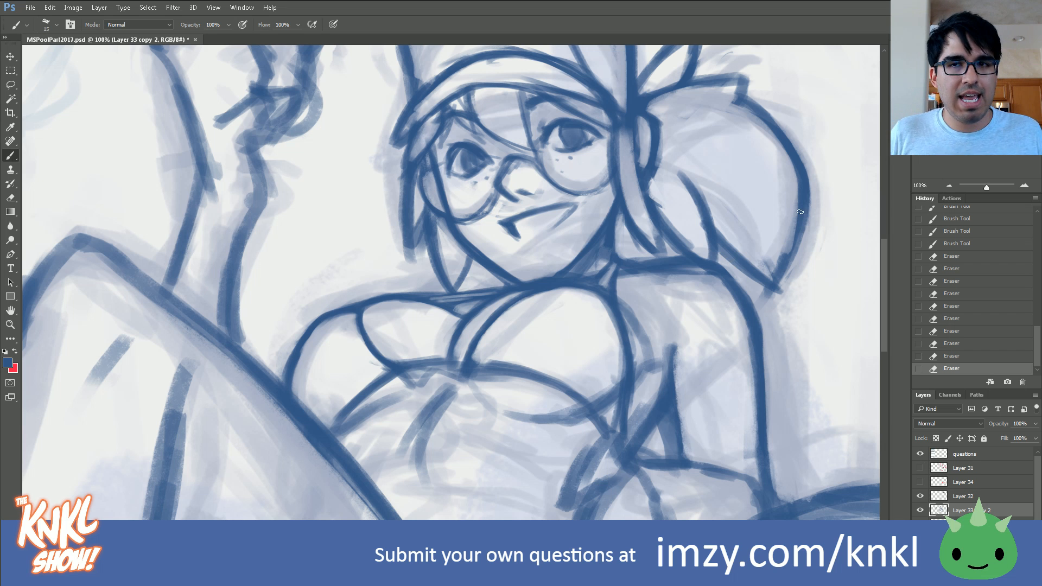
Step: Erase the heavy line along the lower edge of the right cup toward the middle of the chest
{"action": "left_click_drag", "start_coordinate": [434, 303], "coordinate": [503, 258]}
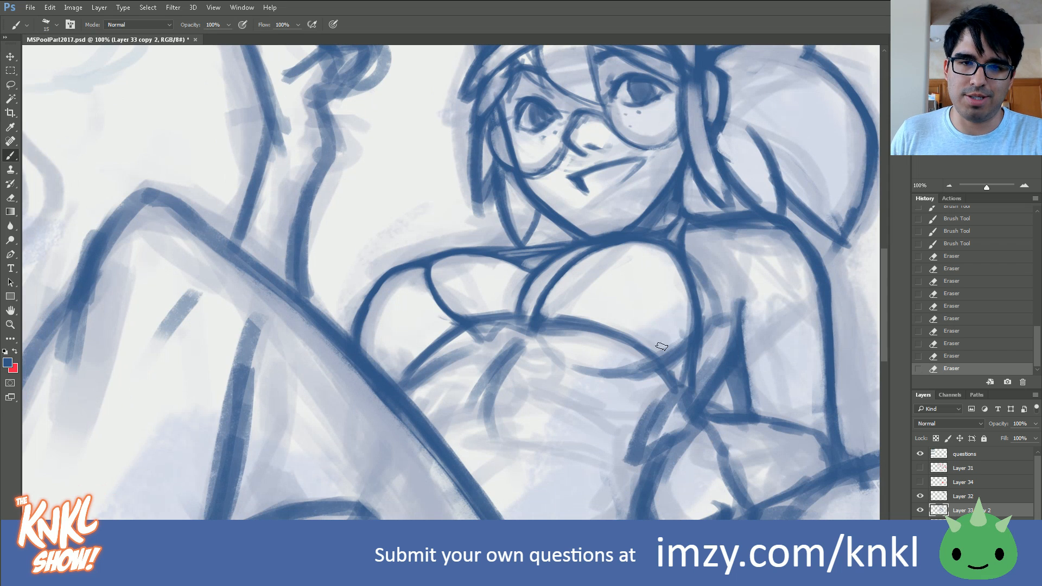
{"action": "left_click_drag", "start_coordinate": [595, 340], "coordinate": [579, 337]}
{"action": "left_click_drag", "start_coordinate": [581, 337], "coordinate": [546, 337]}
{"action": "mouse_move", "coordinate": [616, 324]}
{"action": "left_mouse_down"}
{"action": "mouse_move", "coordinate": [538, 315]}
{"action": "mouse_move", "coordinate": [527, 332]}
{"action": "left_mouse_up"}
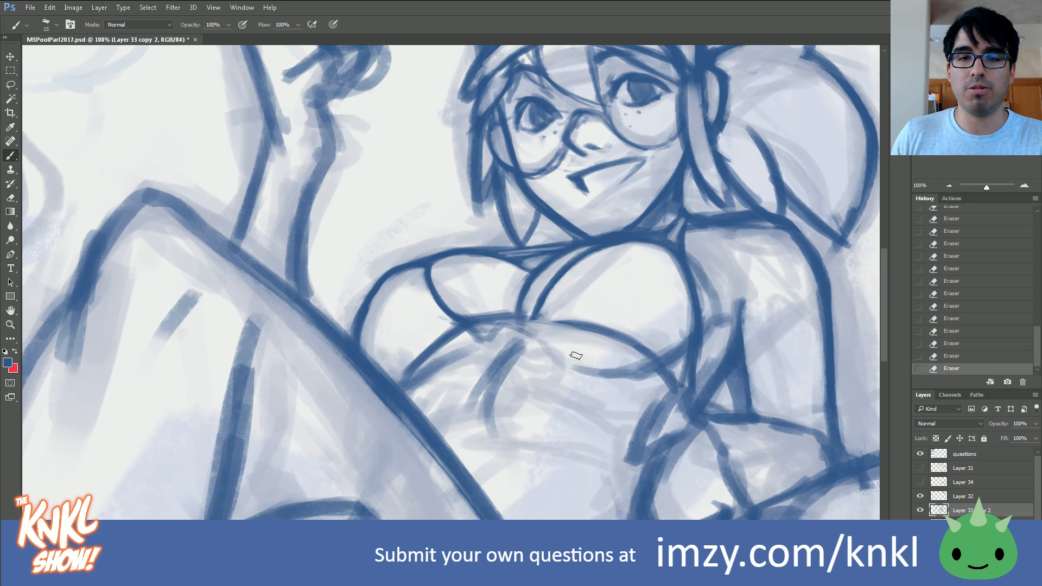
Step: Redraw a cleaner lower bikini edge from under the right cup across the middle to the left cup
{"action": "key", "text": "b"}
{"action": "left_click_drag", "start_coordinate": [613, 328], "coordinate": [565, 321]}
{"action": "left_click_drag", "start_coordinate": [559, 324], "coordinate": [537, 321]}
{"action": "left_click_drag", "start_coordinate": [569, 323], "coordinate": [497, 315]}
{"action": "key", "text": "["}
{"action": "mouse_move", "coordinate": [534, 318]}
{"action": "left_mouse_down"}
{"action": "mouse_move", "coordinate": [467, 323]}
{"action": "mouse_move", "coordinate": [474, 317]}
{"action": "left_mouse_up"}
{"action": "left_click_drag", "start_coordinate": [529, 315], "coordinate": [517, 314]}
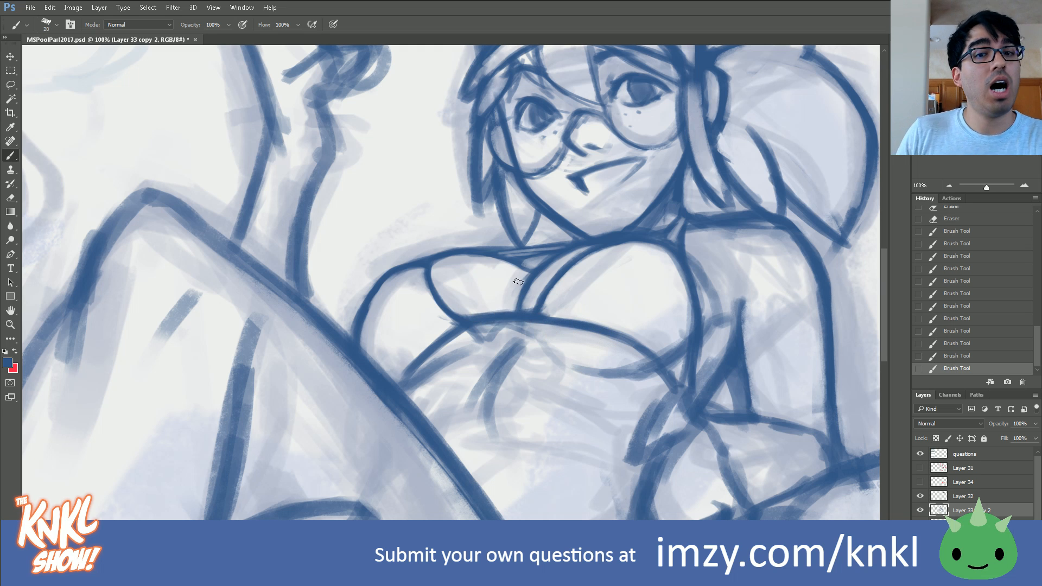
Step: Erase the inside of the thick line joining the two cups so it forms a narrow band
{"action": "left_click_drag", "start_coordinate": [491, 303], "coordinate": [537, 314]}
{"action": "left_click_drag", "start_coordinate": [553, 313], "coordinate": [535, 314]}
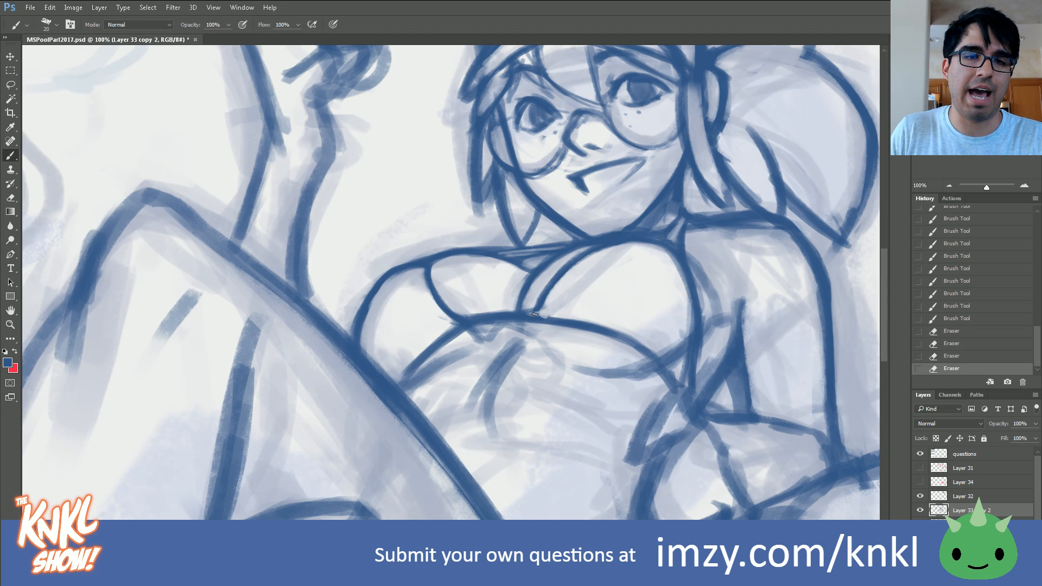
{"action": "left_click_drag", "start_coordinate": [464, 320], "coordinate": [486, 318]}
{"action": "mouse_move", "coordinate": [468, 320]}
{"action": "left_mouse_down"}
{"action": "mouse_move", "coordinate": [451, 320]}
{"action": "mouse_move", "coordinate": [527, 315]}
{"action": "mouse_move", "coordinate": [477, 319]}
{"action": "left_mouse_up"}
{"action": "left_click_drag", "start_coordinate": [523, 314], "coordinate": [462, 321]}
{"action": "left_click_drag", "start_coordinate": [510, 315], "coordinate": [452, 322]}
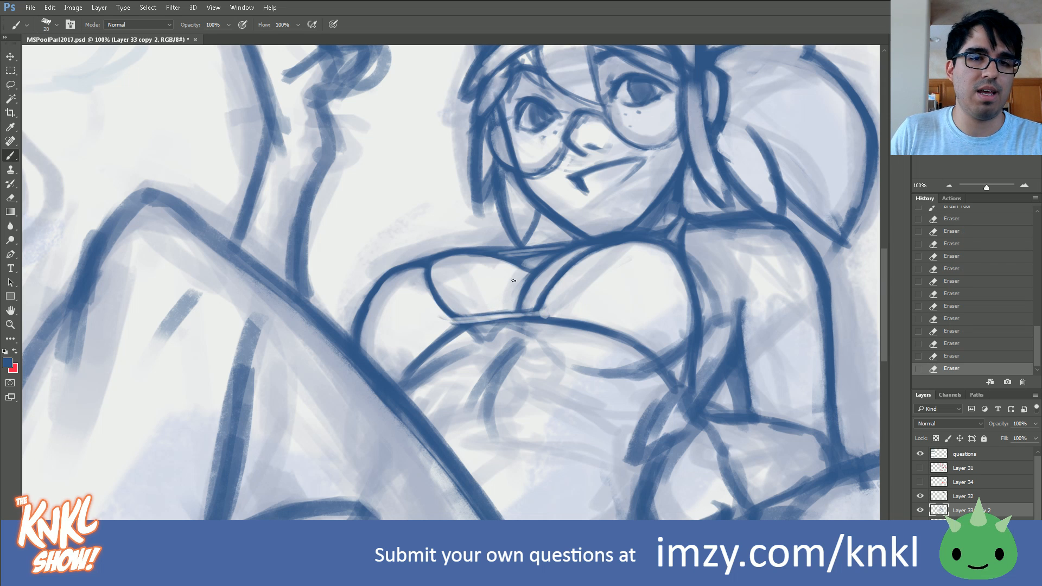
Step: Draw the upper and lower edges of the narrow band joining the two cups
{"action": "left_click_drag", "start_coordinate": [535, 308], "coordinate": [457, 315]}
{"action": "key", "text": "bracketright"}
{"action": "key", "text": "bracketright"}
{"action": "key", "text": "bracketleft"}
{"action": "left_click_drag", "start_coordinate": [474, 315], "coordinate": [448, 327]}
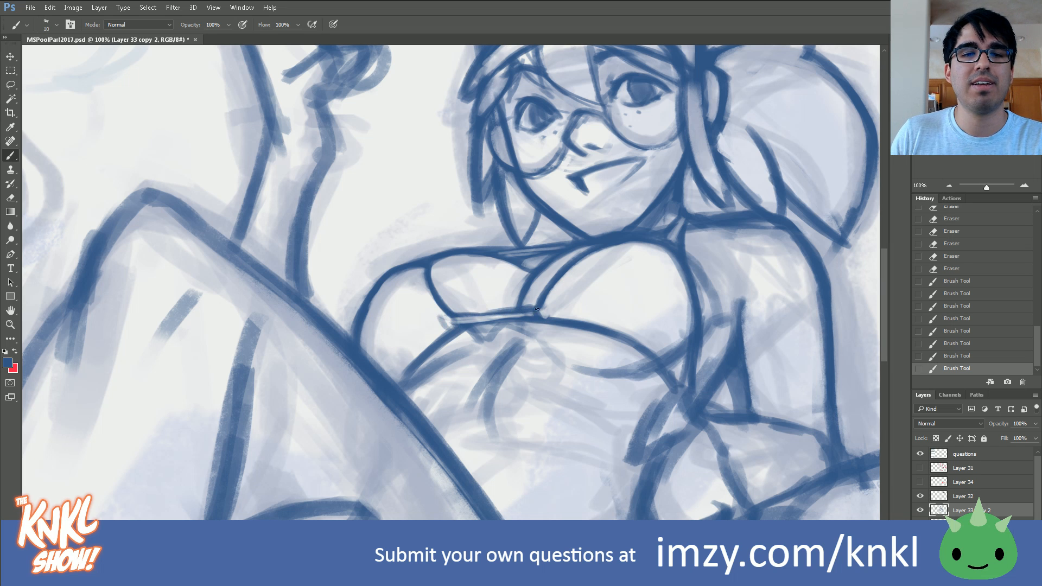
{"action": "left_click_drag", "start_coordinate": [500, 312], "coordinate": [471, 316]}
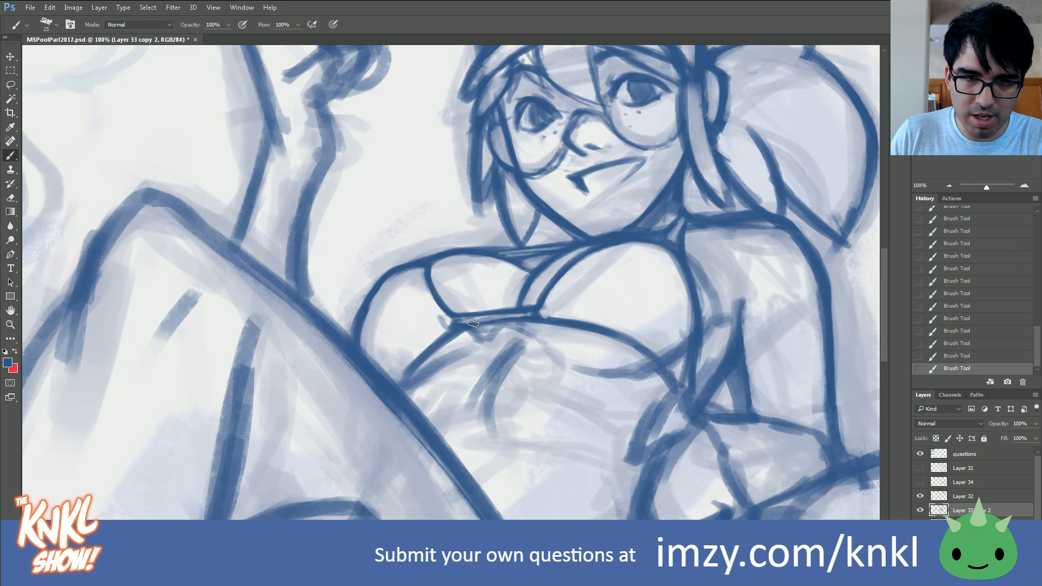
{"action": "key", "text": "bracketleft"}
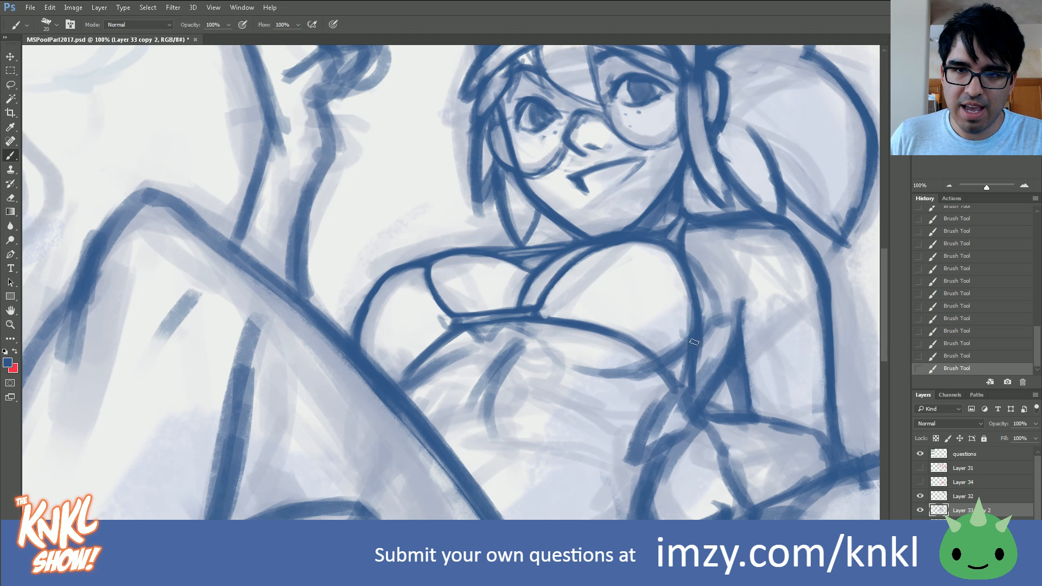
Step: Redraw the right cup's outer lower corner and draw the curved underside line beneath the cup
{"action": "mouse_move", "coordinate": [697, 373]}
{"action": "left_mouse_down"}
{"action": "mouse_move", "coordinate": [701, 326]}
{"action": "mouse_move", "coordinate": [682, 357]}
{"action": "left_mouse_up"}
{"action": "mouse_move", "coordinate": [685, 355]}
{"action": "left_mouse_down"}
{"action": "mouse_move", "coordinate": [682, 328]}
{"action": "mouse_move", "coordinate": [678, 360]}
{"action": "left_mouse_up"}
{"action": "left_click_drag", "start_coordinate": [680, 335], "coordinate": [678, 363]}
{"action": "left_click_drag", "start_coordinate": [676, 340], "coordinate": [682, 365]}
{"action": "mouse_move", "coordinate": [520, 305]}
{"action": "left_mouse_down"}
{"action": "mouse_move", "coordinate": [524, 294]}
{"action": "mouse_move", "coordinate": [520, 305]}
{"action": "left_mouse_up"}
{"action": "key", "text": "bracketright"}
{"action": "mouse_move", "coordinate": [538, 350]}
{"action": "left_mouse_down"}
{"action": "mouse_move", "coordinate": [570, 369]}
{"action": "mouse_move", "coordinate": [542, 353]}
{"action": "left_mouse_up"}
{"action": "left_click_drag", "start_coordinate": [540, 350], "coordinate": [576, 371]}
{"action": "left_click_drag", "start_coordinate": [553, 360], "coordinate": [640, 374]}
{"action": "mouse_move", "coordinate": [619, 371]}
{"action": "left_mouse_down"}
{"action": "mouse_move", "coordinate": [666, 363]}
{"action": "mouse_move", "coordinate": [564, 372]}
{"action": "mouse_move", "coordinate": [625, 376]}
{"action": "left_mouse_up"}
{"action": "left_click_drag", "start_coordinate": [589, 370], "coordinate": [560, 369]}
{"action": "key", "text": "bracketleft"}
{"action": "mouse_move", "coordinate": [405, 382]}
{"action": "left_mouse_down"}
{"action": "mouse_move", "coordinate": [476, 348]}
{"action": "mouse_move", "coordinate": [431, 383]}
{"action": "left_mouse_up"}
{"action": "left_click_drag", "start_coordinate": [468, 354], "coordinate": [440, 368]}
{"action": "left_click", "coordinate": [952, 344]}
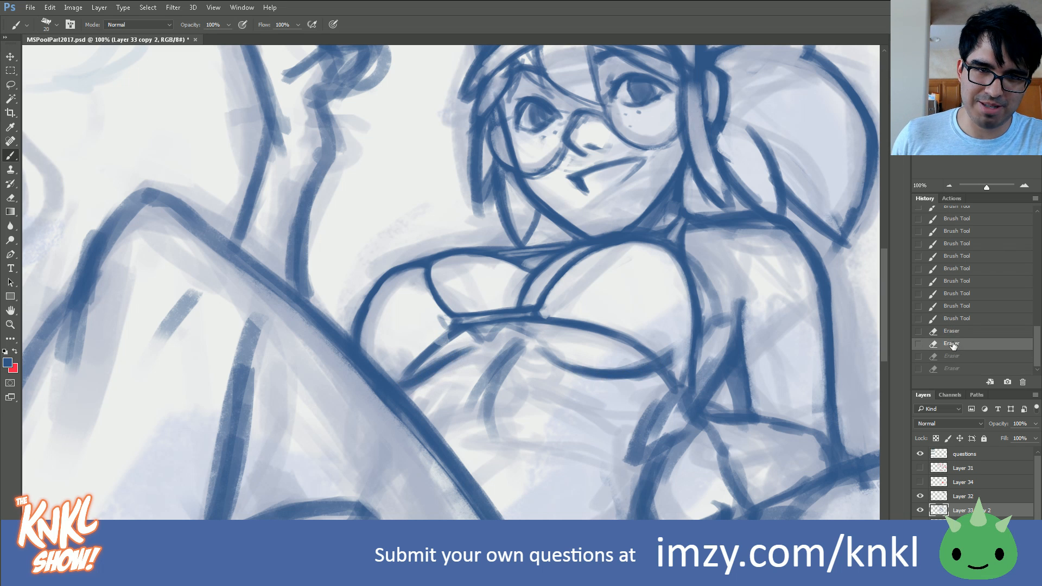
{"action": "left_click", "coordinate": [952, 319]}
Step: Thin the diagonal line beneath the left cup with the eraser and save the document
{"action": "left_click_drag", "start_coordinate": [478, 354], "coordinate": [449, 368]}
{"action": "left_click_drag", "start_coordinate": [484, 350], "coordinate": [447, 354]}
{"action": "left_click_drag", "start_coordinate": [463, 347], "coordinate": [427, 368]}
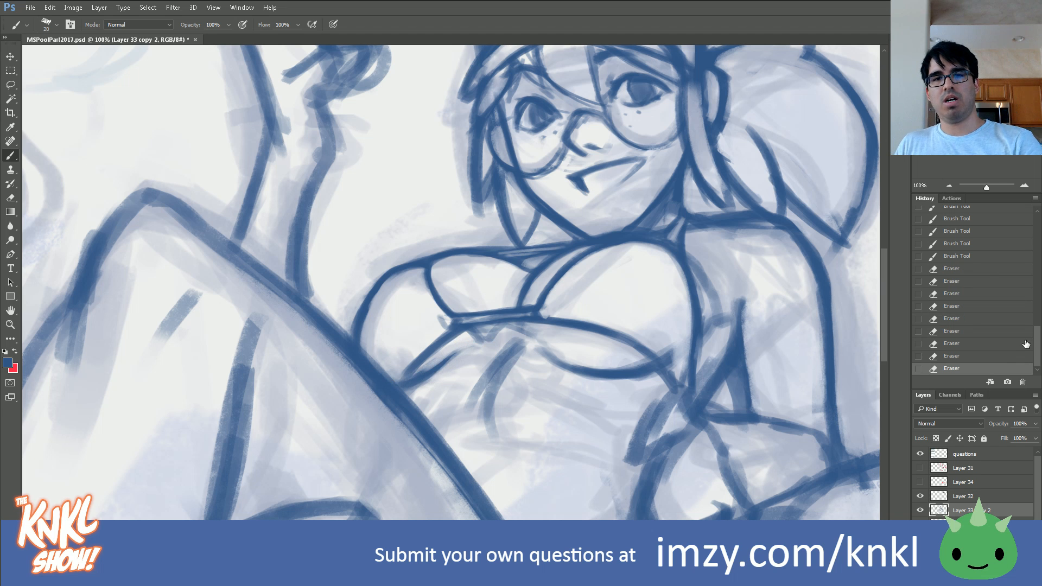
{"action": "left_click", "coordinate": [992, 332]}
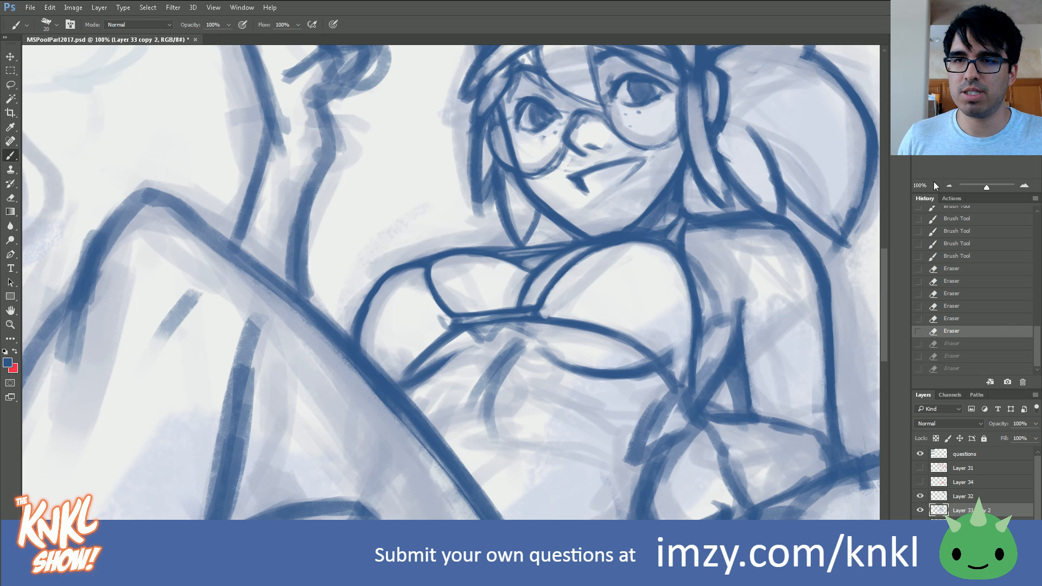
{"action": "left_click", "coordinate": [949, 186]}
{"action": "key", "text": "ctrl+s"}
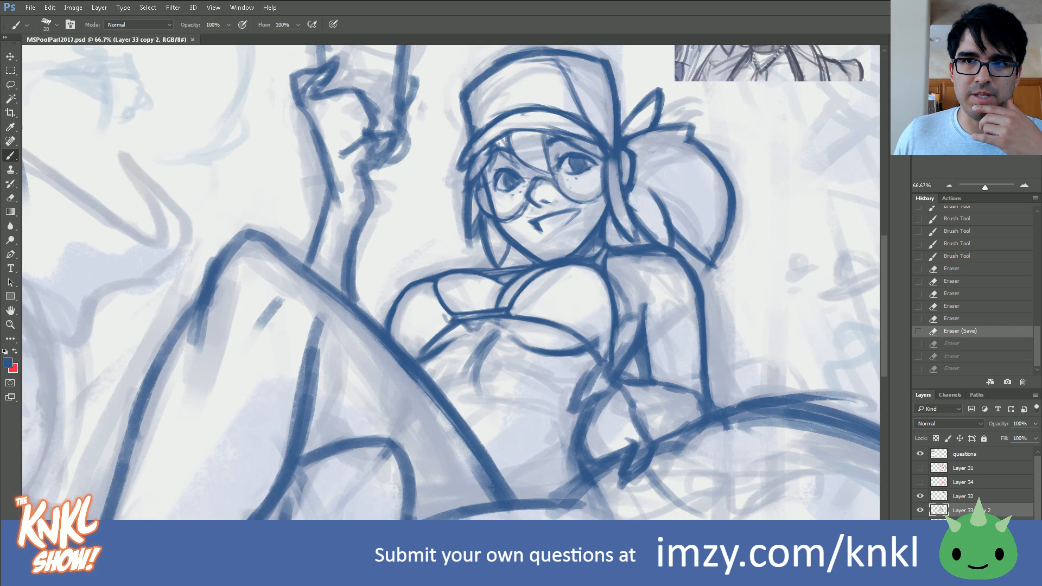
Step: Review the posted viewer questions beside the artwork and check the girl's sketch by toggling its layer's visibility
{"action": "left_click_drag", "start_coordinate": [977, 127], "coordinate": [972, 130]}
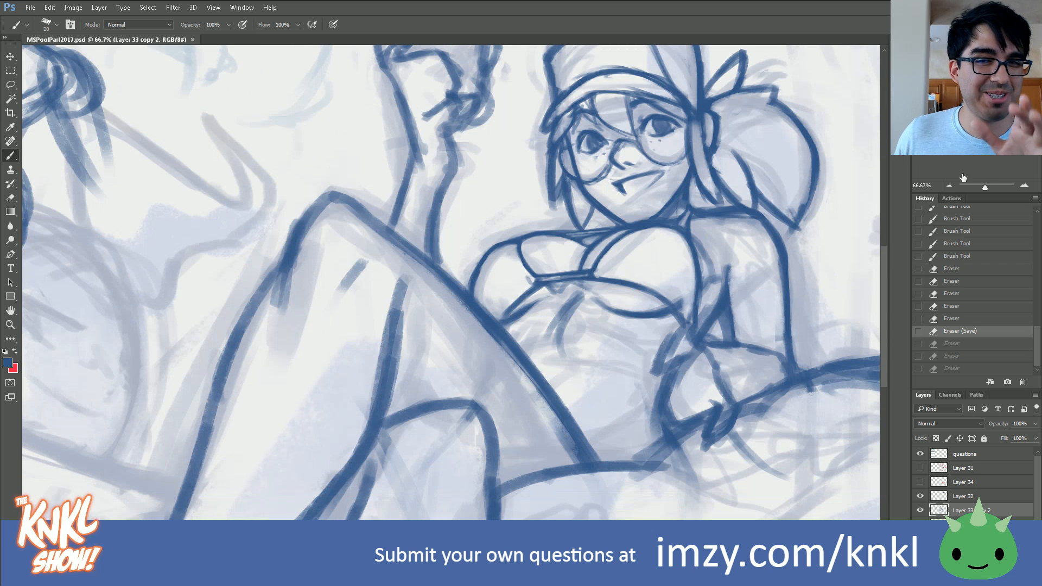
{"action": "left_click", "coordinate": [948, 185]}
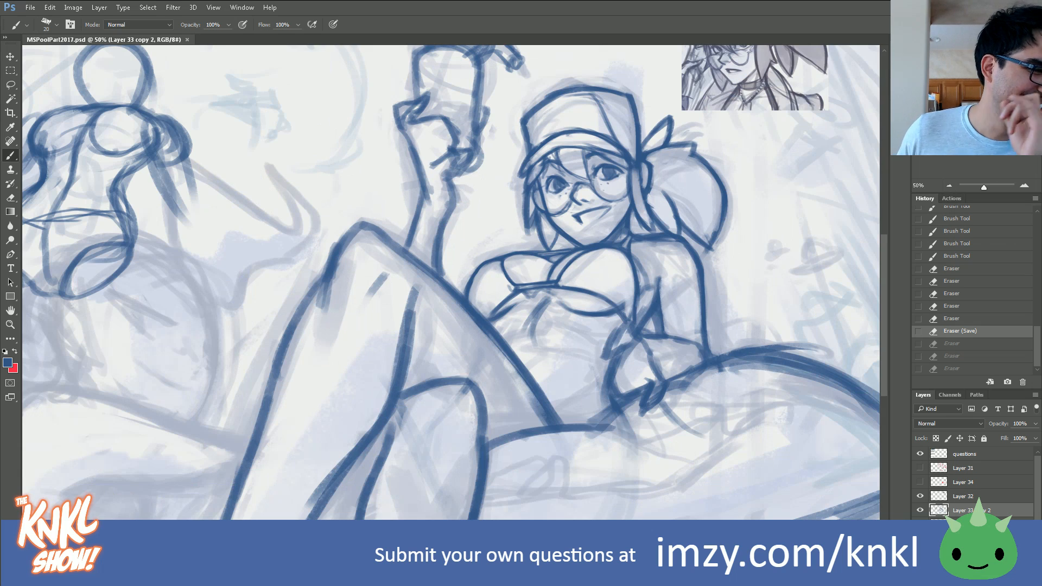
{"action": "left_click_drag", "start_coordinate": [325, 244], "coordinate": [656, 357]}
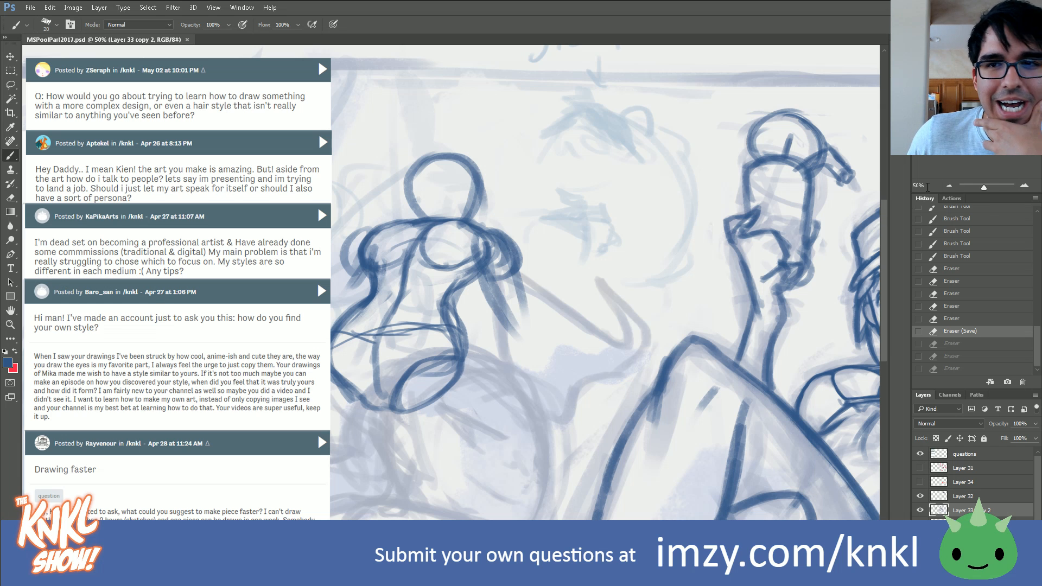
{"action": "left_click", "coordinate": [1024, 185]}
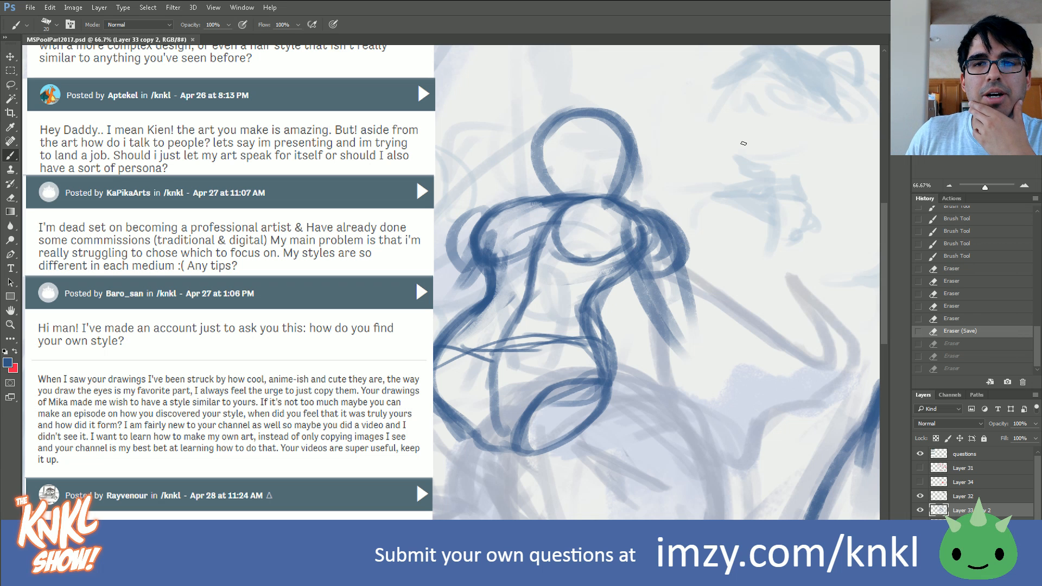
{"action": "left_click_drag", "start_coordinate": [814, 304], "coordinate": [79, 244]}
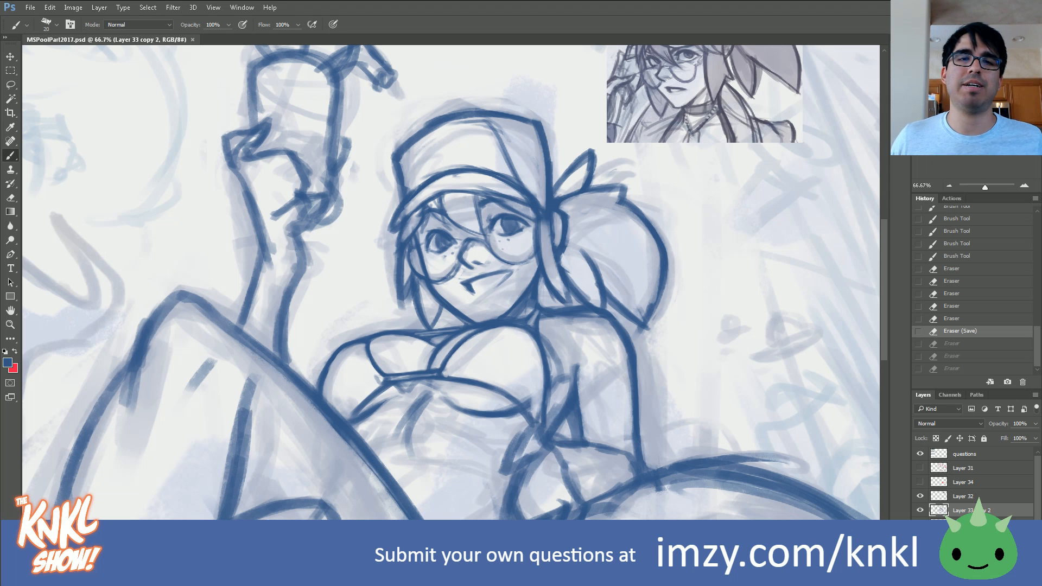
{"action": "left_click", "coordinate": [920, 510]}
{"action": "left_click", "coordinate": [920, 511]}
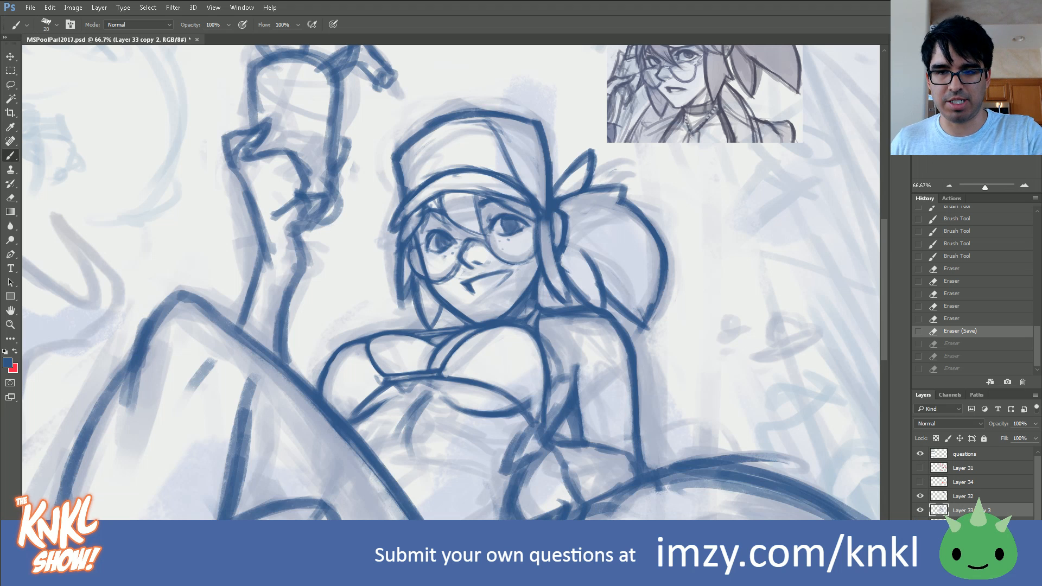
Step: Duplicate the girl's sketch layer and erase excess strokes along the side lock by the right jaw
{"action": "key", "text": "ctrl+j"}
{"action": "left_click_drag", "start_coordinate": [920, 512], "coordinate": [919, 524]}
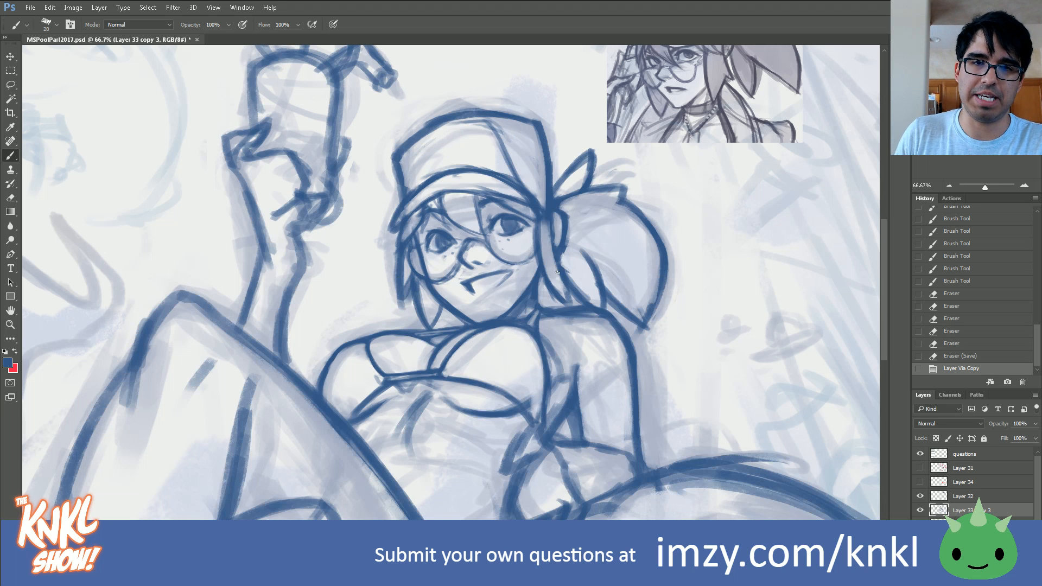
{"action": "left_click_drag", "start_coordinate": [543, 251], "coordinate": [539, 229]}
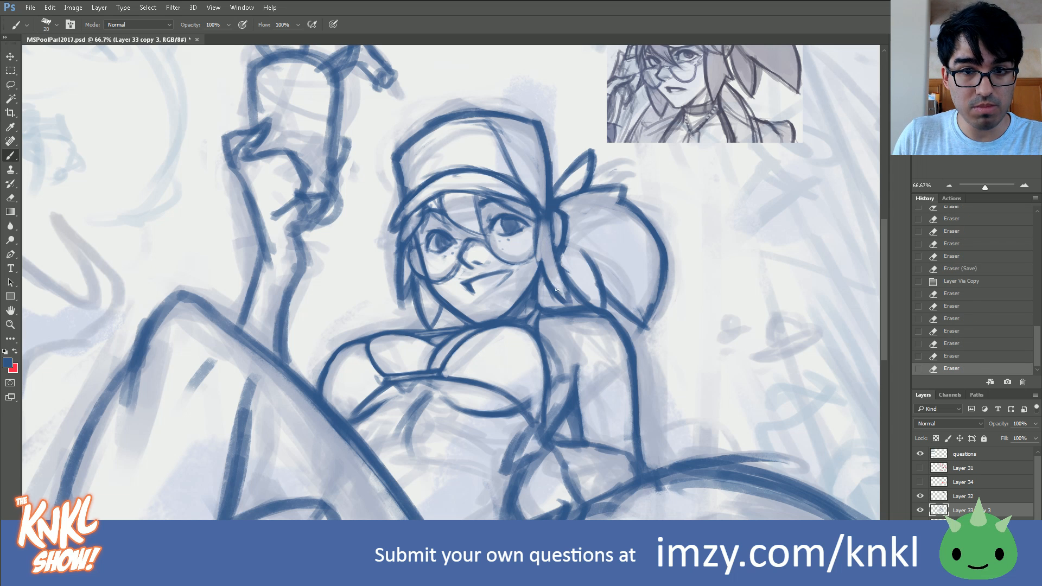
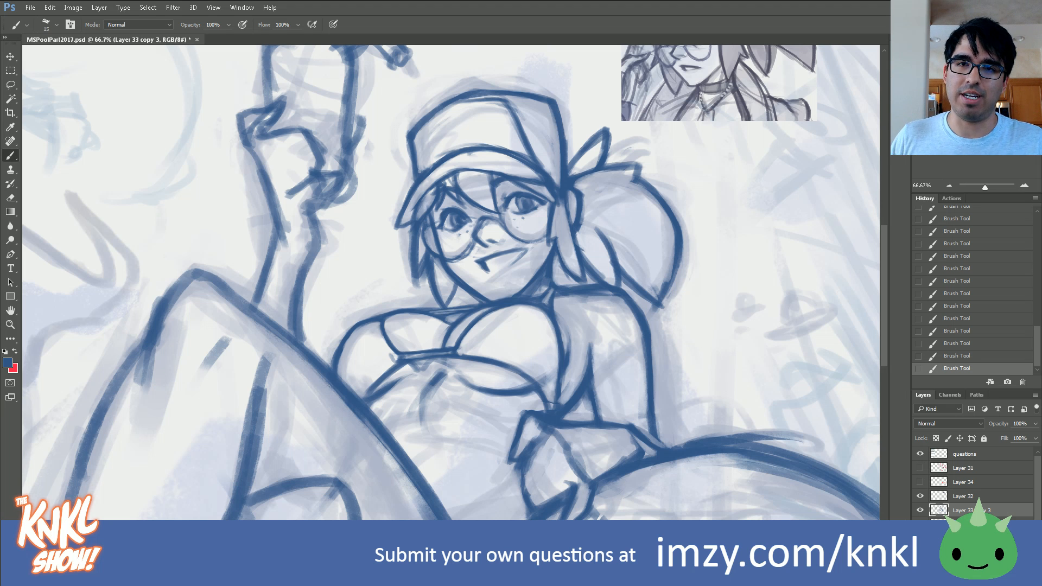
Step: On Layer 32, draw a head-shaped construction outline and slanted eye-level guidelines over the pasted reference portrait
{"action": "left_click_drag", "start_coordinate": [983, 102], "coordinate": [995, 93]}
{"action": "left_click", "coordinate": [1025, 186]}
{"action": "left_click_drag", "start_coordinate": [489, 165], "coordinate": [478, 341]}
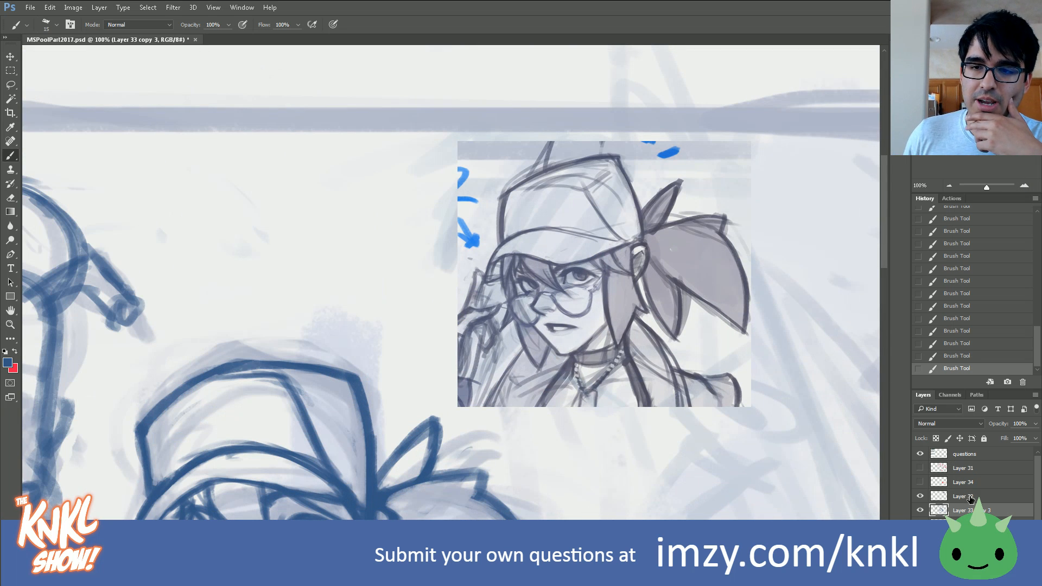
{"action": "left_click", "coordinate": [971, 498]}
{"action": "mouse_move", "coordinate": [518, 248]}
{"action": "left_mouse_down"}
{"action": "mouse_move", "coordinate": [509, 280]}
{"action": "mouse_move", "coordinate": [523, 293]}
{"action": "left_mouse_up"}
{"action": "mouse_move", "coordinate": [628, 254]}
{"action": "left_mouse_down"}
{"action": "mouse_move", "coordinate": [607, 323]}
{"action": "mouse_move", "coordinate": [565, 358]}
{"action": "left_mouse_up"}
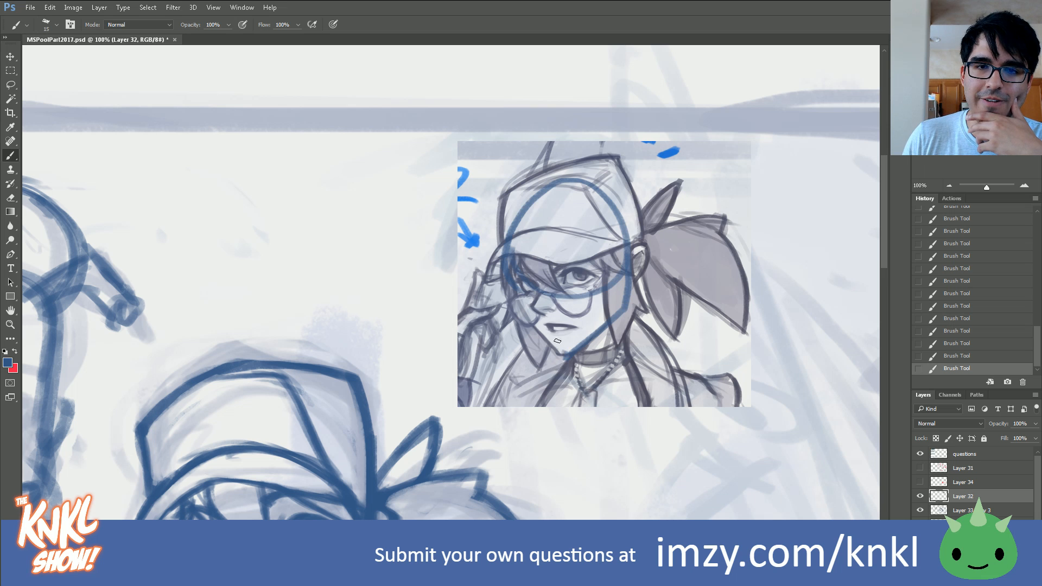
{"action": "left_click_drag", "start_coordinate": [506, 309], "coordinate": [674, 260]}
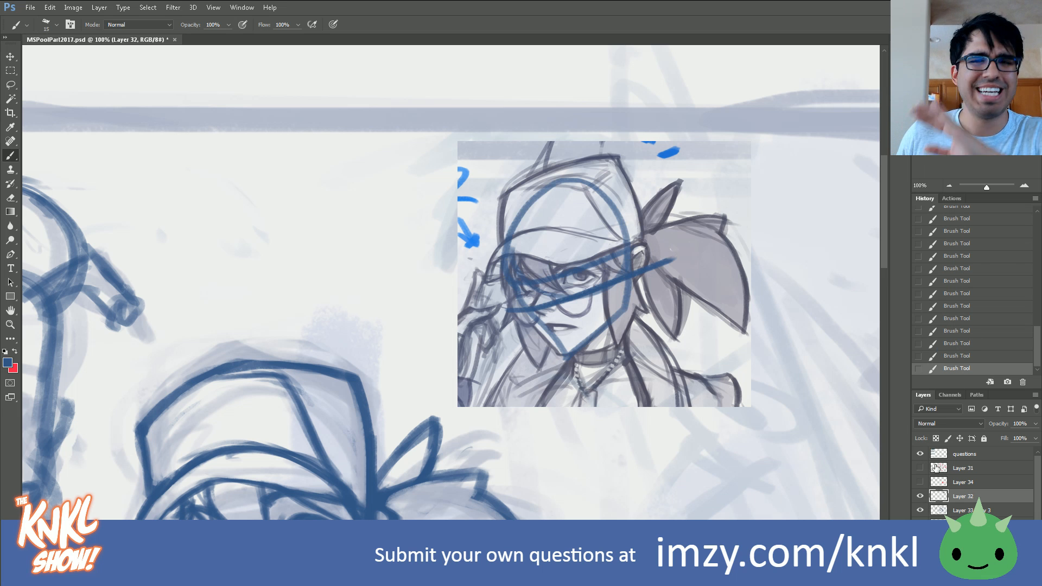
Step: Undo the construction strokes drawn over the reference portrait by going back in the history
{"action": "left_click", "coordinate": [970, 343]}
{"action": "left_click", "coordinate": [969, 331]}
{"action": "left_click", "coordinate": [960, 308]}
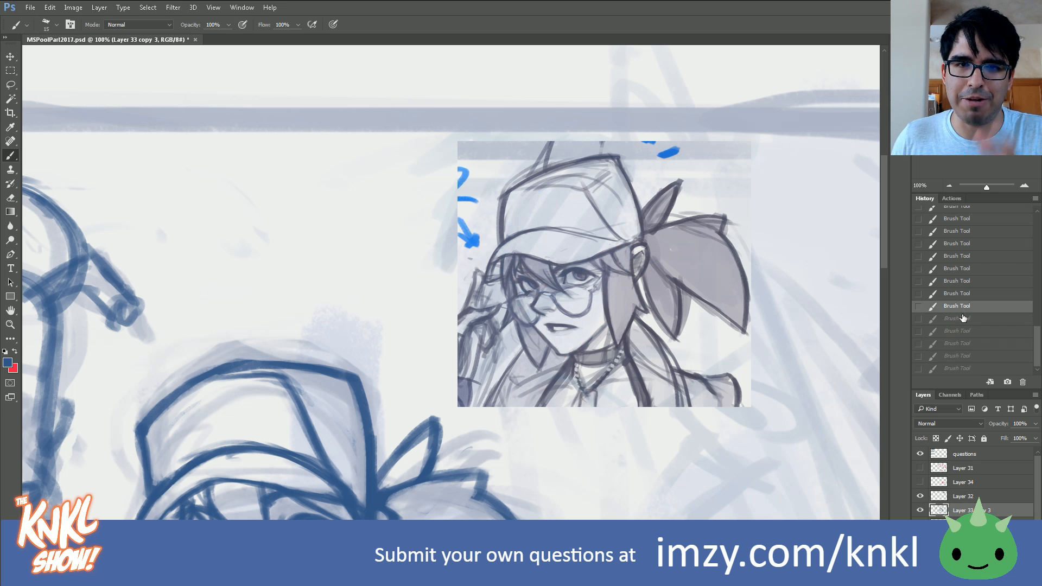
{"action": "mouse_move", "coordinate": [489, 347]}
{"action": "left_mouse_down"}
{"action": "mouse_move", "coordinate": [556, 278]}
{"action": "mouse_move", "coordinate": [557, 256]}
{"action": "mouse_move", "coordinate": [602, 199]}
{"action": "left_mouse_up"}
{"action": "left_click", "coordinate": [949, 185]}
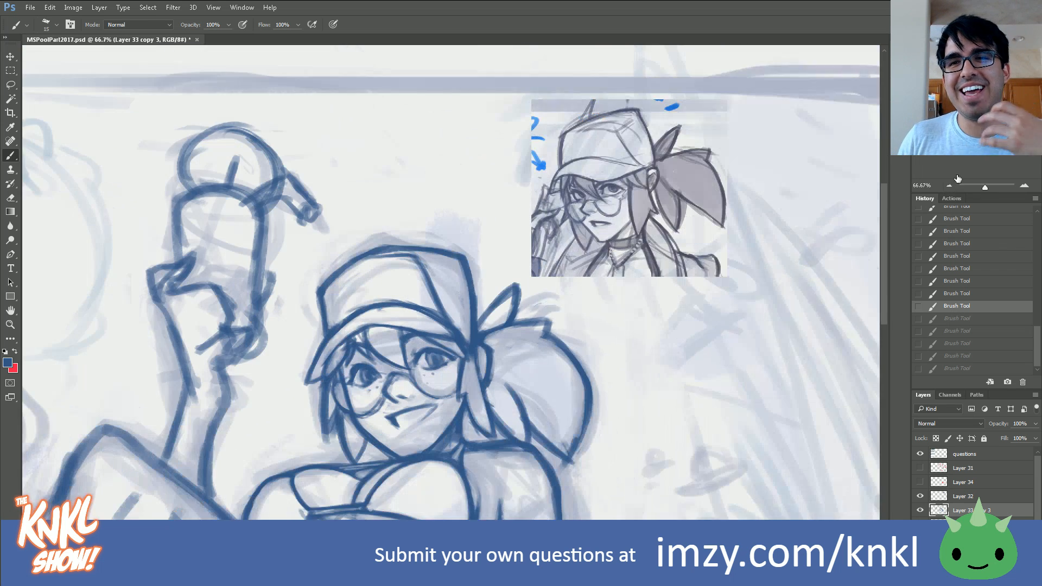
Step: Read through the posted viewer questions beside the artwork, down to the last one about thick, inaccurate line work
{"action": "left_click_drag", "start_coordinate": [456, 347], "coordinate": [548, 286]}
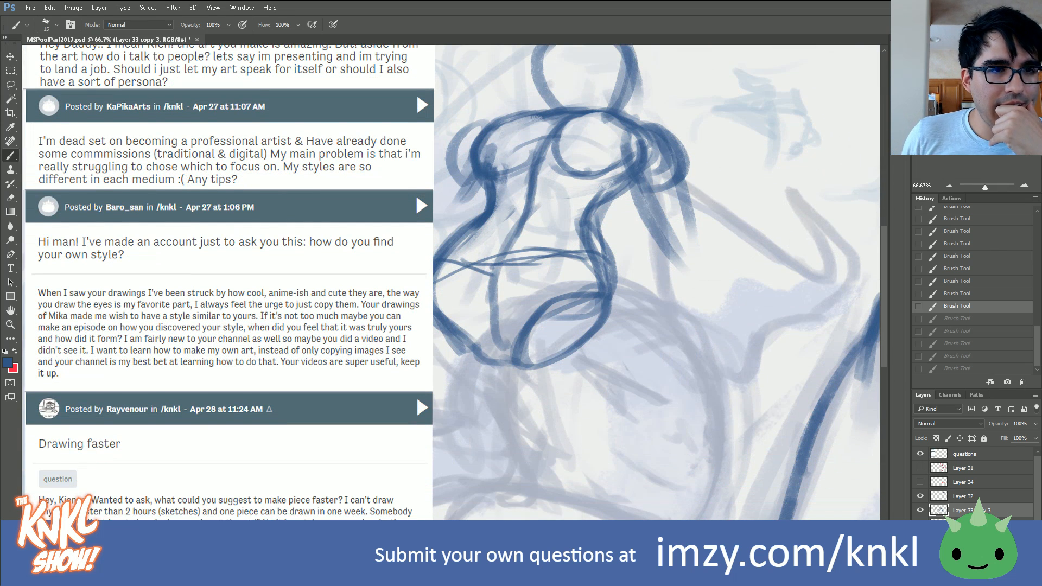
{"action": "scroll", "coordinate": [451, 283], "scroll_direction": "down", "scroll_amount": 1}
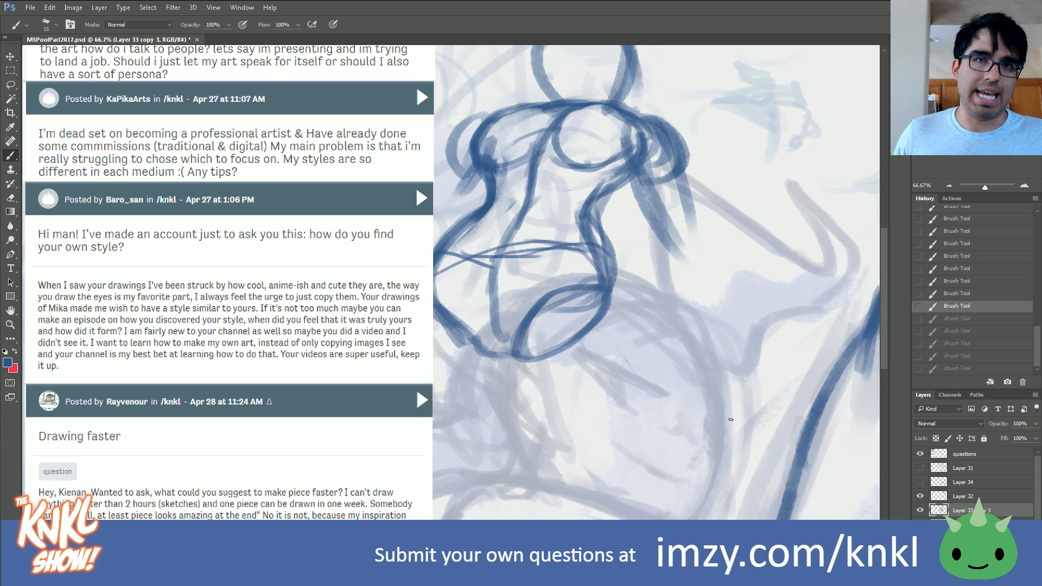
{"action": "scroll", "coordinate": [205, 359], "scroll_direction": "down", "scroll_amount": 8}
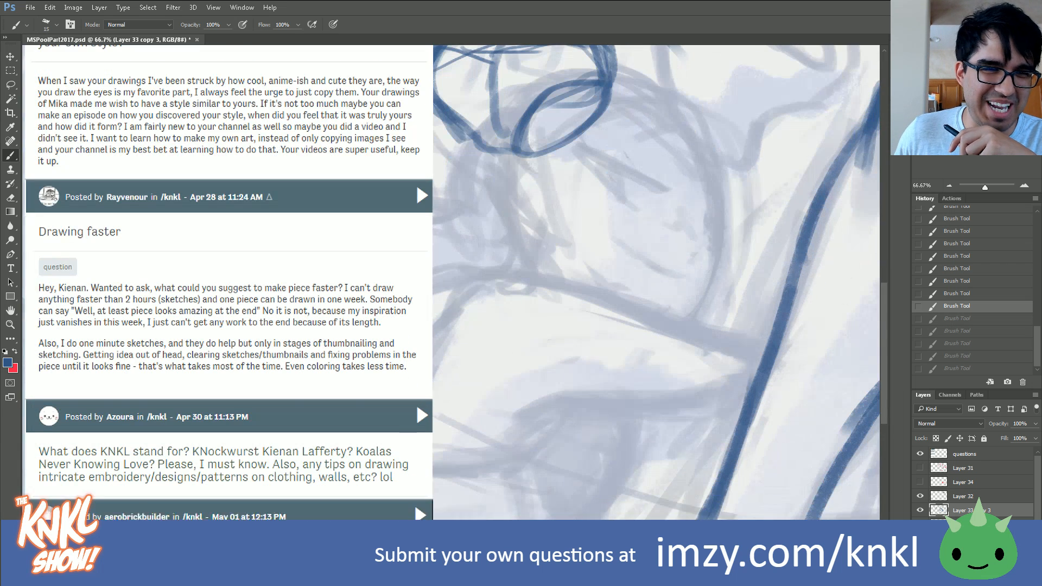
{"action": "scroll", "coordinate": [205, 358], "scroll_direction": "up", "scroll_amount": 1}
{"action": "scroll", "coordinate": [205, 359], "scroll_direction": "down", "scroll_amount": 2}
{"action": "scroll", "coordinate": [205, 359], "scroll_direction": "down", "scroll_amount": 2}
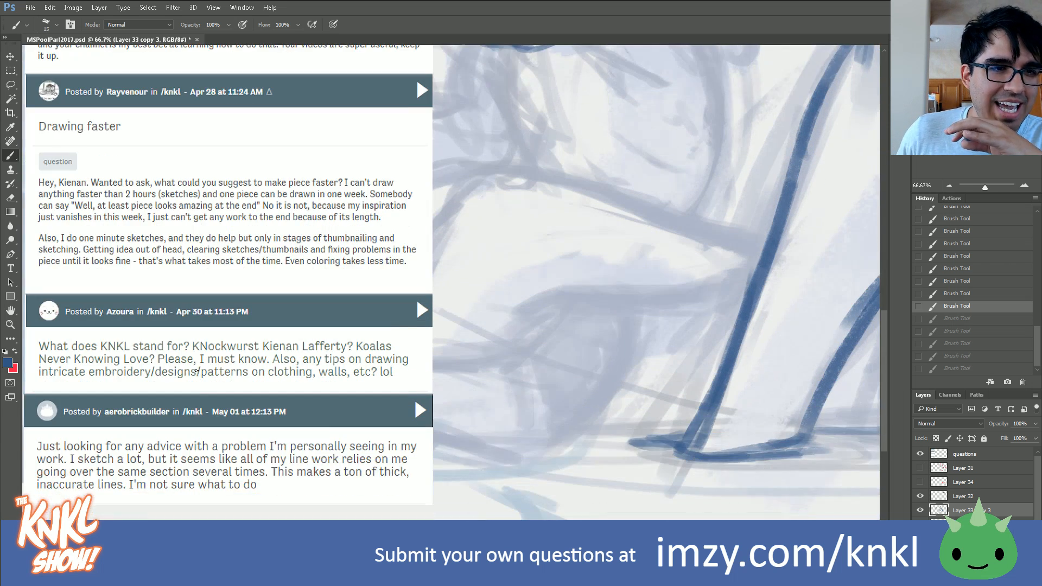
{"action": "scroll", "coordinate": [187, 399], "scroll_direction": "down", "scroll_amount": 1}
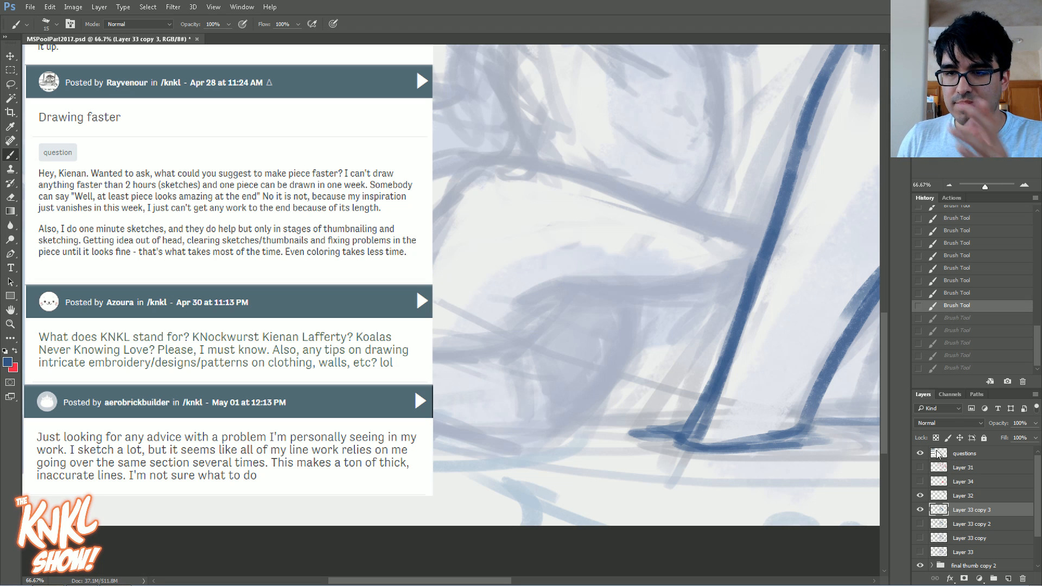
Step: Hide the questions layer and show the original Layer 33 sketch in place of Layer 33 copy 3
{"action": "left_click", "coordinate": [920, 454]}
{"action": "left_click_drag", "start_coordinate": [978, 144], "coordinate": [994, 135]}
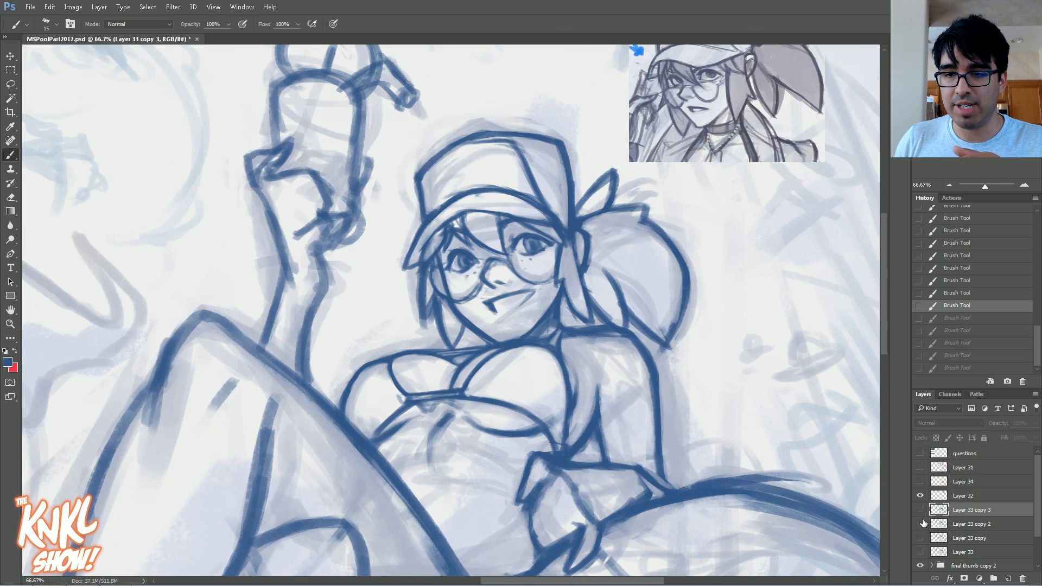
{"action": "left_click", "coordinate": [920, 509]}
{"action": "left_click", "coordinate": [920, 552]}
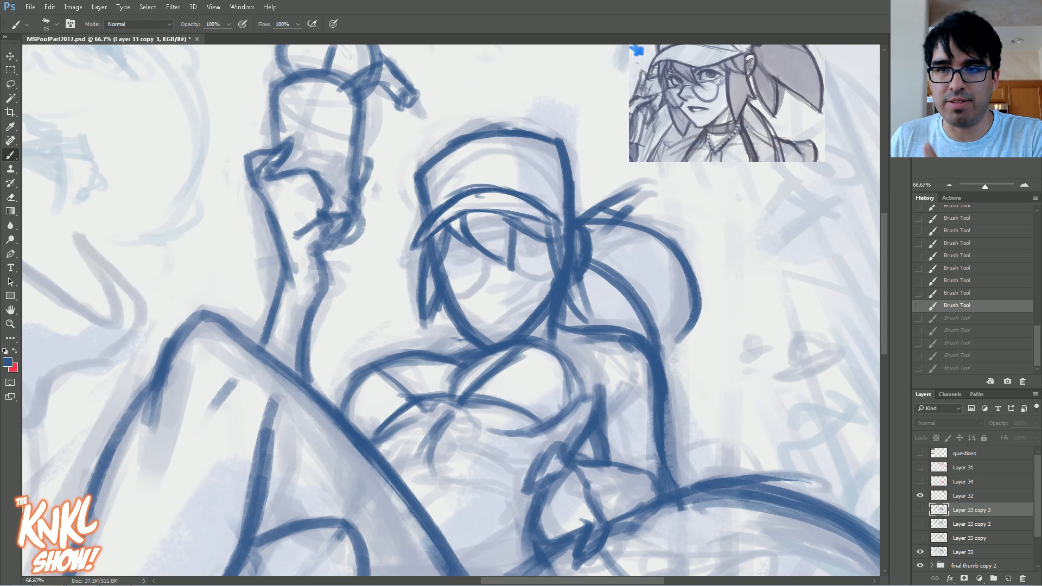
{"action": "left_click", "coordinate": [994, 149]}
{"action": "left_click", "coordinate": [949, 183]}
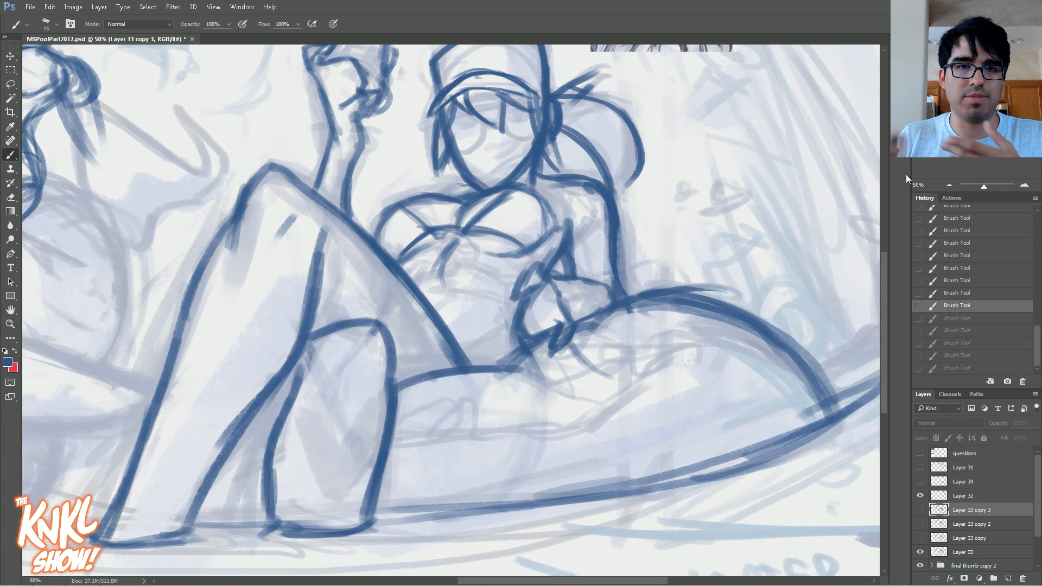
Step: Hide Layer 33, try the final thumb copy 2 group at 86% opacity, and undo the opacity change
{"action": "left_click", "coordinate": [920, 553]}
{"action": "left_click", "coordinate": [969, 565]}
{"action": "left_click", "coordinate": [1035, 423]}
{"action": "left_click_drag", "start_coordinate": [999, 435], "coordinate": [1026, 436]}
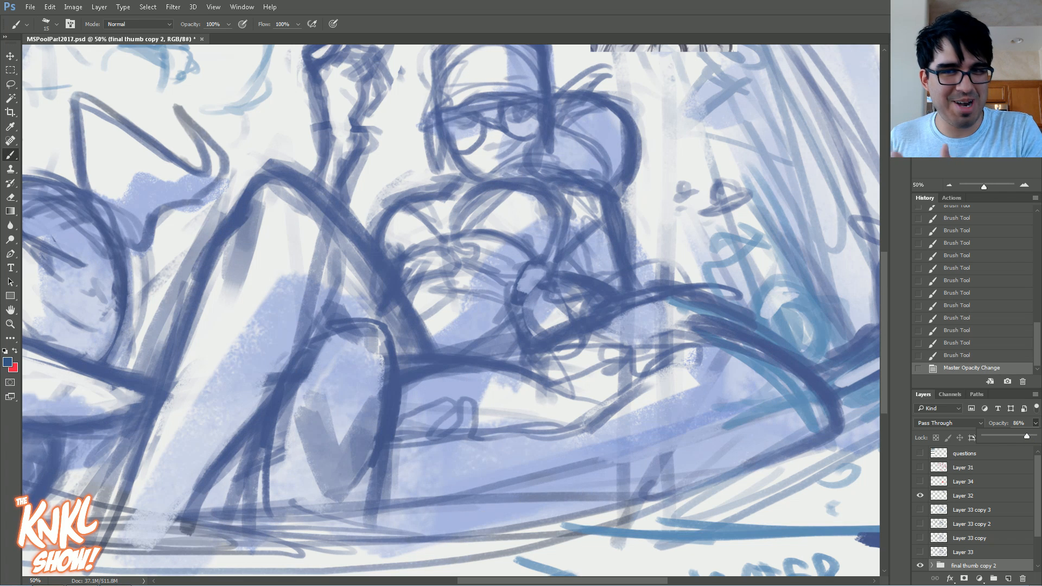
{"action": "left_click_drag", "start_coordinate": [435, 293], "coordinate": [474, 321]}
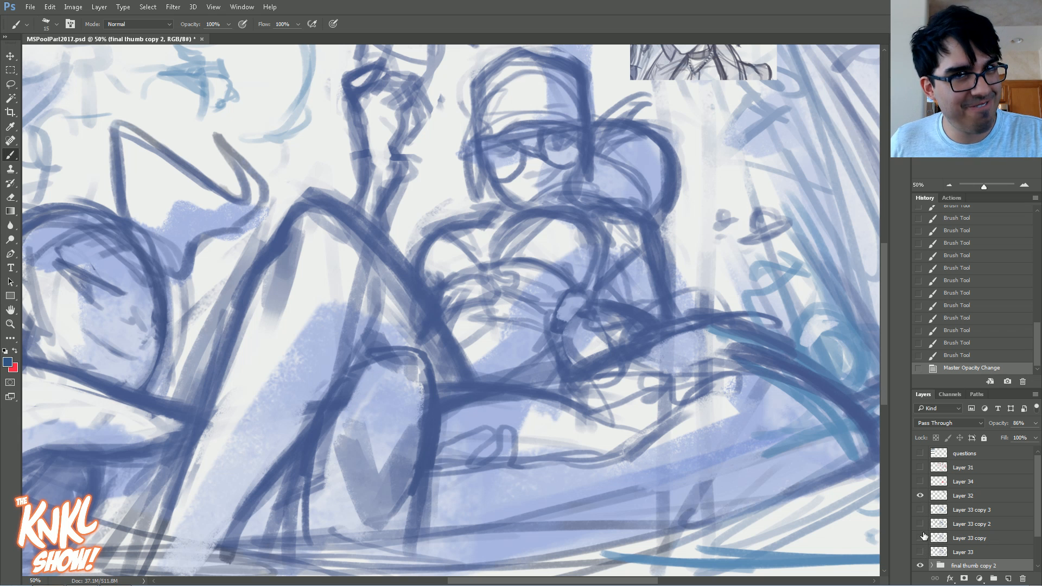
{"action": "left_click", "coordinate": [956, 356]}
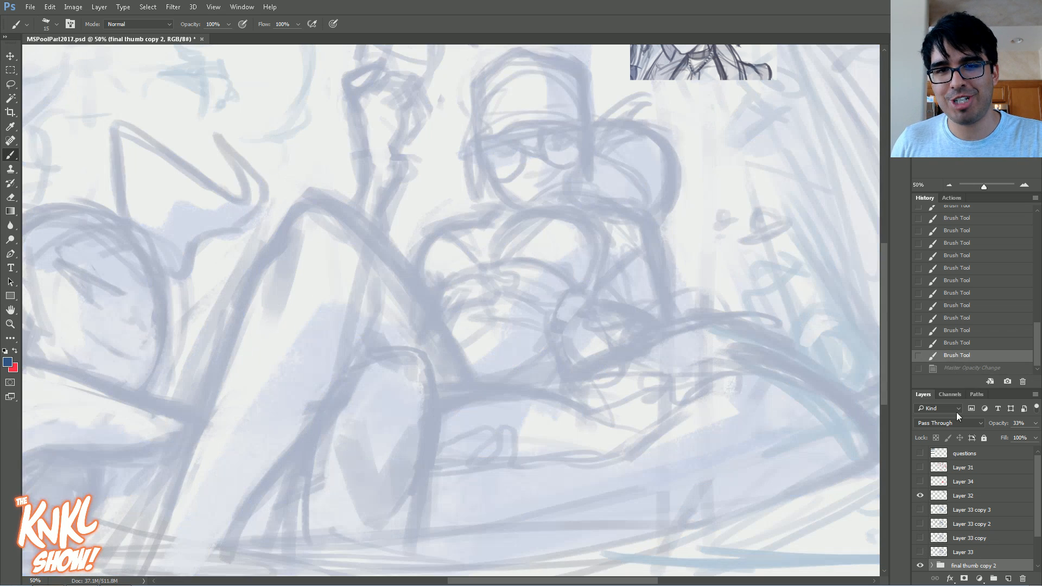
Step: Compare the sketch stages against the faded thumbnail by toggling Layer 33, Layer 33 copy and Layer 33 copy 2
{"action": "left_click", "coordinate": [923, 552]}
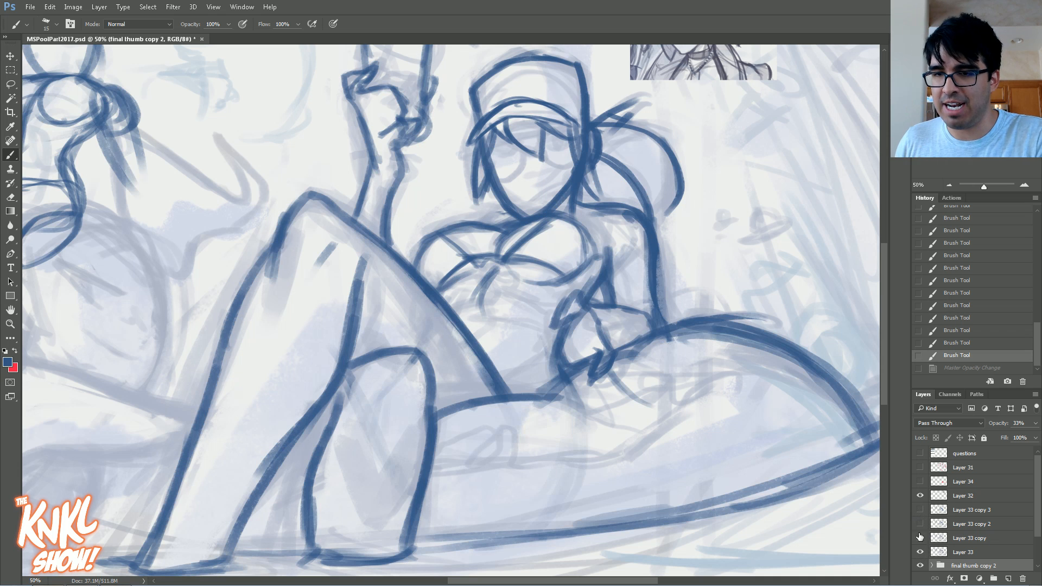
{"action": "left_click", "coordinate": [921, 552]}
{"action": "left_click", "coordinate": [921, 552]}
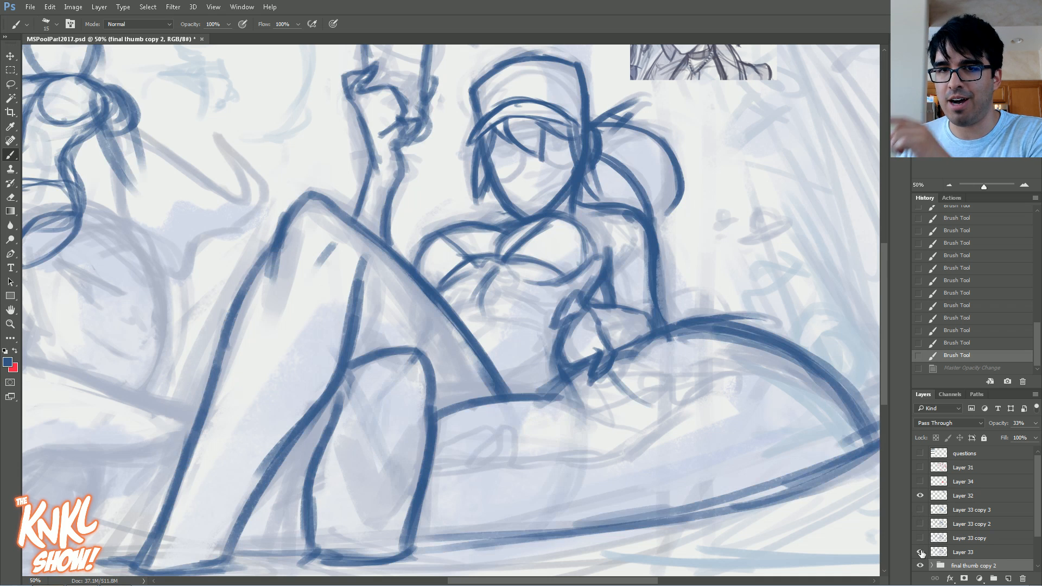
{"action": "left_click", "coordinate": [921, 552]}
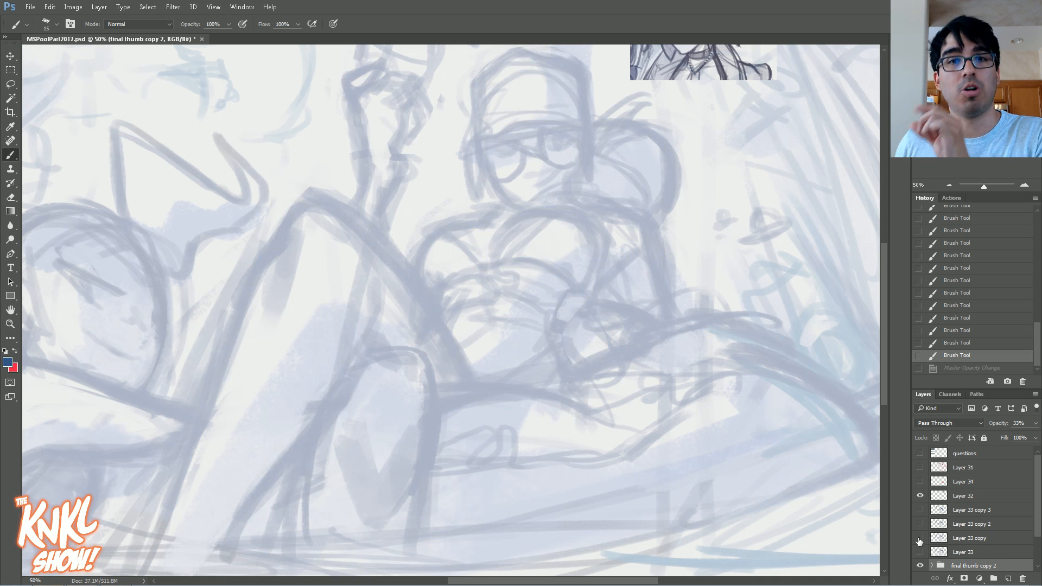
{"action": "left_click", "coordinate": [920, 538]}
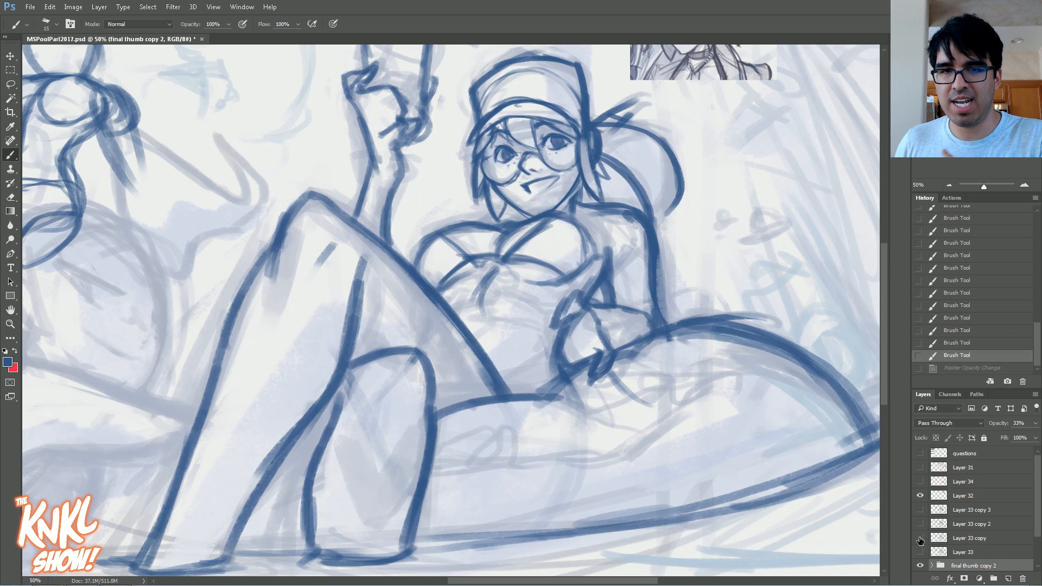
{"action": "left_click", "coordinate": [920, 537]}
{"action": "left_click", "coordinate": [920, 523]}
{"action": "left_click", "coordinate": [920, 524]}
Step: Show and select Layer 33 copy 3, and refine the ponytail's outer outline with the eraser and brush
{"action": "left_click", "coordinate": [920, 509]}
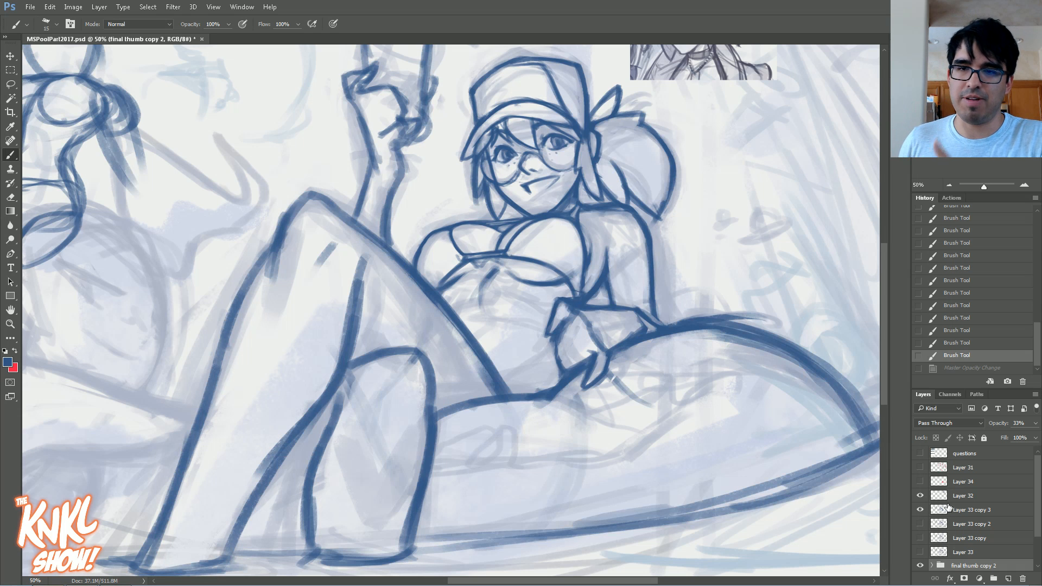
{"action": "left_click", "coordinate": [950, 510]}
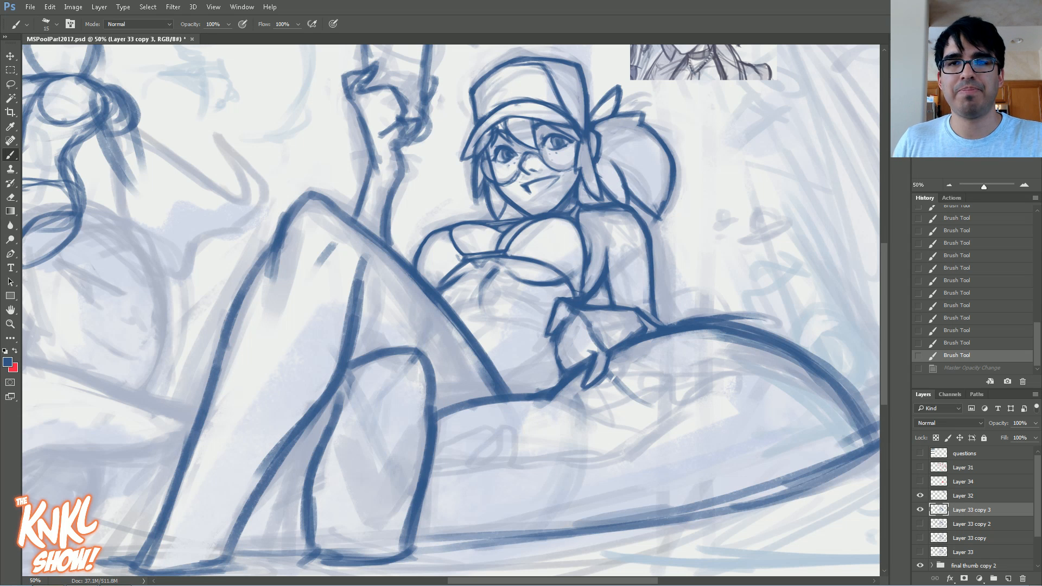
{"action": "left_click", "coordinate": [1024, 185]}
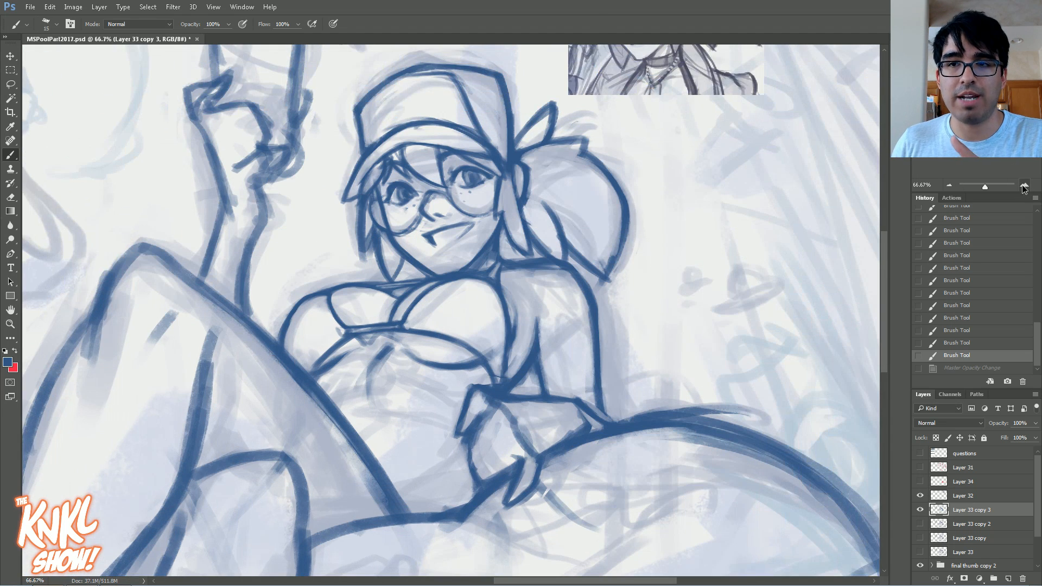
{"action": "left_click", "coordinate": [1024, 185]}
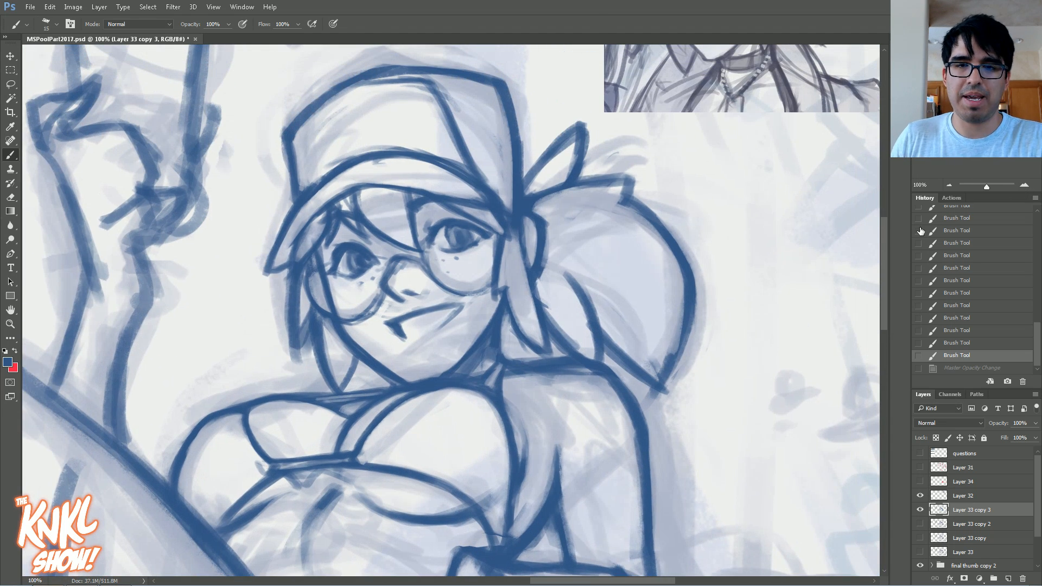
{"action": "mouse_move", "coordinate": [658, 348]}
{"action": "left_mouse_down"}
{"action": "mouse_move", "coordinate": [667, 368]}
{"action": "mouse_move", "coordinate": [681, 310]}
{"action": "left_mouse_up"}
{"action": "left_click_drag", "start_coordinate": [680, 309], "coordinate": [646, 218]}
{"action": "mouse_move", "coordinate": [668, 246]}
{"action": "left_mouse_down"}
{"action": "mouse_move", "coordinate": [616, 206]}
{"action": "mouse_move", "coordinate": [616, 217]}
{"action": "left_mouse_up"}
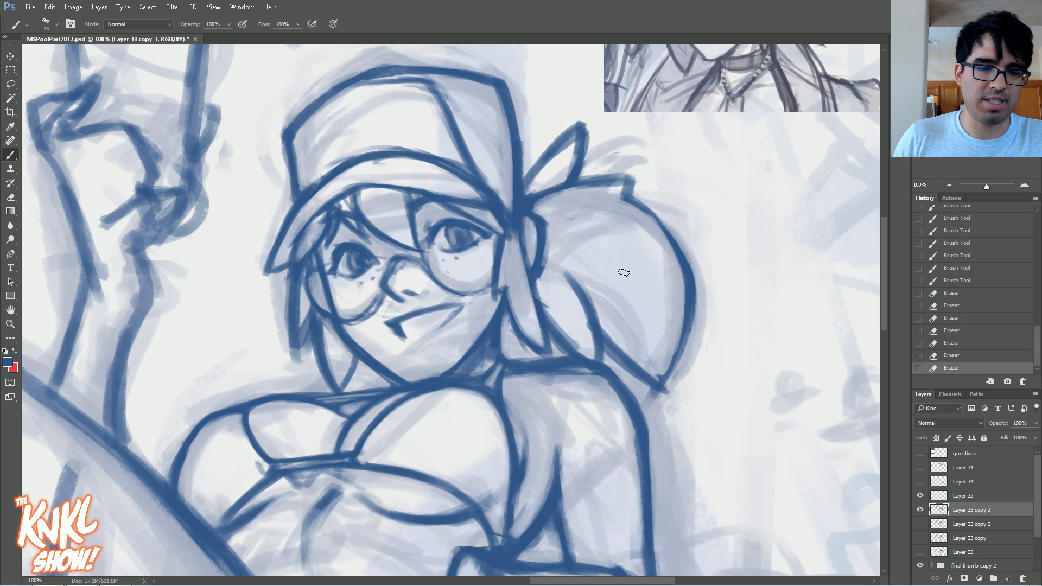
{"action": "mouse_move", "coordinate": [682, 254]}
{"action": "left_mouse_down"}
{"action": "mouse_move", "coordinate": [630, 203]}
{"action": "mouse_move", "coordinate": [654, 215]}
{"action": "left_mouse_up"}
{"action": "mouse_move", "coordinate": [656, 215]}
{"action": "left_mouse_down"}
{"action": "mouse_move", "coordinate": [621, 192]}
{"action": "mouse_move", "coordinate": [624, 173]}
{"action": "mouse_move", "coordinate": [570, 184]}
{"action": "mouse_move", "coordinate": [632, 178]}
{"action": "left_mouse_up"}
{"action": "left_click_drag", "start_coordinate": [630, 180], "coordinate": [585, 187]}
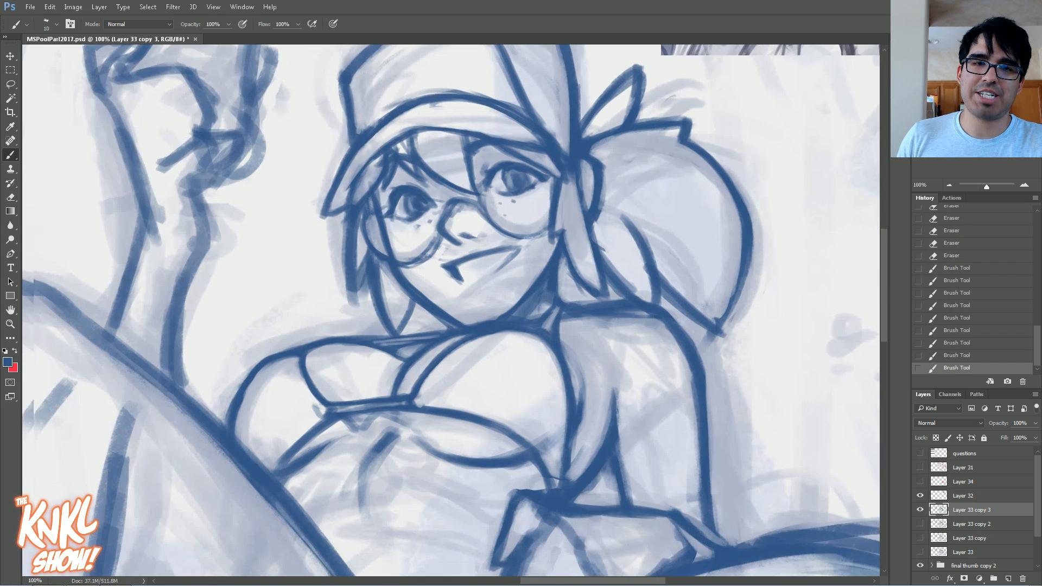
Step: Reinforce the outlines around the girl's raised forearm with brush strokes, setting the brush size to 30
{"action": "left_click_drag", "start_coordinate": [179, 379], "coordinate": [197, 265]}
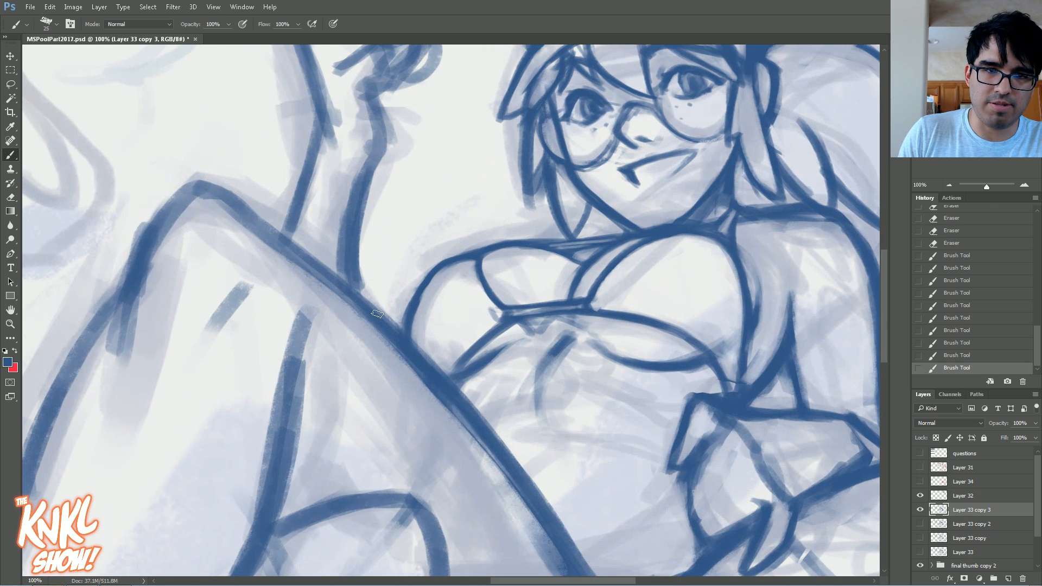
{"action": "left_click_drag", "start_coordinate": [399, 325], "coordinate": [223, 196]}
{"action": "mouse_move", "coordinate": [253, 219]}
{"action": "left_mouse_down"}
{"action": "mouse_move", "coordinate": [215, 195]}
{"action": "mouse_move", "coordinate": [184, 211]}
{"action": "mouse_move", "coordinate": [221, 195]}
{"action": "mouse_move", "coordinate": [205, 189]}
{"action": "mouse_move", "coordinate": [139, 287]}
{"action": "left_mouse_up"}
{"action": "key", "text": "]"}
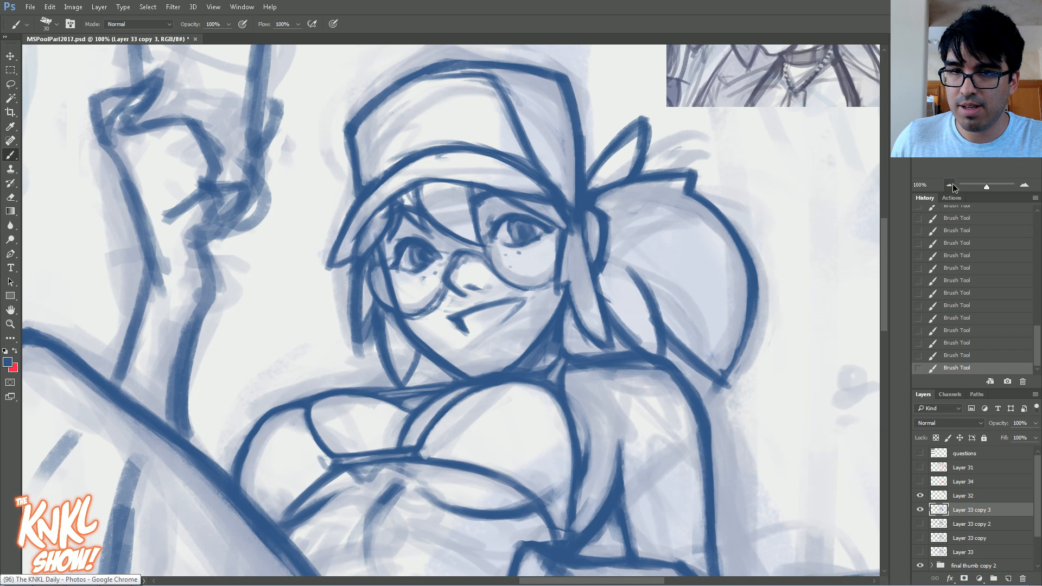
Step: Compare the refined girl with Layer 33 copy, Layer 33 and the bare thumbnail by toggling visibility, ending on Layer 33 copy 3
{"action": "key", "text": "ctrl+minus"}
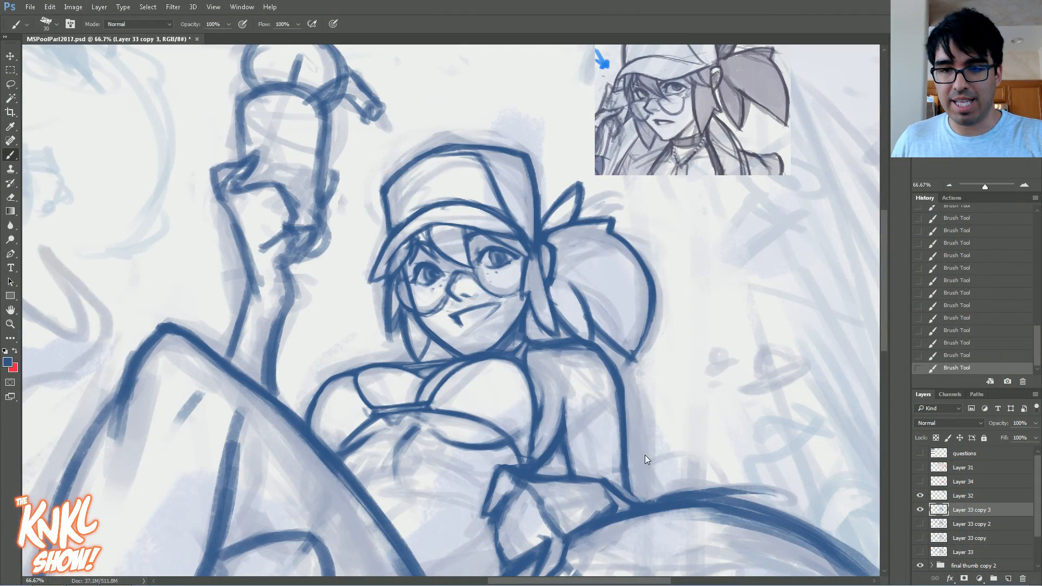
{"action": "left_click", "coordinate": [920, 510]}
{"action": "left_click", "coordinate": [920, 538]}
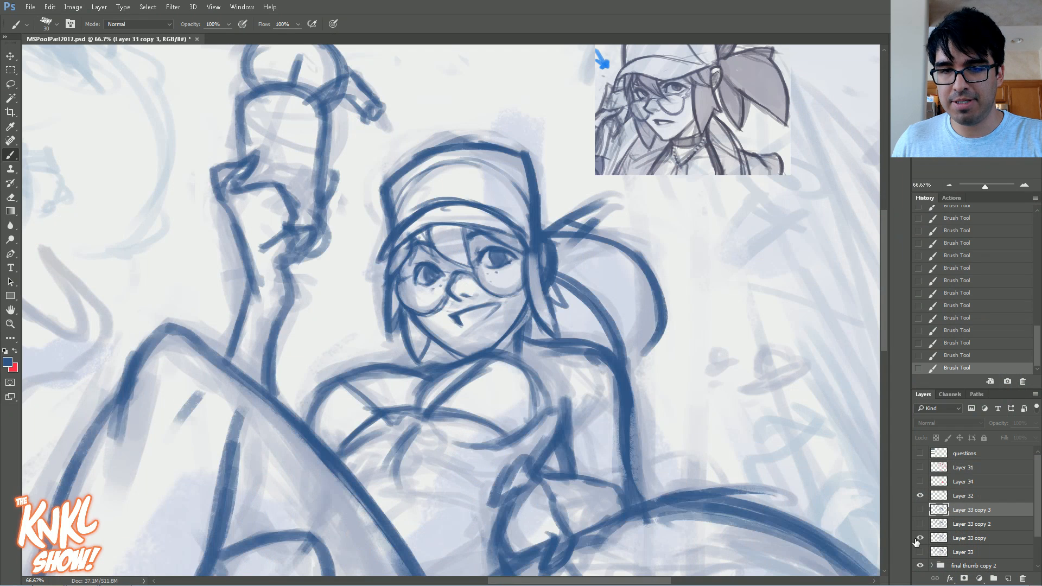
{"action": "left_click", "coordinate": [920, 537]}
{"action": "left_click", "coordinate": [920, 552]}
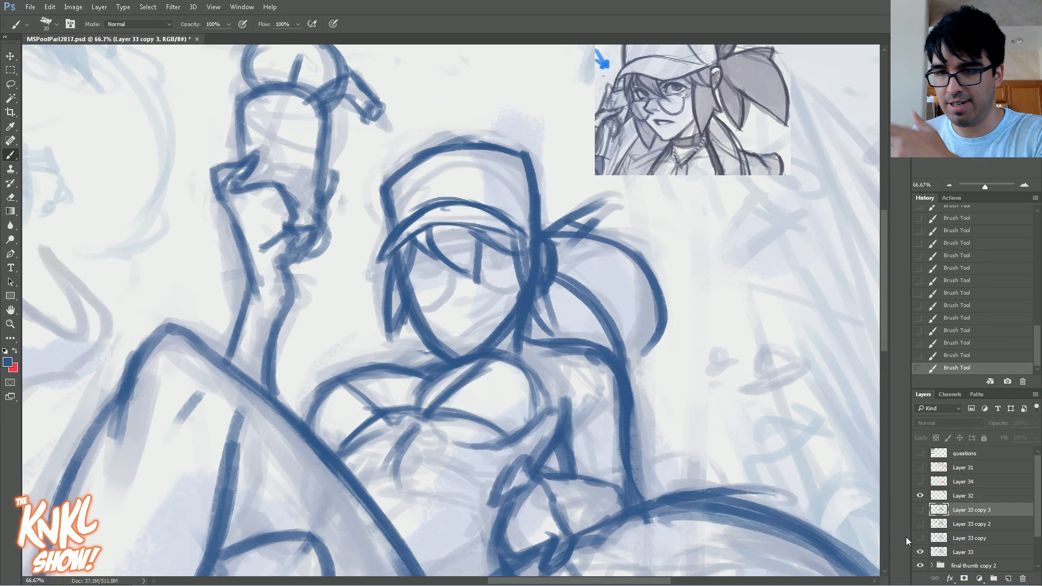
{"action": "left_click", "coordinate": [920, 552]}
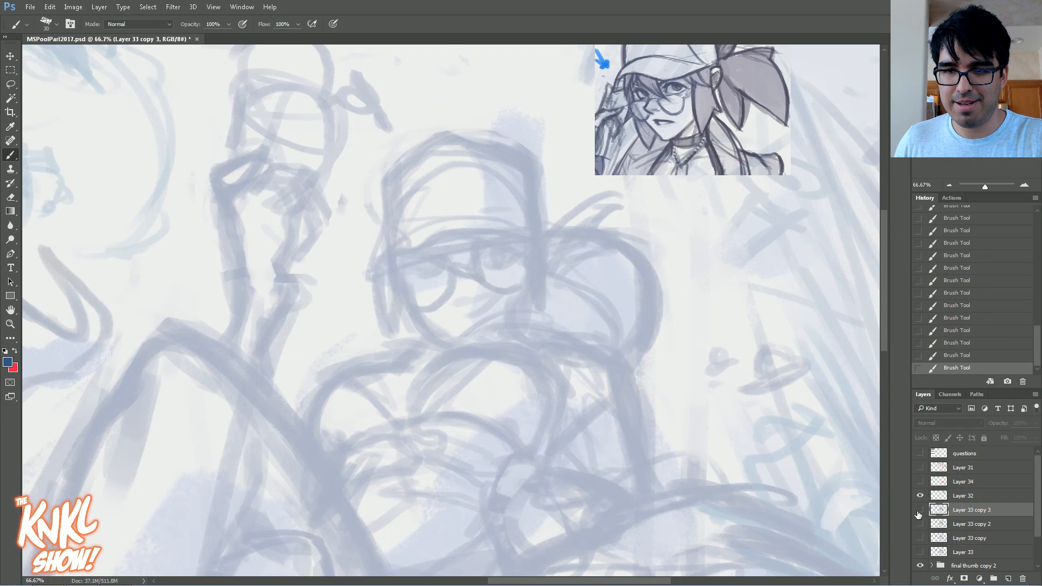
{"action": "left_click", "coordinate": [920, 509]}
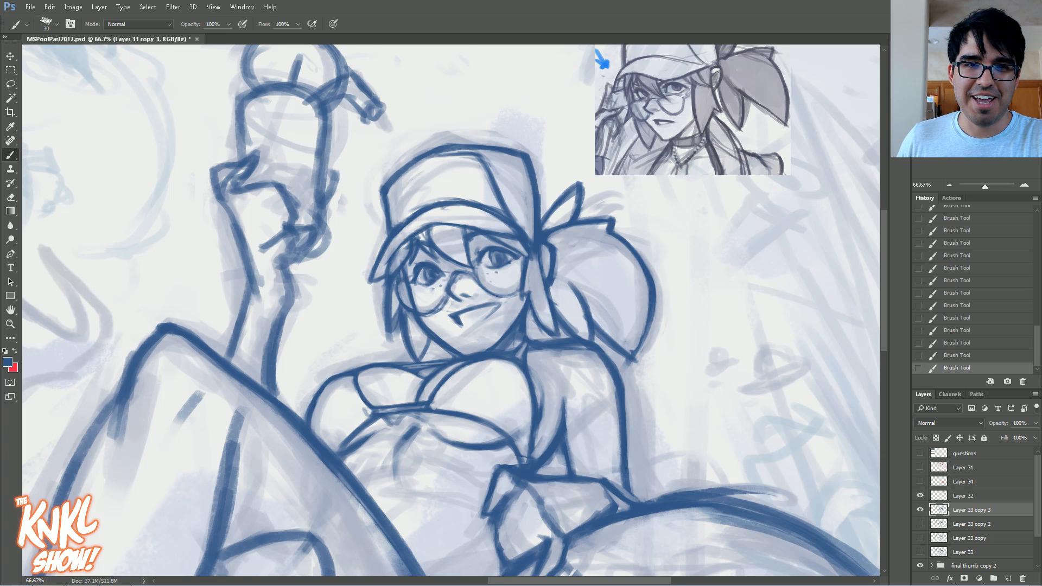
{"action": "left_click_drag", "start_coordinate": [451, 311], "coordinate": [458, 303]}
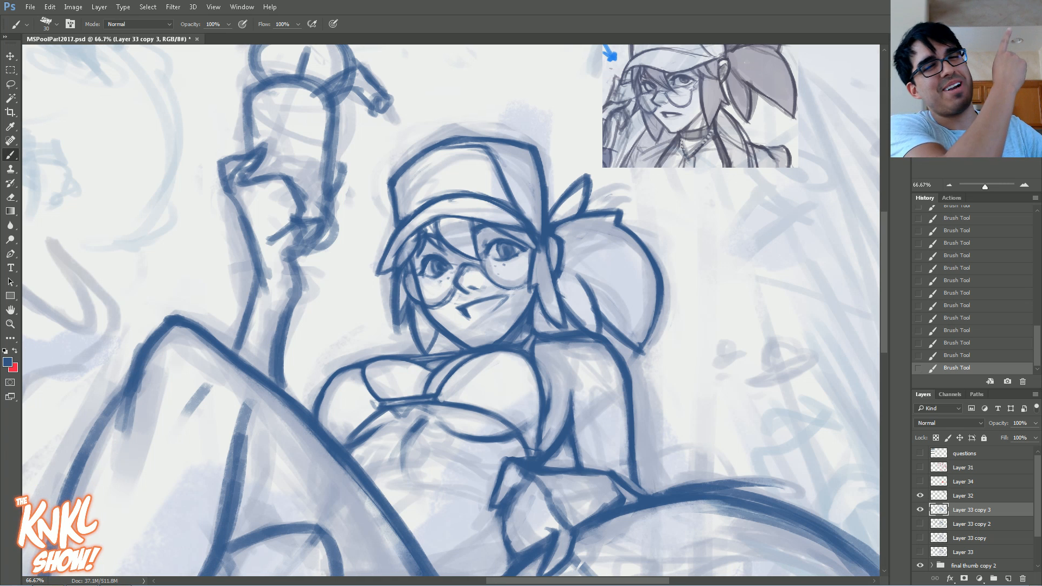